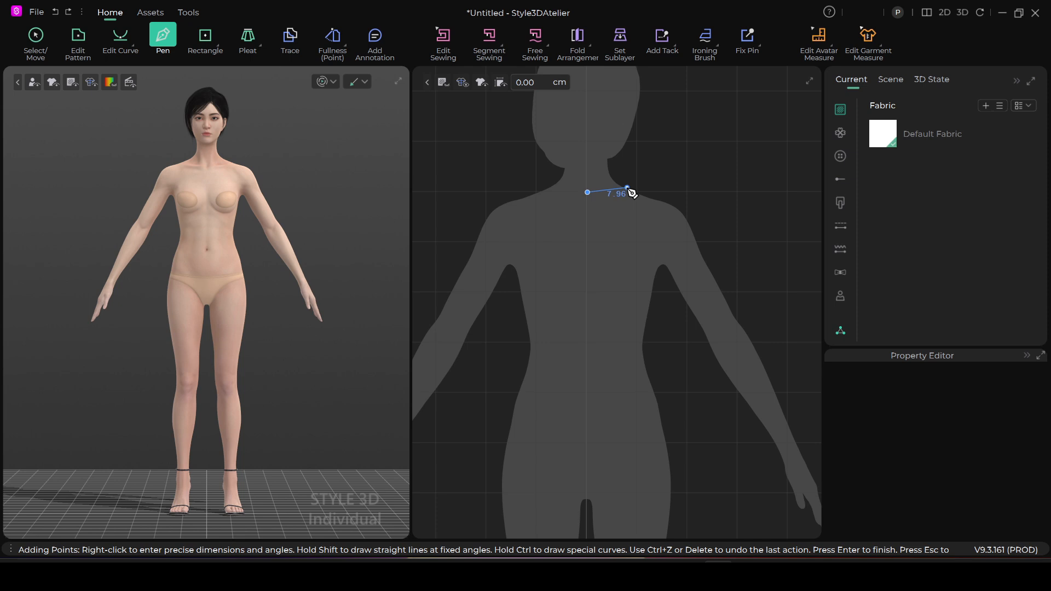
Continue the Pen outline with a 9.57 cm shoulder, 13.72 cm armhole, 14.94 cm edge to the waist and 24.88 cm edge to the hip.
{"action": "left_click", "coordinate": [673, 204]}
{"action": "left_click", "coordinate": [664, 273]}
{"action": "left_click", "coordinate": [651, 346]}
{"action": "left_click", "coordinate": [657, 386]}
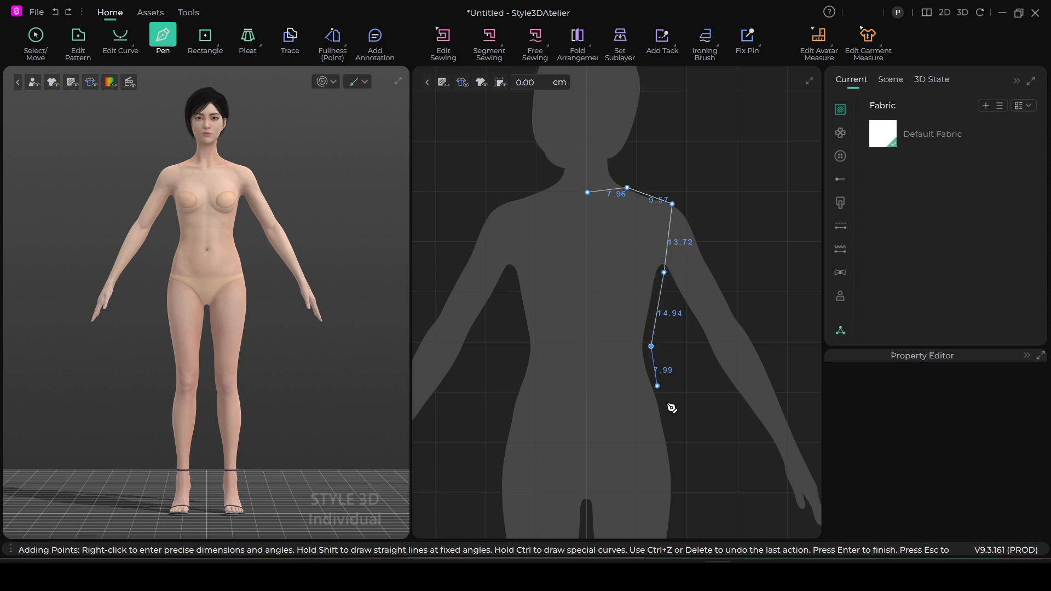
{"action": "middle_click_drag", "start_coordinate": [684, 428], "coordinate": [666, 336]}
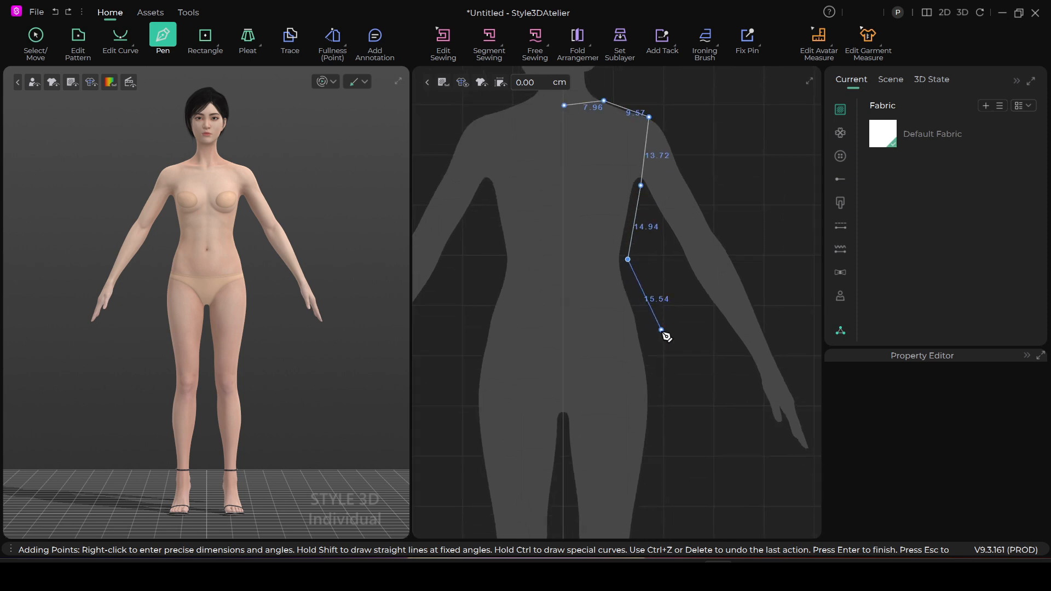
{"action": "left_click", "coordinate": [657, 381]}
Run the outline from the hip to the crotch and close it along the body's centre line back to the neck point.
{"action": "scroll", "coordinate": [585, 411], "scroll_direction": "up", "scroll_amount": 2}
{"action": "middle_click_drag", "start_coordinate": [588, 404], "coordinate": [606, 377]}
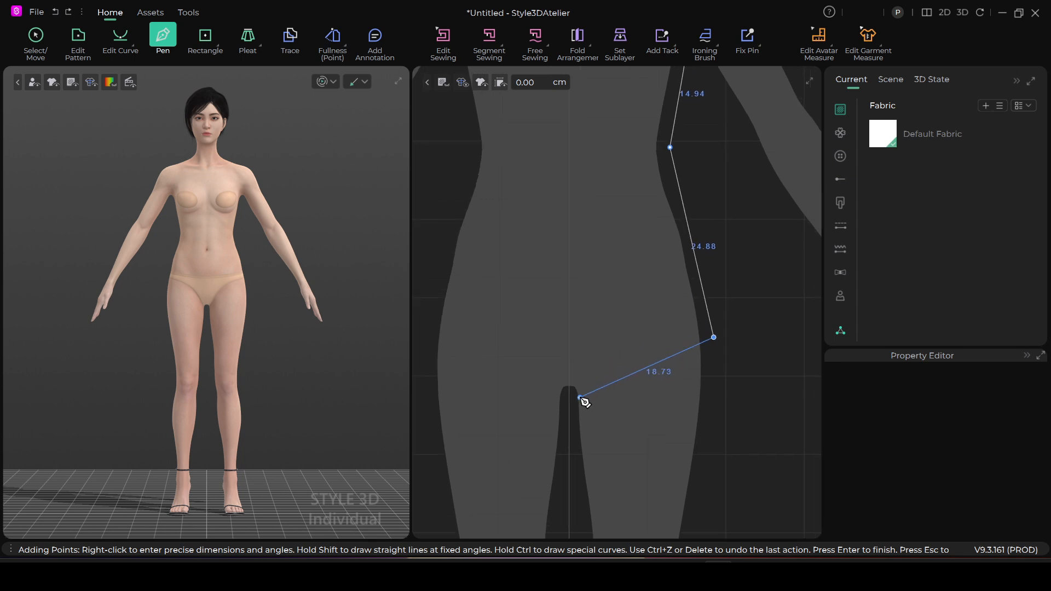
{"action": "left_click", "coordinate": [579, 393]}
{"action": "middle_click_drag", "start_coordinate": [551, 192], "coordinate": [564, 398]}
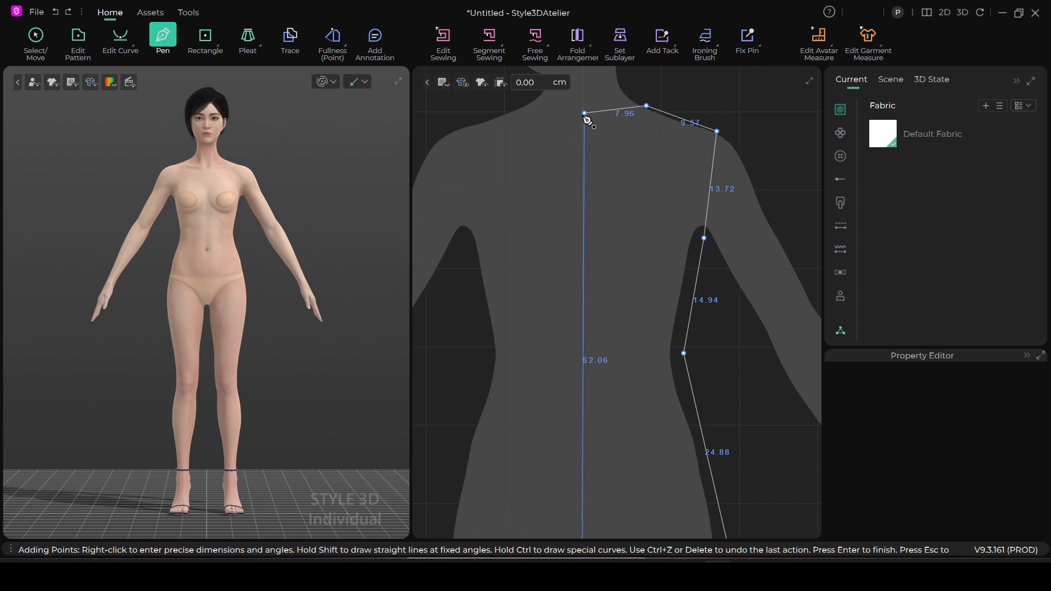
{"action": "left_click", "coordinate": [585, 113]}
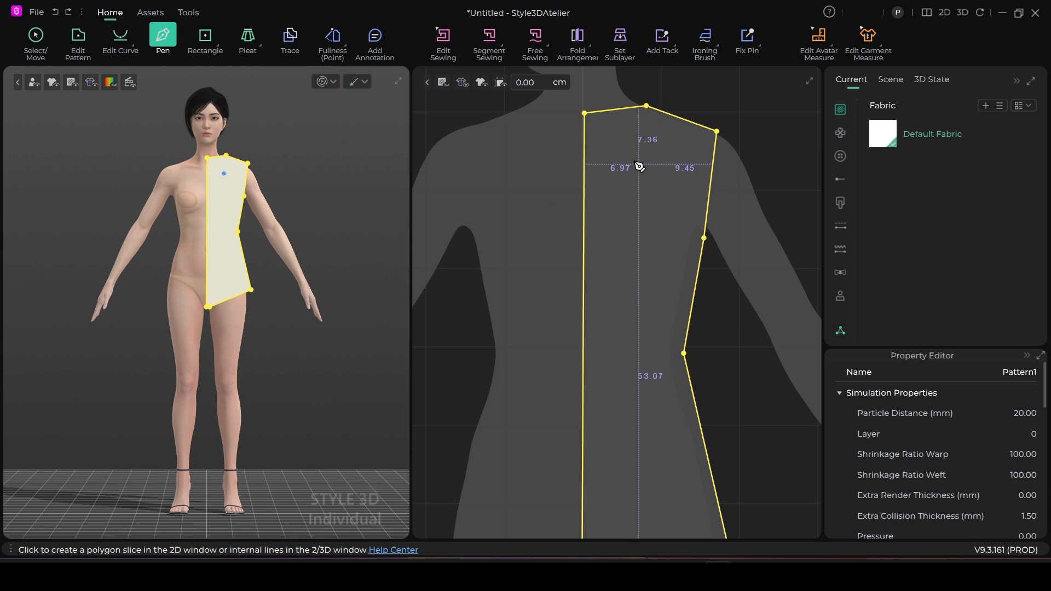
Bend the panel's straight armhole edge slightly inward with Edit Curve.
{"action": "scroll", "coordinate": [641, 168], "scroll_direction": "down", "scroll_amount": 5}
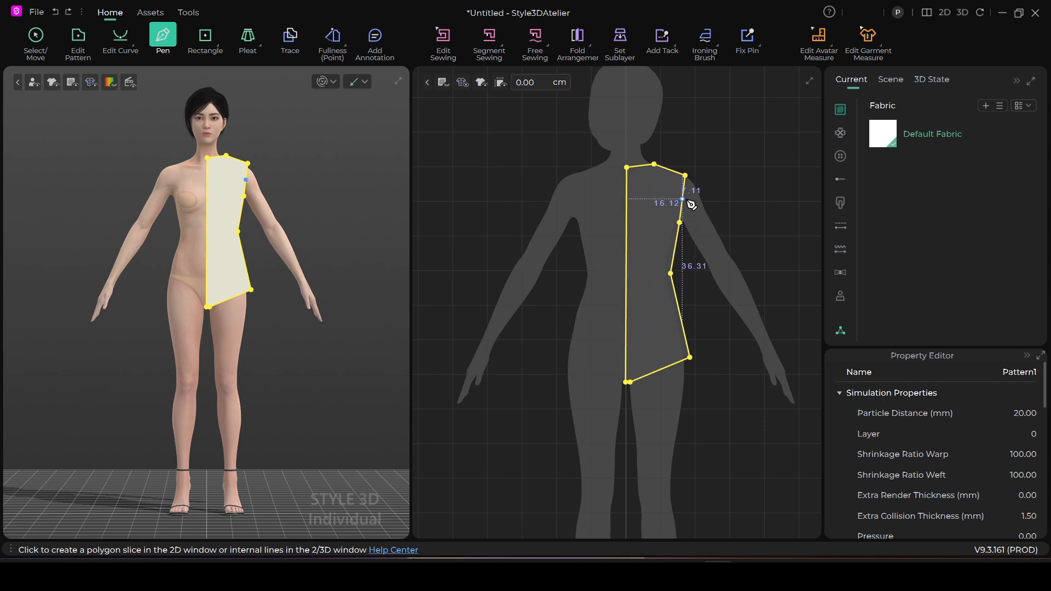
{"action": "scroll", "coordinate": [691, 207], "scroll_direction": "up", "scroll_amount": 2}
{"action": "left_click", "coordinate": [121, 37]}
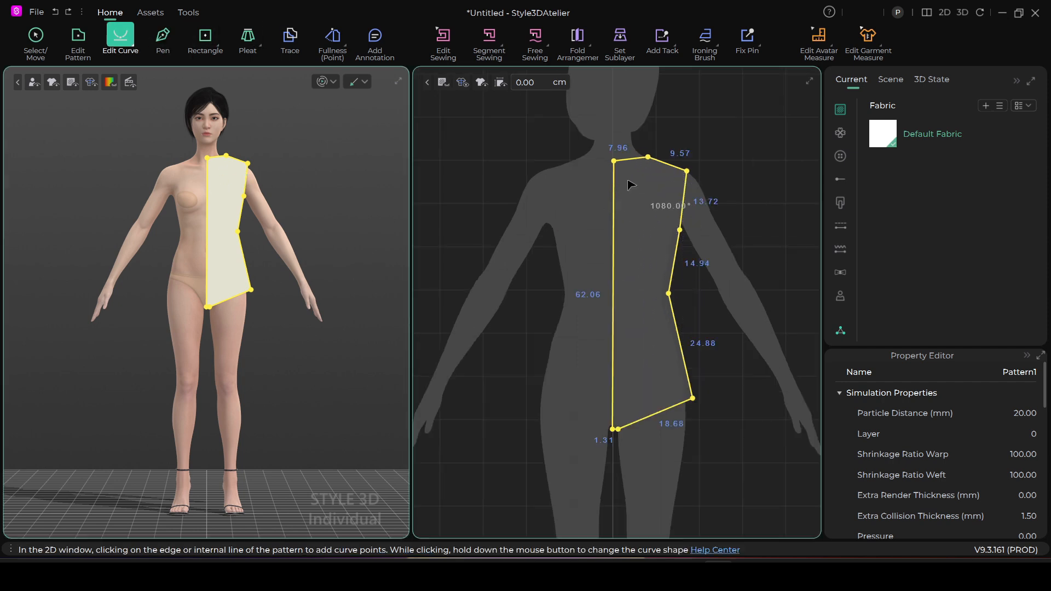
{"action": "scroll", "coordinate": [632, 182], "scroll_direction": "up", "scroll_amount": 2}
{"action": "left_click_drag", "start_coordinate": [710, 207], "coordinate": [702, 207]}
{"action": "scroll", "coordinate": [711, 263], "scroll_direction": "down", "scroll_amount": 2}
{"action": "scroll", "coordinate": [713, 285], "scroll_direction": "up", "scroll_amount": 3}
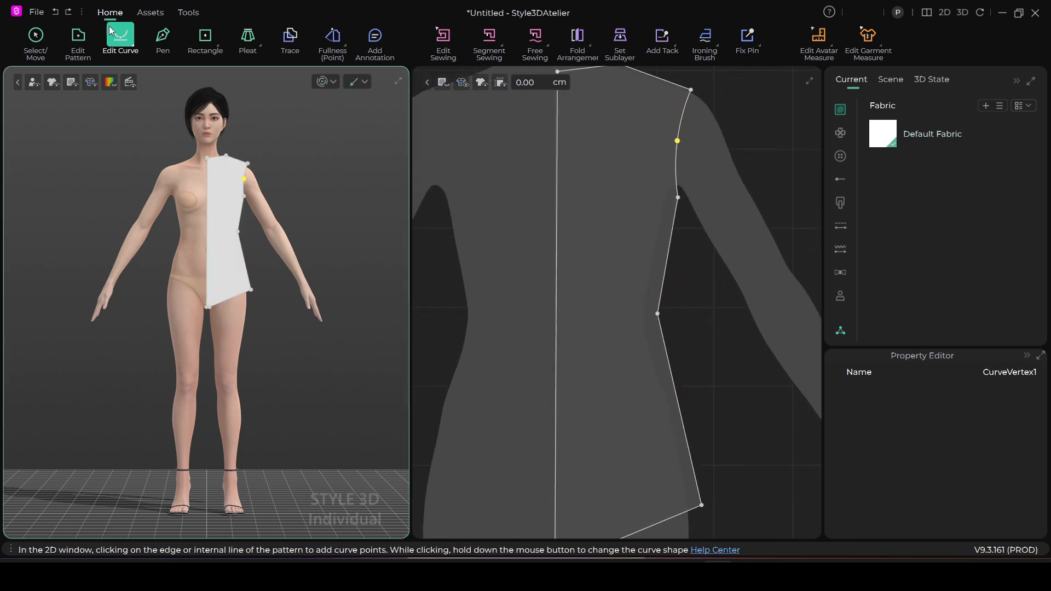
Convert the panel's waist point to a curve point so the side edge becomes one curve.
{"action": "left_click", "coordinate": [78, 38]}
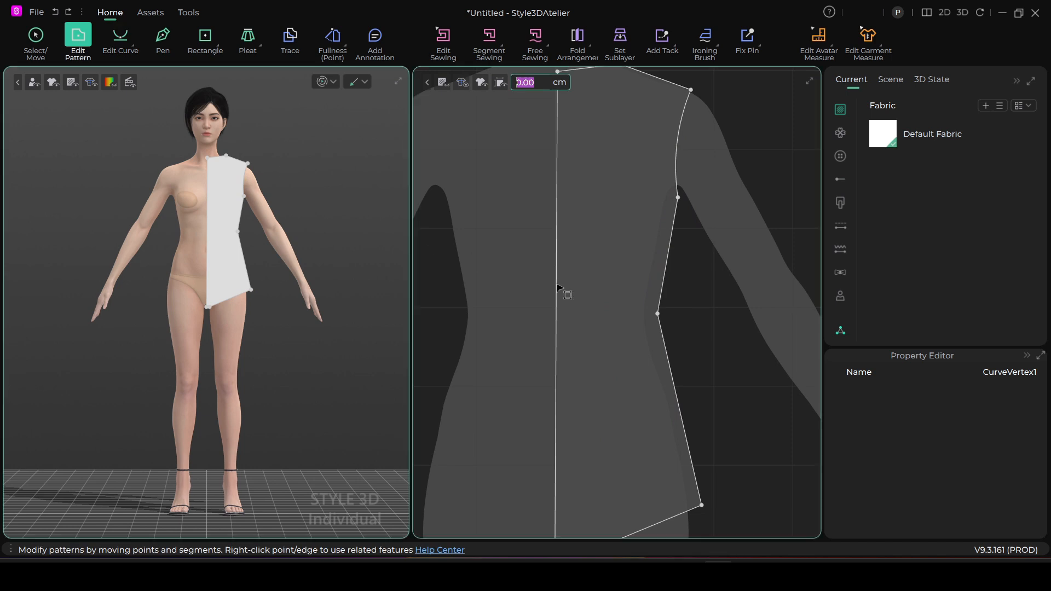
{"action": "right_click", "coordinate": [658, 314]}
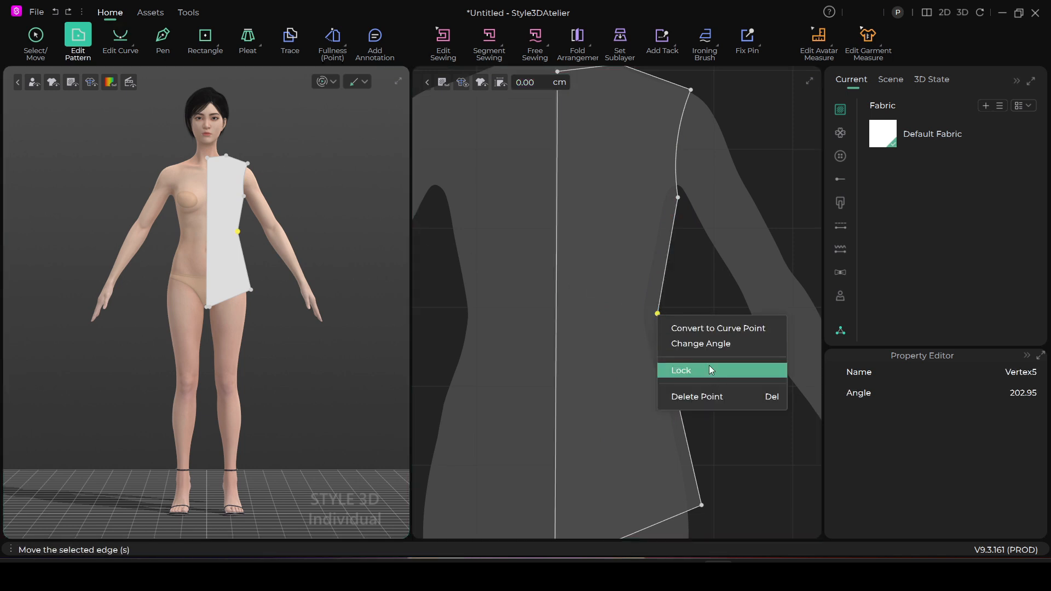
{"action": "left_click", "coordinate": [695, 327]}
{"action": "scroll", "coordinate": [688, 343], "scroll_direction": "down", "scroll_amount": 3}
{"action": "scroll", "coordinate": [684, 328], "scroll_direction": "up", "scroll_amount": 5}
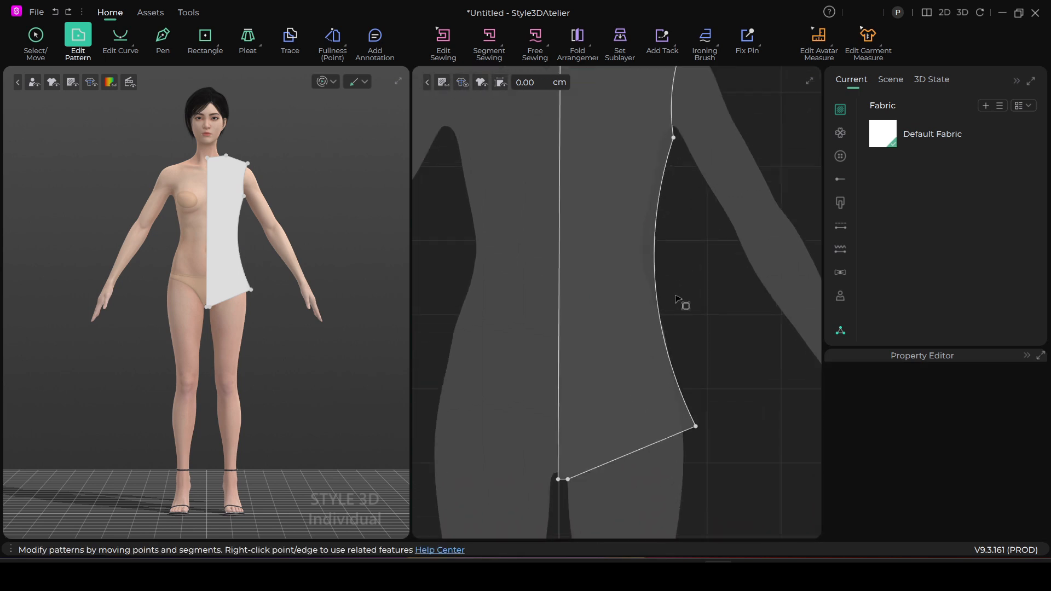
Pull the side curve inward at the waist and slightly outward above the hip to follow the avatar silhouette.
{"action": "middle_click_drag", "start_coordinate": [676, 256], "coordinate": [699, 275]}
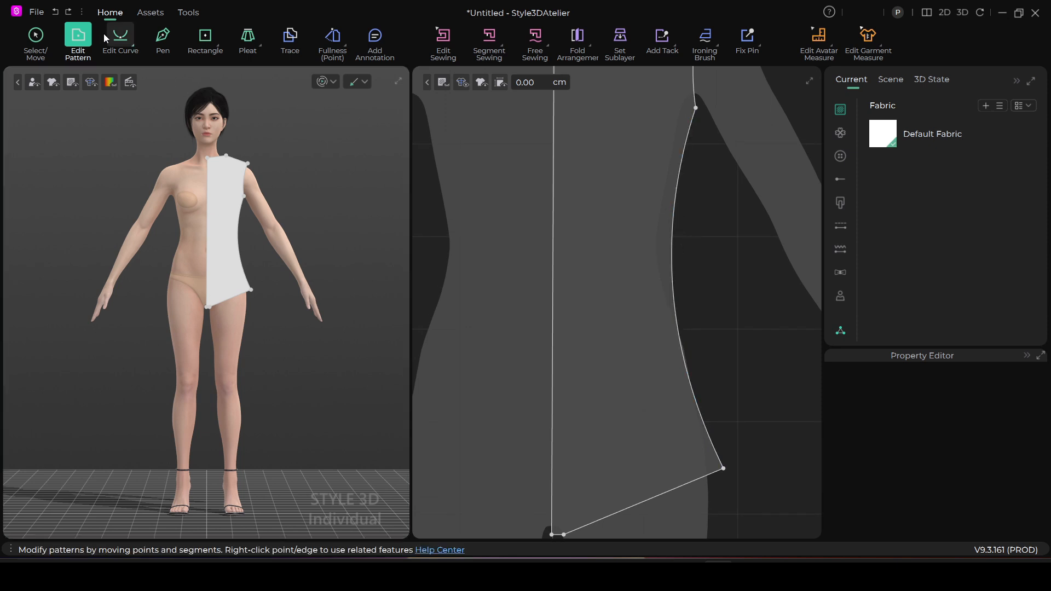
{"action": "left_click", "coordinate": [121, 38]}
{"action": "left_click", "coordinate": [673, 245]}
{"action": "left_click_drag", "start_coordinate": [672, 244], "coordinate": [667, 242]}
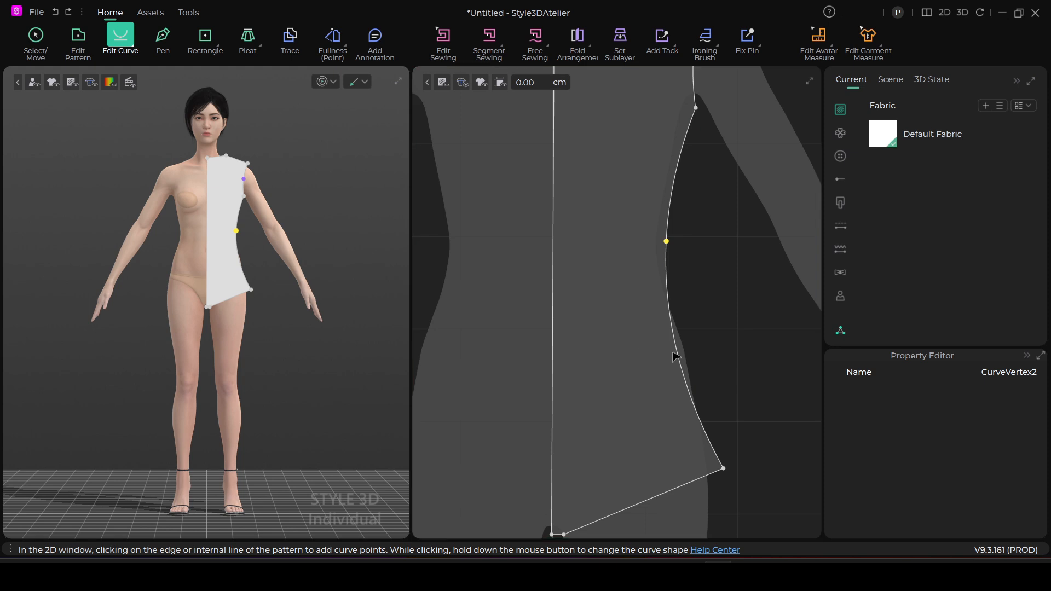
{"action": "left_click_drag", "start_coordinate": [684, 371], "coordinate": [689, 373]}
Arch the leg opening edge upward into a curve between crotch and hip, and undo the last stray edit at the hip corner.
{"action": "scroll", "coordinate": [701, 389], "scroll_direction": "down", "scroll_amount": 2}
{"action": "middle_click_drag", "start_coordinate": [726, 356], "coordinate": [725, 297]}
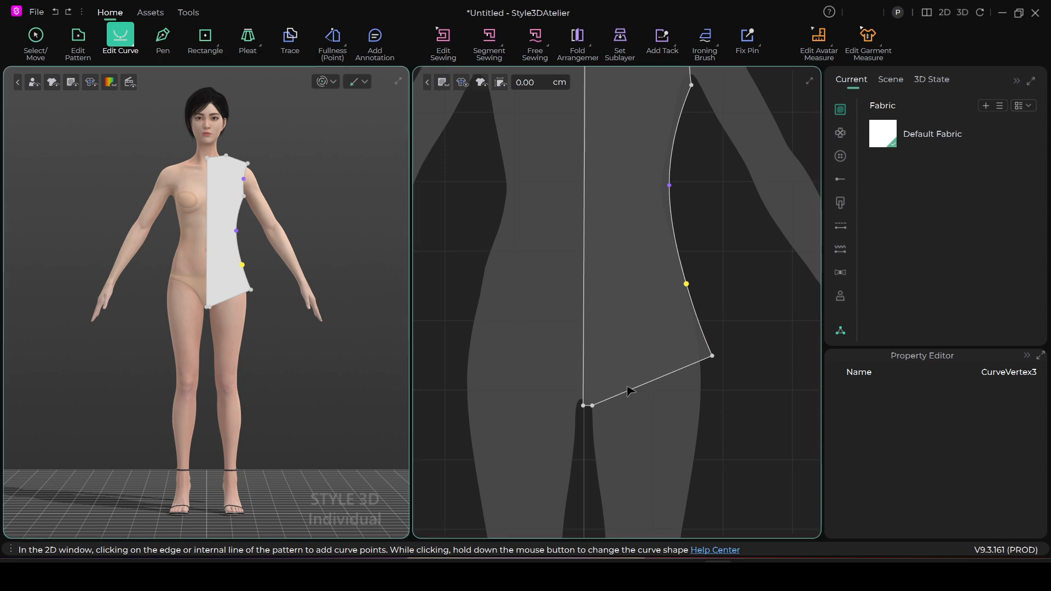
{"action": "left_click_drag", "start_coordinate": [648, 384], "coordinate": [643, 377]}
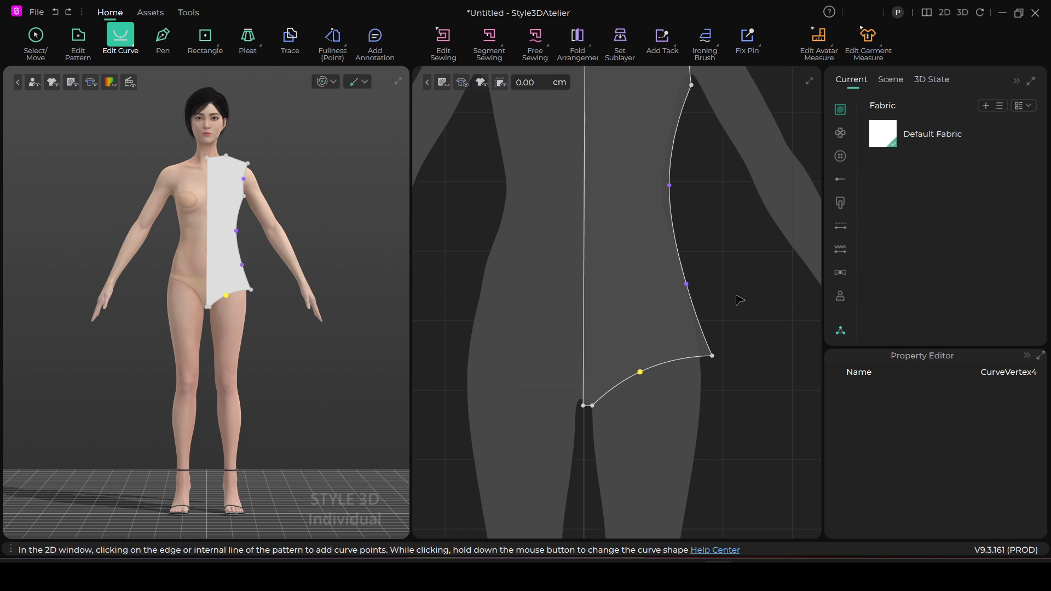
{"action": "left_click", "coordinate": [716, 366]}
{"action": "key", "text": "ctrl+z"}
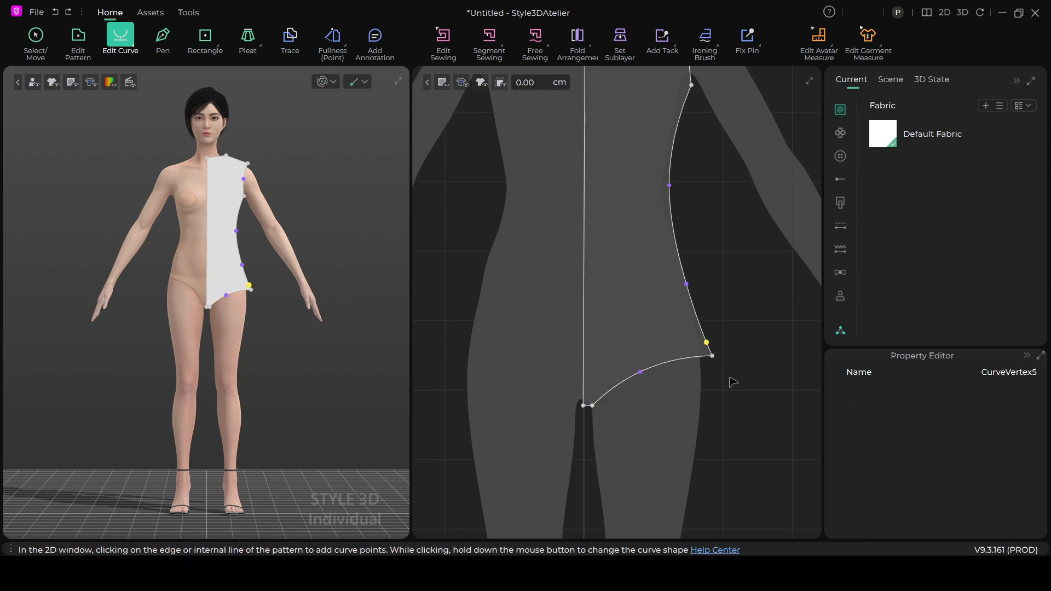
Add one point on the side edge just above the hip corner and one on the leg opening beside it.
{"action": "left_click", "coordinate": [218, 50]}
{"action": "left_click", "coordinate": [243, 159]}
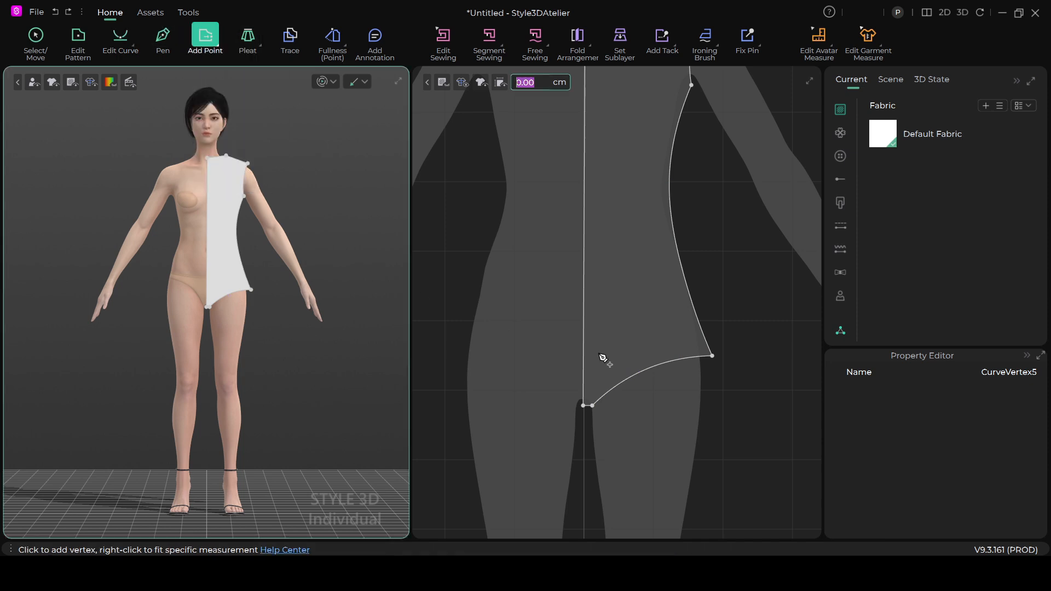
{"action": "left_click", "coordinate": [703, 332]}
{"action": "left_click", "coordinate": [705, 359]}
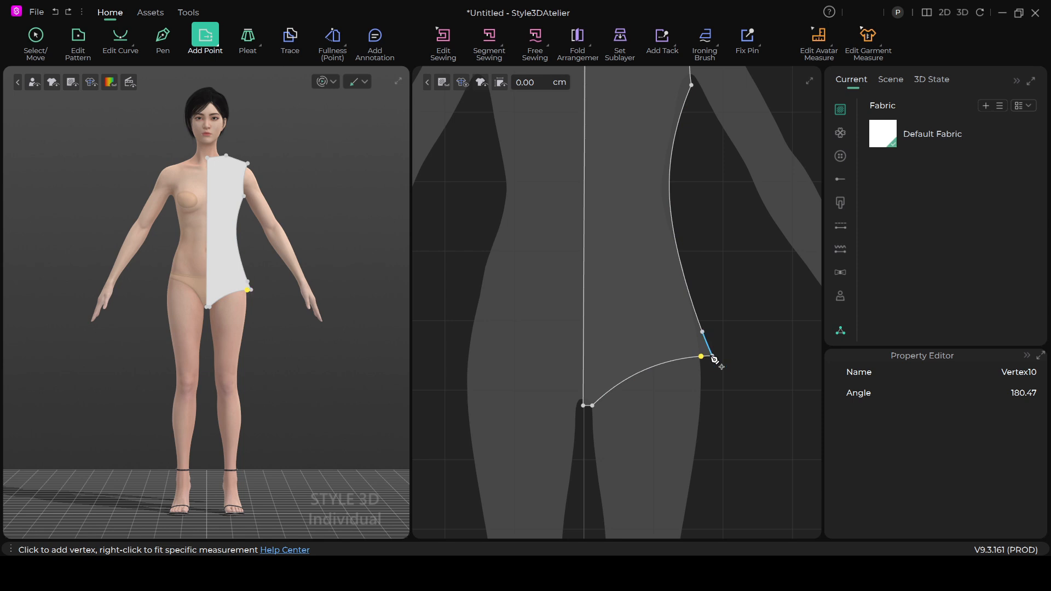
{"action": "right_click", "coordinate": [711, 358]}
{"action": "left_click", "coordinate": [617, 167]}
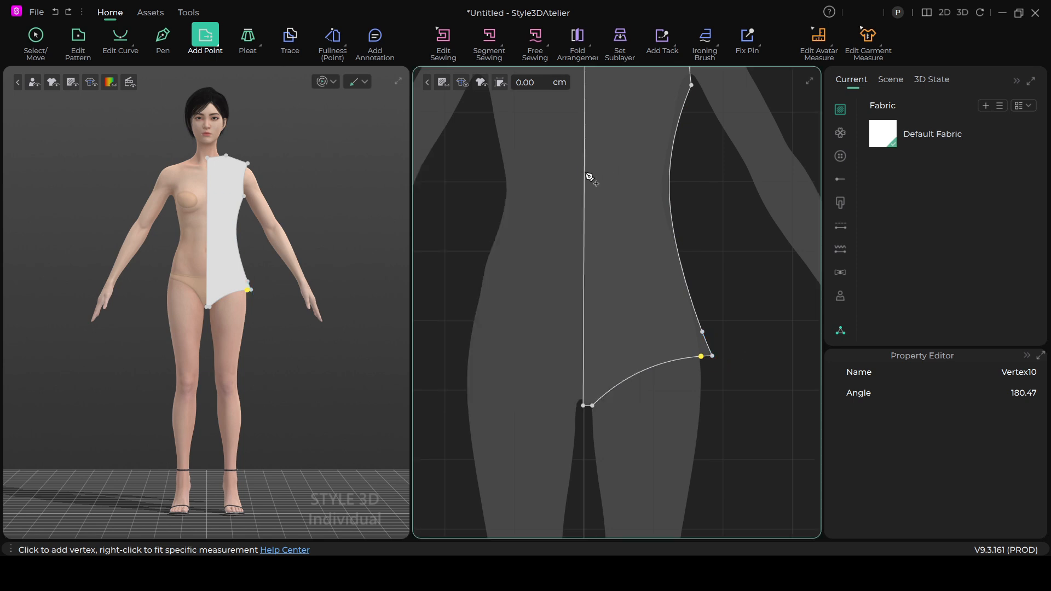
Delete the outer hip corner point and convert the added side-edge point above it to a curve point.
{"action": "left_click", "coordinate": [78, 36]}
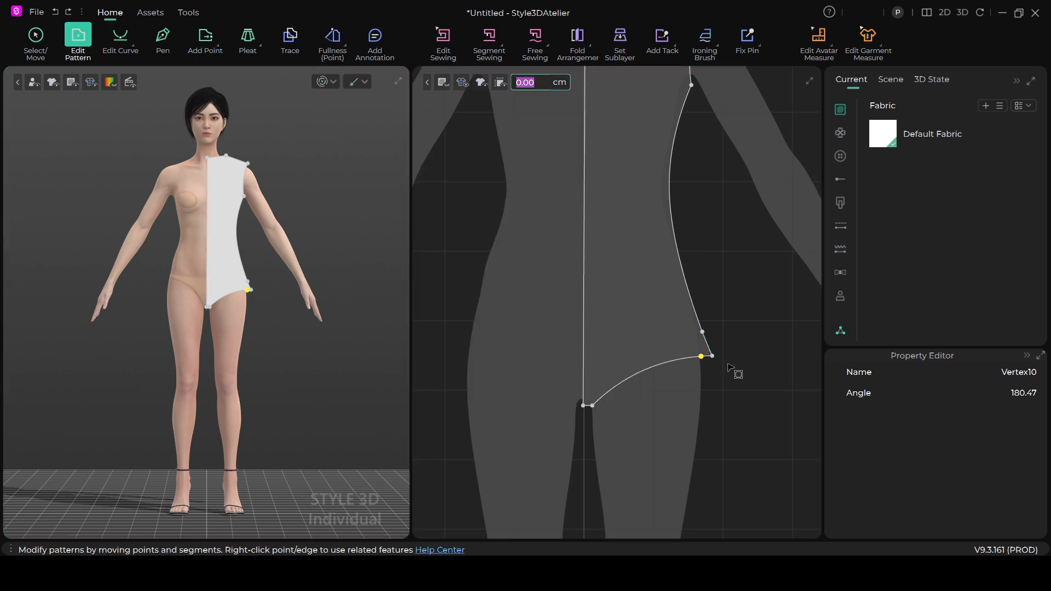
{"action": "right_click", "coordinate": [712, 357]}
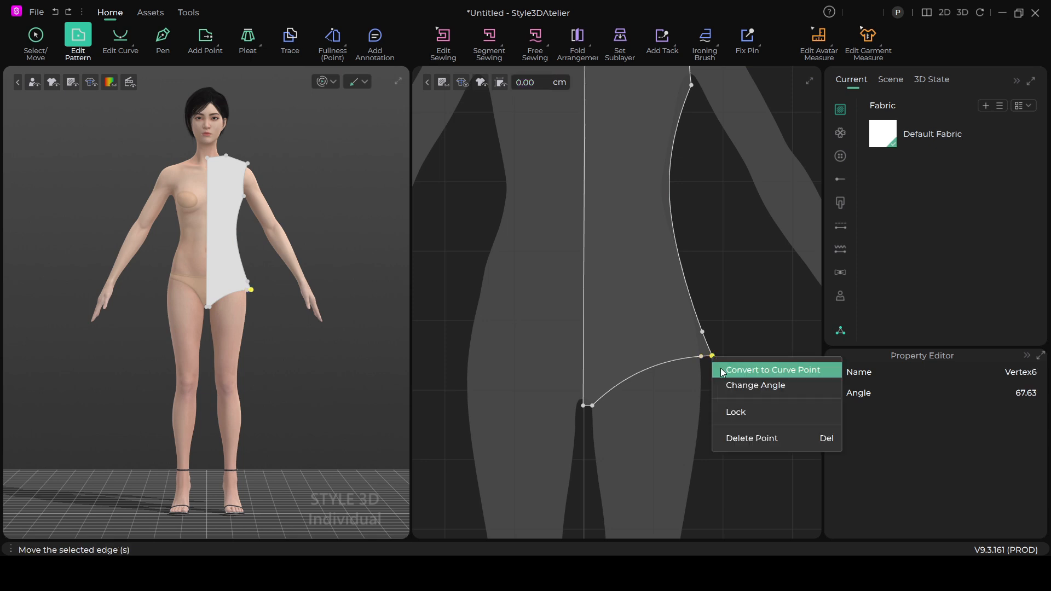
{"action": "left_click", "coordinate": [752, 440]}
{"action": "scroll", "coordinate": [707, 355], "scroll_direction": "up", "scroll_amount": 3}
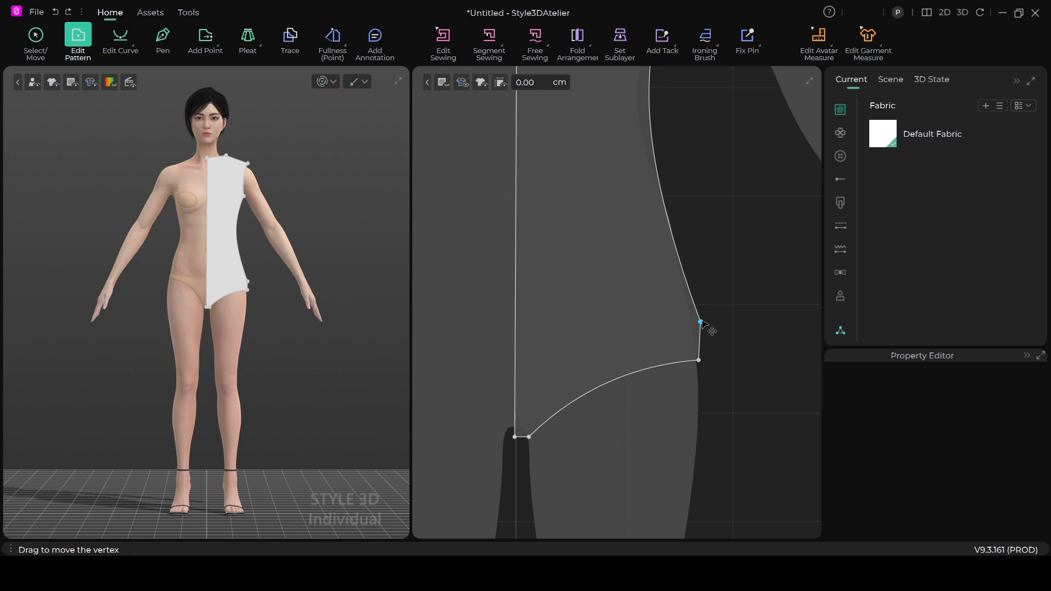
{"action": "right_click", "coordinate": [700, 322]}
{"action": "left_click", "coordinate": [730, 334]}
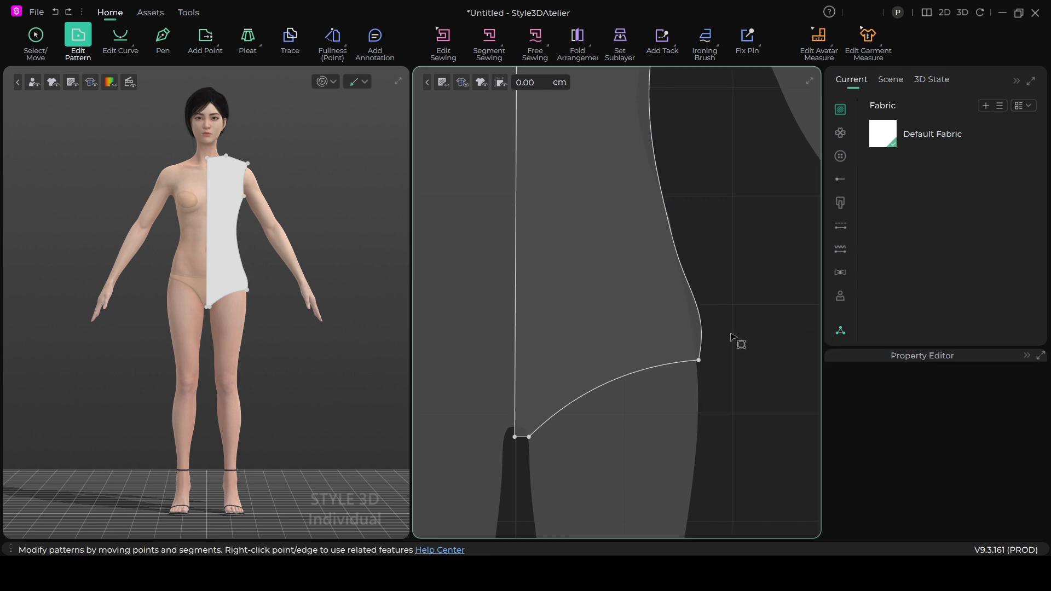
Move the lowest curve point on the side edge slightly inward to smooth the bulge at the hip.
{"action": "left_click", "coordinate": [121, 40]}
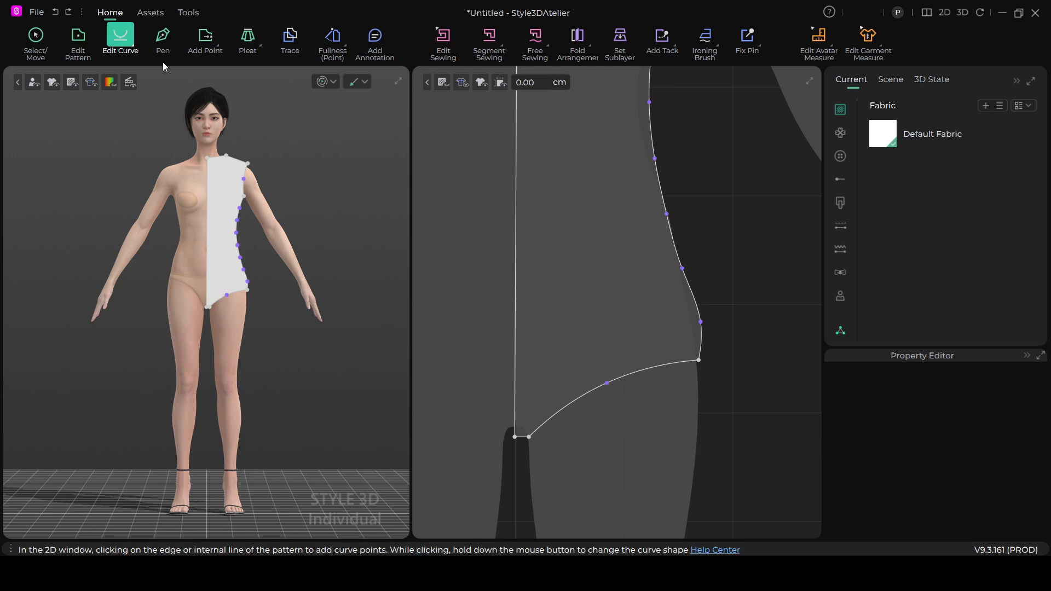
{"action": "left_click", "coordinate": [704, 329]}
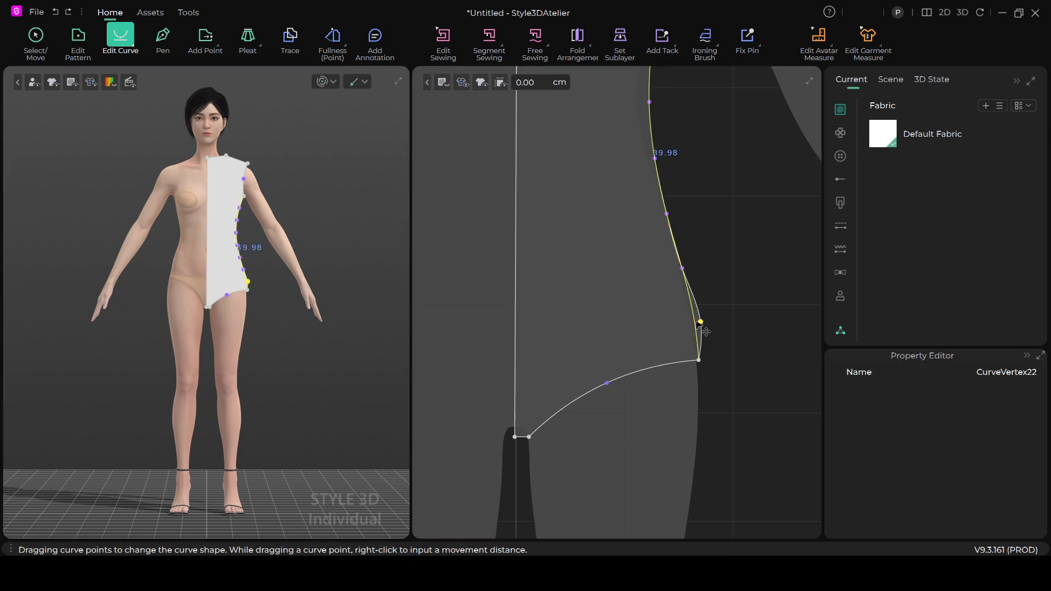
{"action": "scroll", "coordinate": [745, 349], "scroll_direction": "down", "scroll_amount": 2}
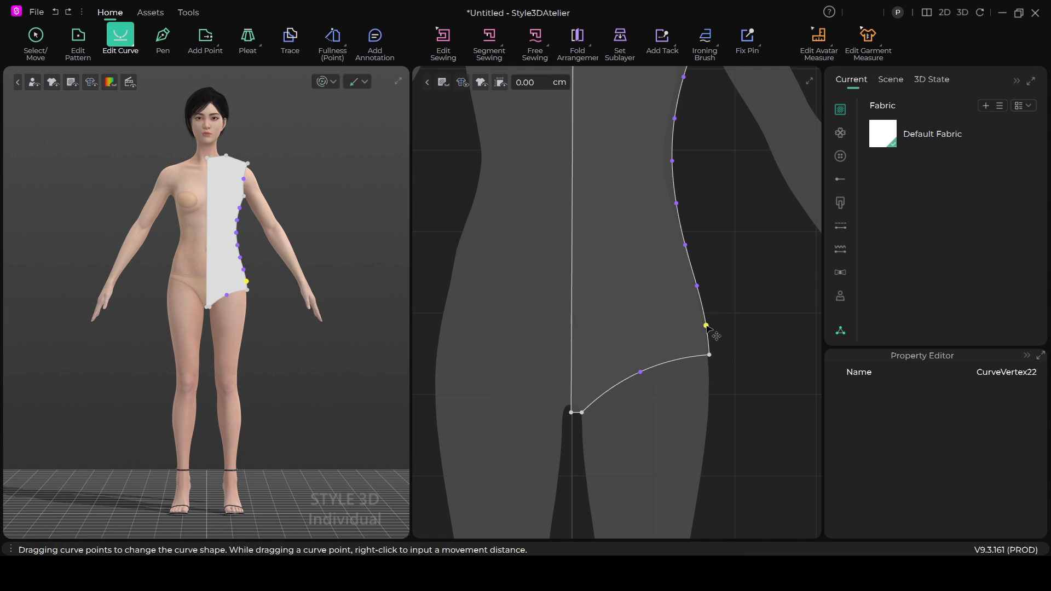
{"action": "left_click_drag", "start_coordinate": [706, 327], "coordinate": [707, 327]}
Create a Symmetric Pattern of the half panel and place the copy on the opposite side of the centre line.
{"action": "scroll", "coordinate": [721, 383], "scroll_direction": "down", "scroll_amount": 1}
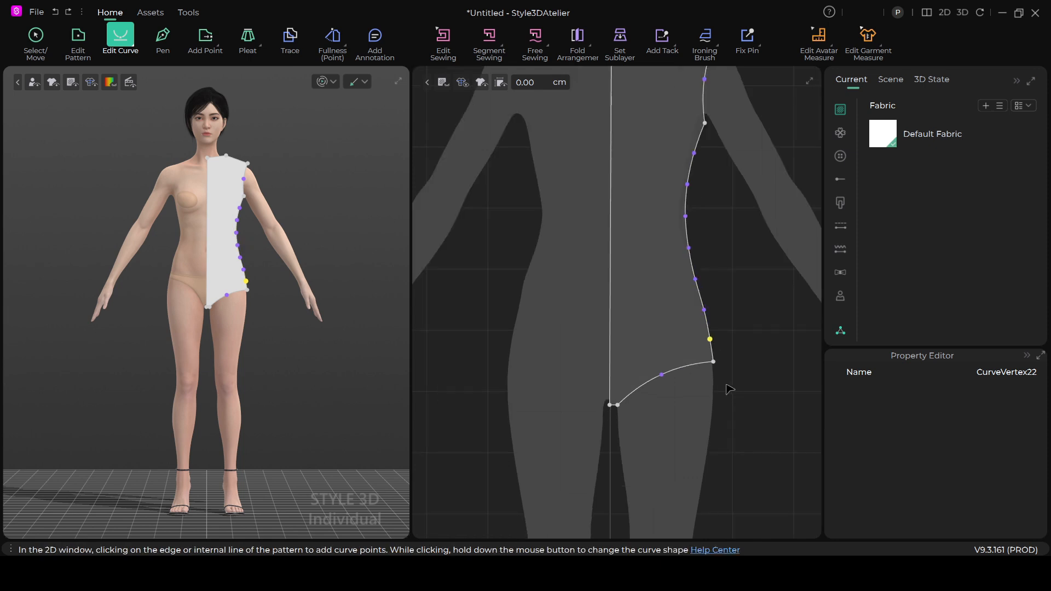
{"action": "scroll", "coordinate": [731, 387], "scroll_direction": "down", "scroll_amount": 2}
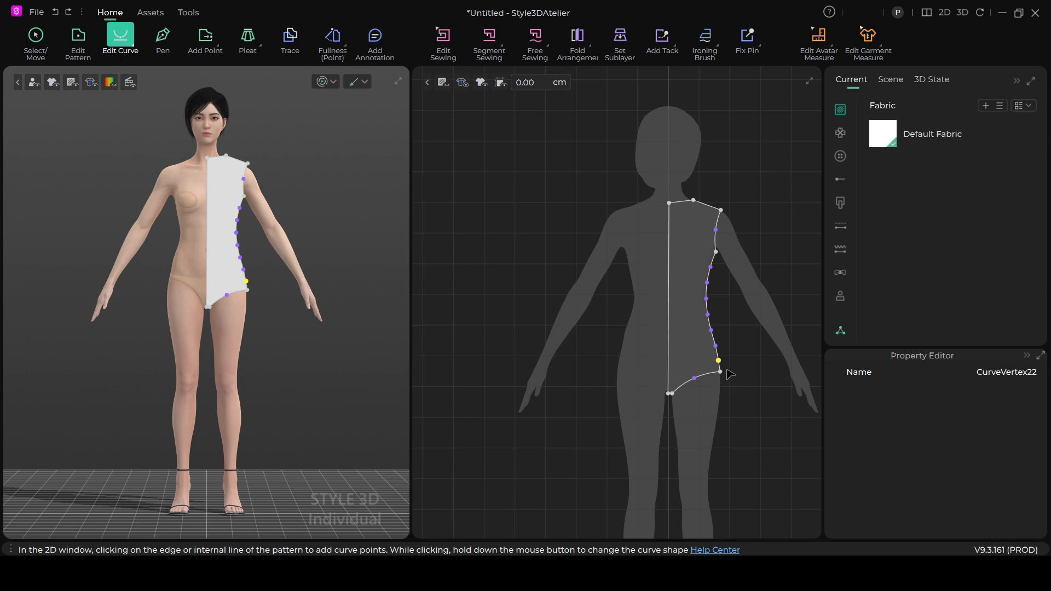
{"action": "scroll", "coordinate": [732, 375], "scroll_direction": "up", "scroll_amount": 1}
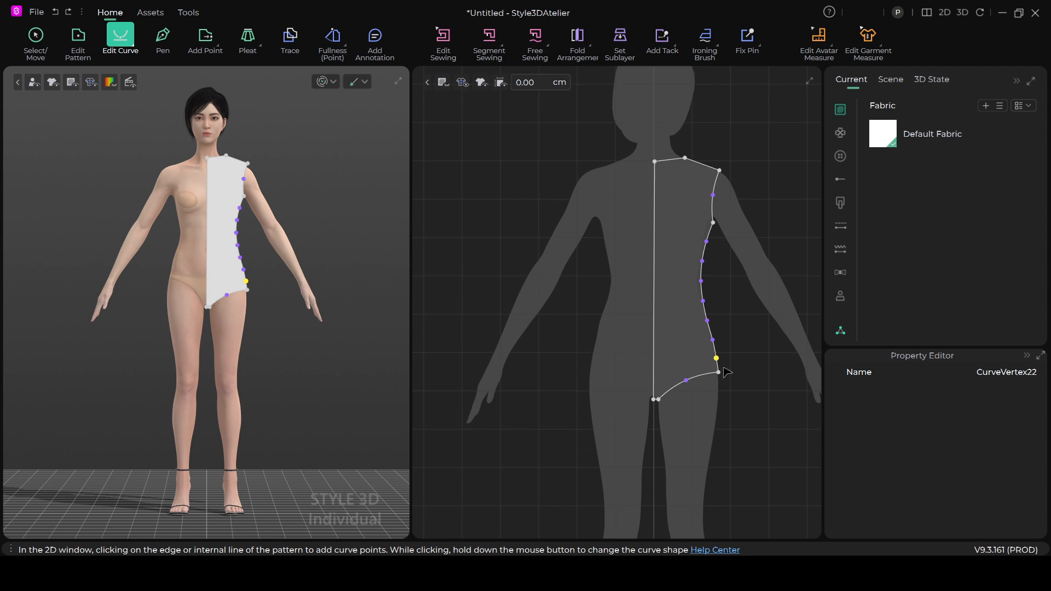
{"action": "scroll", "coordinate": [727, 372], "scroll_direction": "up", "scroll_amount": 1}
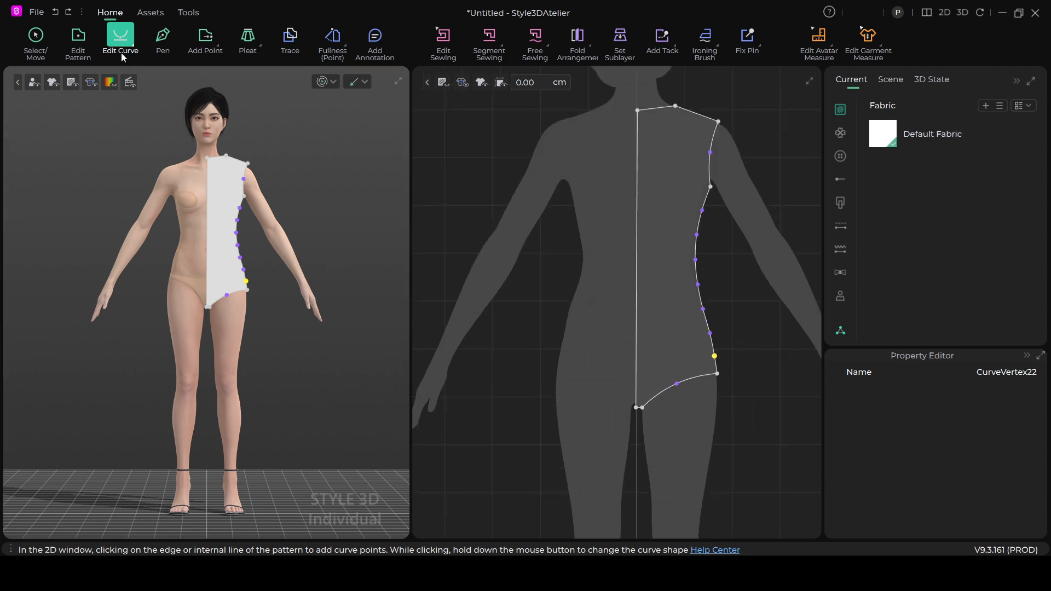
{"action": "left_click", "coordinate": [39, 41]}
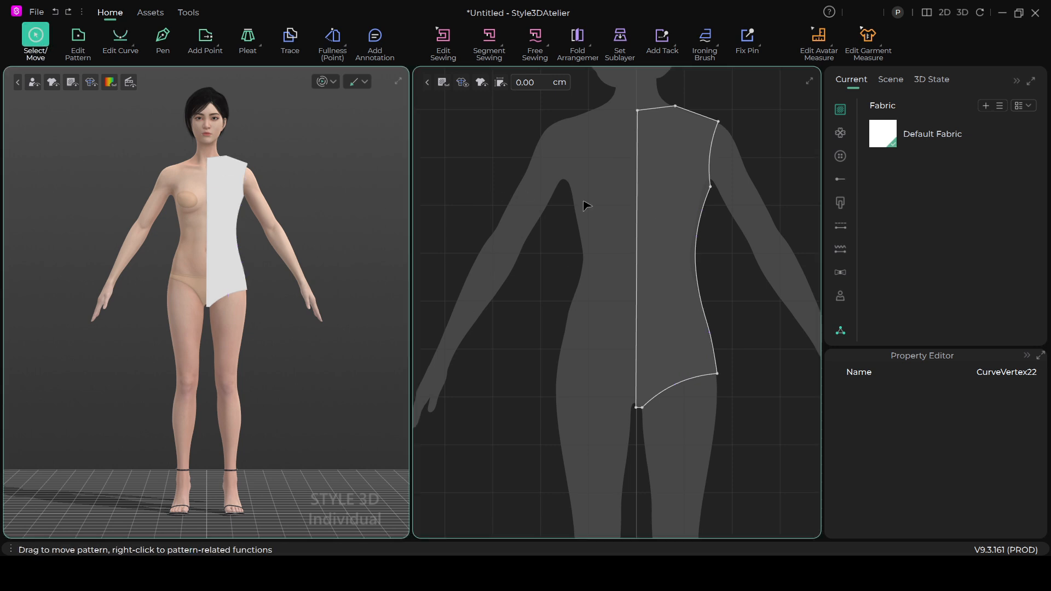
{"action": "left_click", "coordinate": [662, 229]}
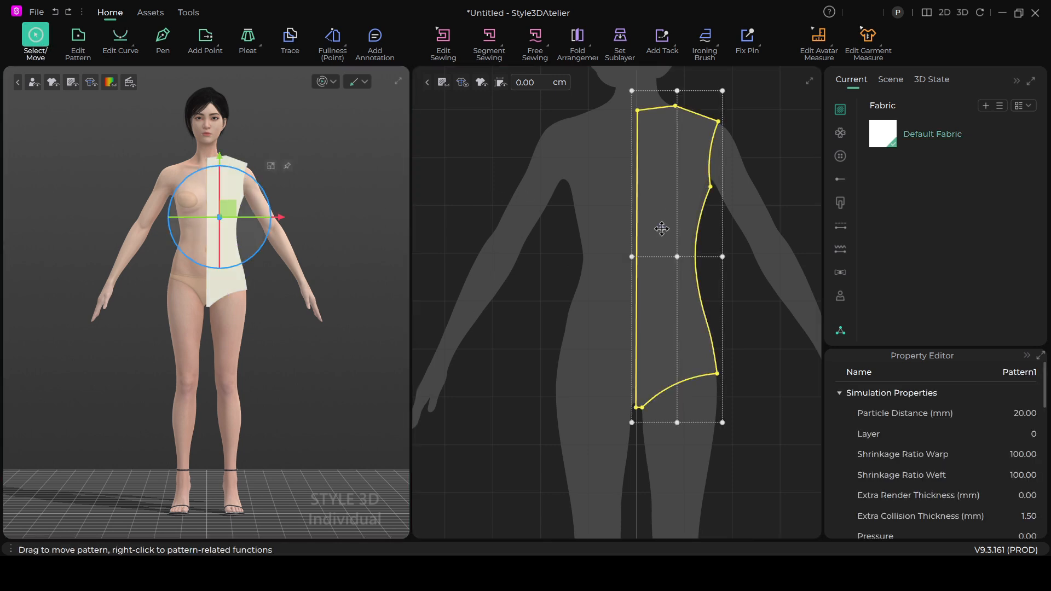
{"action": "right_click", "coordinate": [662, 228]}
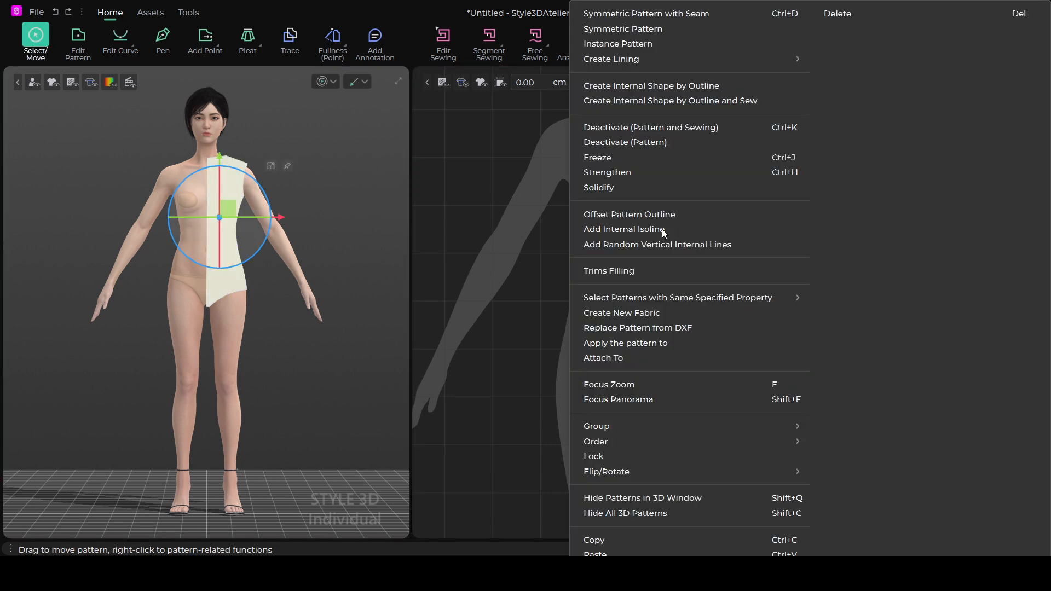
{"action": "left_click", "coordinate": [634, 30]}
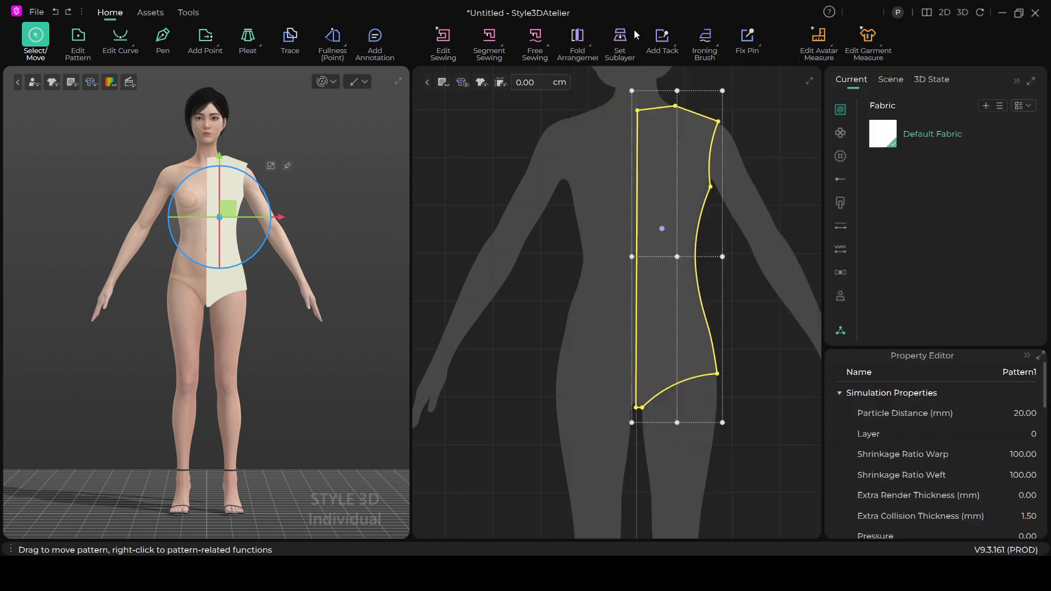
{"action": "left_click", "coordinate": [584, 262]}
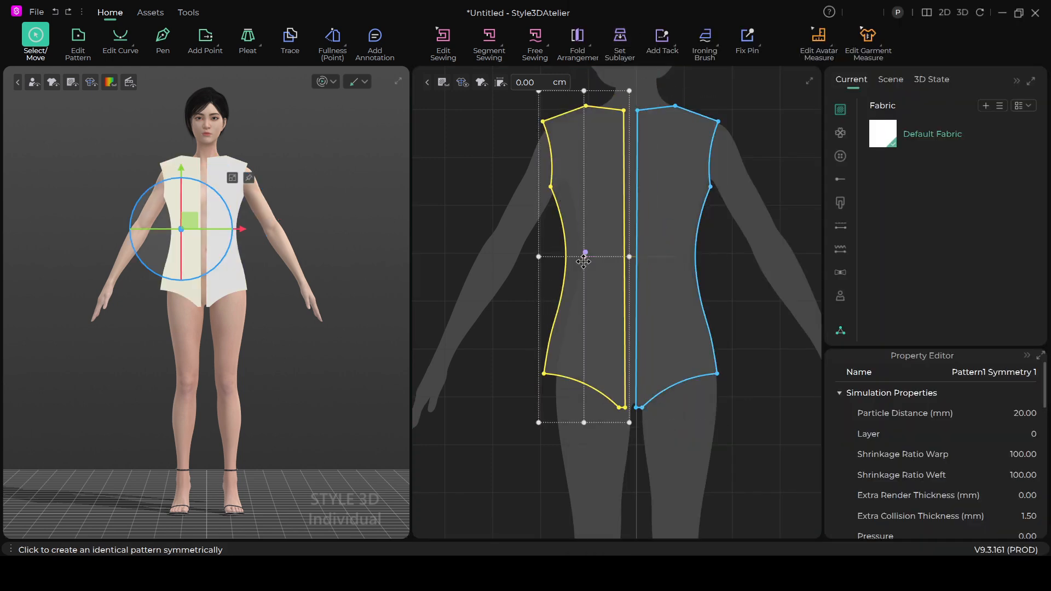
Copy both half panels and paste them beside the avatar silhouette in the 2D pattern area.
{"action": "scroll", "coordinate": [543, 301], "scroll_direction": "down", "scroll_amount": 2}
{"action": "left_click_drag", "start_coordinate": [477, 132], "coordinate": [722, 441]}
{"action": "right_click", "coordinate": [646, 336]}
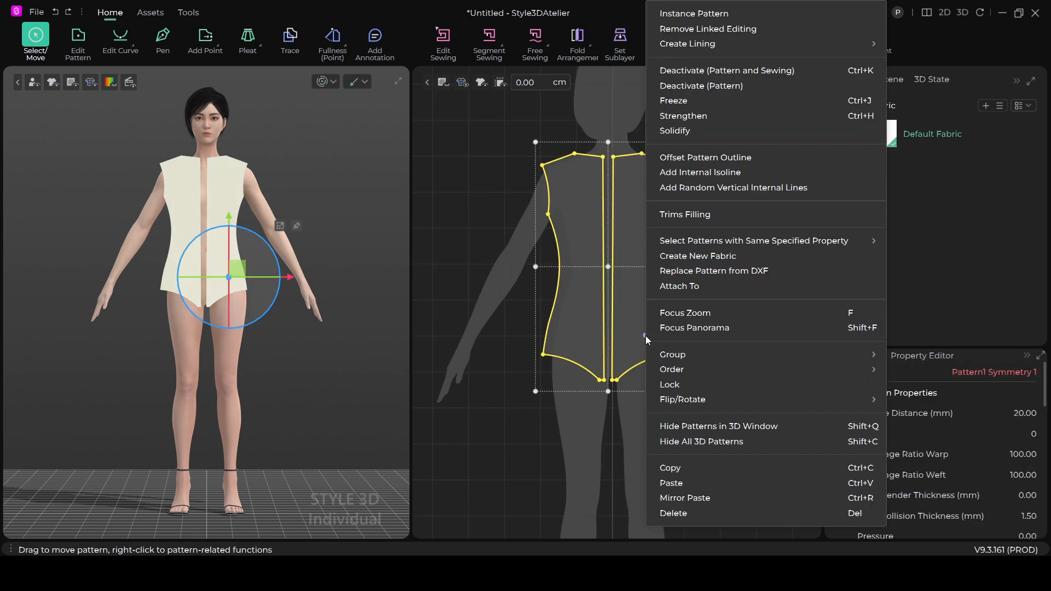
{"action": "left_click", "coordinate": [599, 390]}
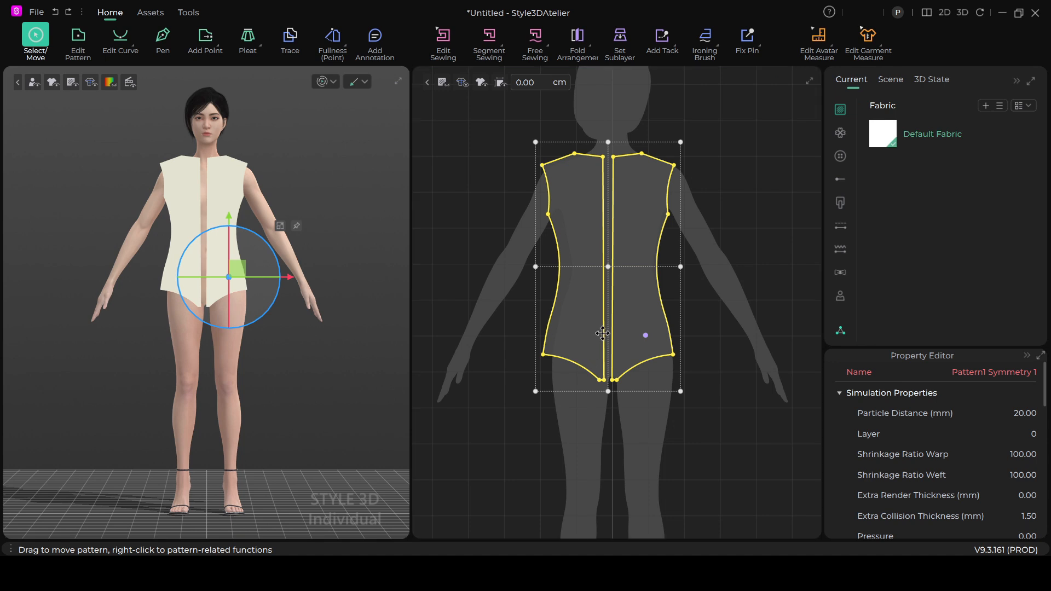
{"action": "key", "text": "ctrl+c"}
{"action": "key", "text": "ctrl+v"}
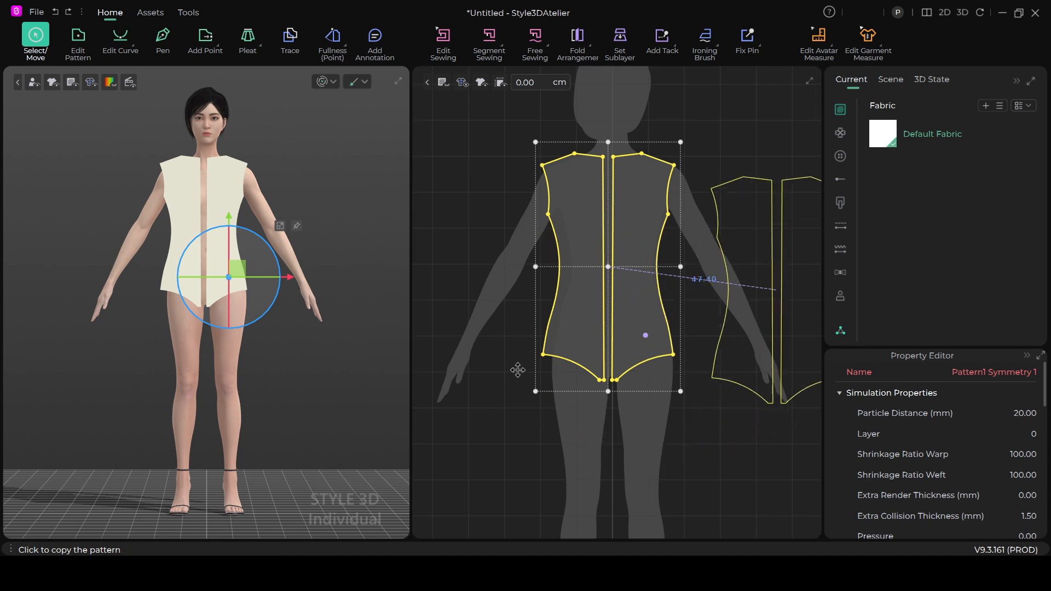
{"action": "left_click", "coordinate": [518, 370]}
Move the copied panels in 3D so that they sit centred behind the avatar's back.
{"action": "scroll", "coordinate": [278, 321], "scroll_direction": "down", "scroll_amount": 2}
{"action": "right_click_drag", "start_coordinate": [286, 331], "coordinate": [131, 356]}
{"action": "scroll", "coordinate": [308, 323], "scroll_direction": "up", "scroll_amount": 2}
{"action": "right_click_drag", "start_coordinate": [305, 322], "coordinate": [181, 371]}
{"action": "left_click_drag", "start_coordinate": [252, 289], "coordinate": [297, 267]}
{"action": "right_click_drag", "start_coordinate": [330, 317], "coordinate": [211, 313]}
{"action": "right_click_drag", "start_coordinate": [286, 328], "coordinate": [145, 331]}
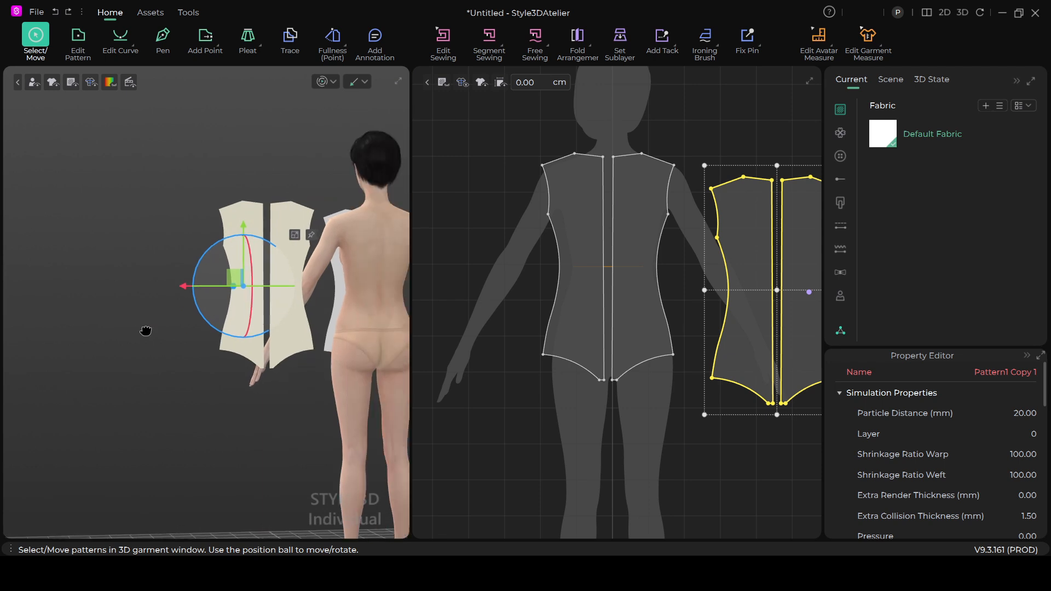
{"action": "middle_click_drag", "start_coordinate": [145, 331], "coordinate": [47, 317]}
{"action": "left_click_drag", "start_coordinate": [143, 262], "coordinate": [246, 267]}
{"action": "scroll", "coordinate": [243, 268], "scroll_direction": "up", "scroll_amount": 5}
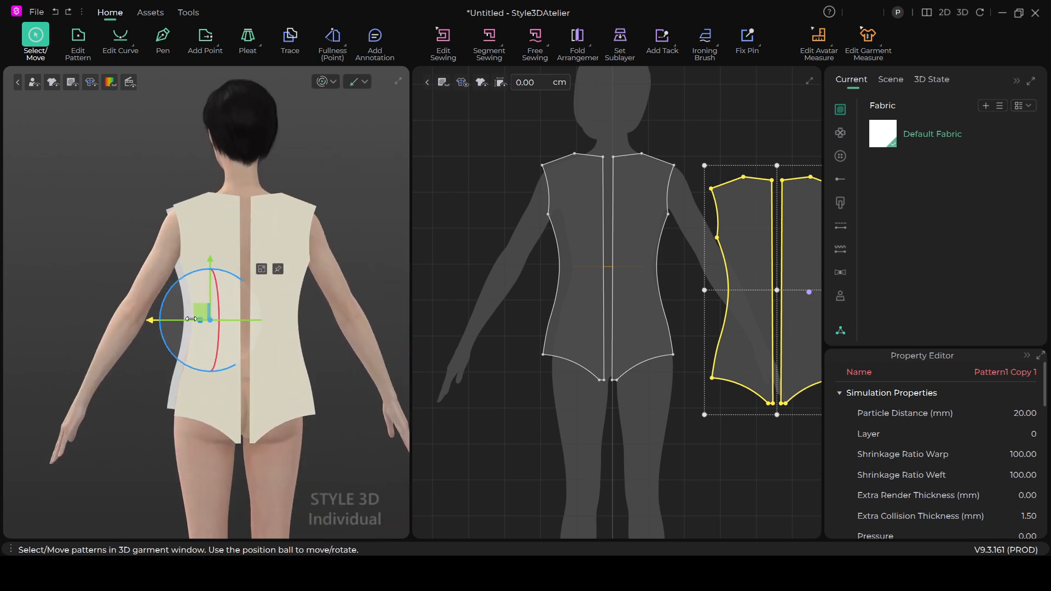
Flip the copied back panels horizontally and deselect them.
{"action": "right_click", "coordinate": [272, 273]}
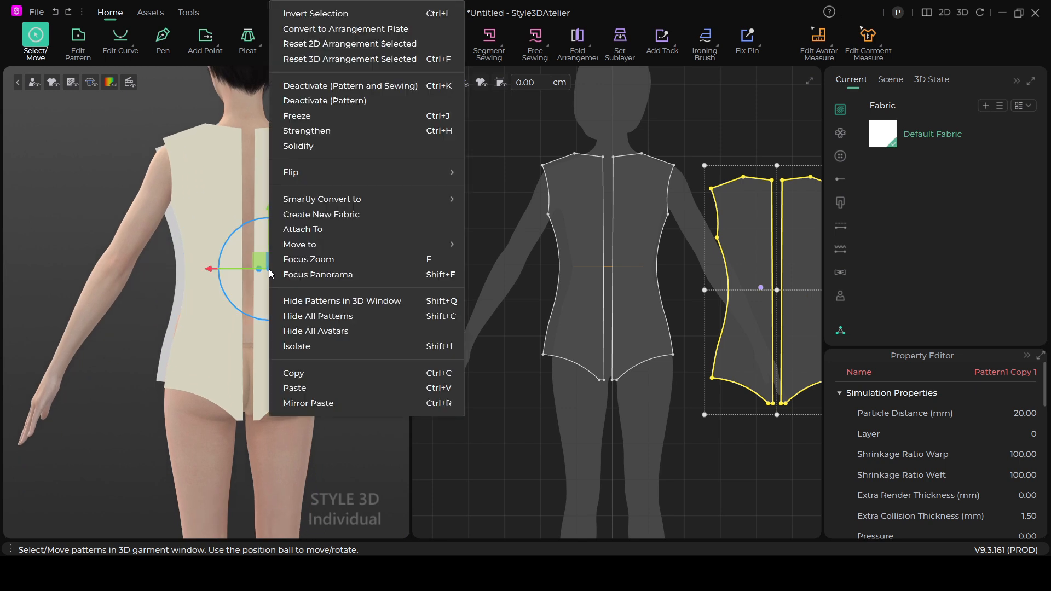
{"action": "mouse_move", "coordinate": [447, 177]}
{"action": "left_click", "coordinate": [483, 173]}
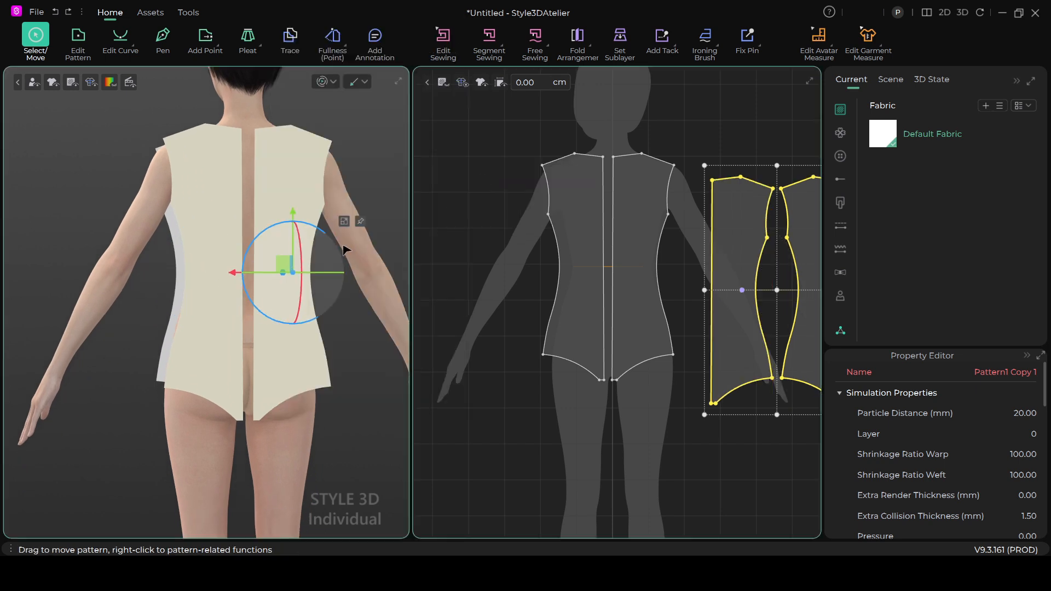
{"action": "left_click", "coordinate": [354, 159]}
Join the front and back shoulder edges on both sides with Segment Sewing.
{"action": "right_click_drag", "start_coordinate": [237, 301], "coordinate": [356, 351]}
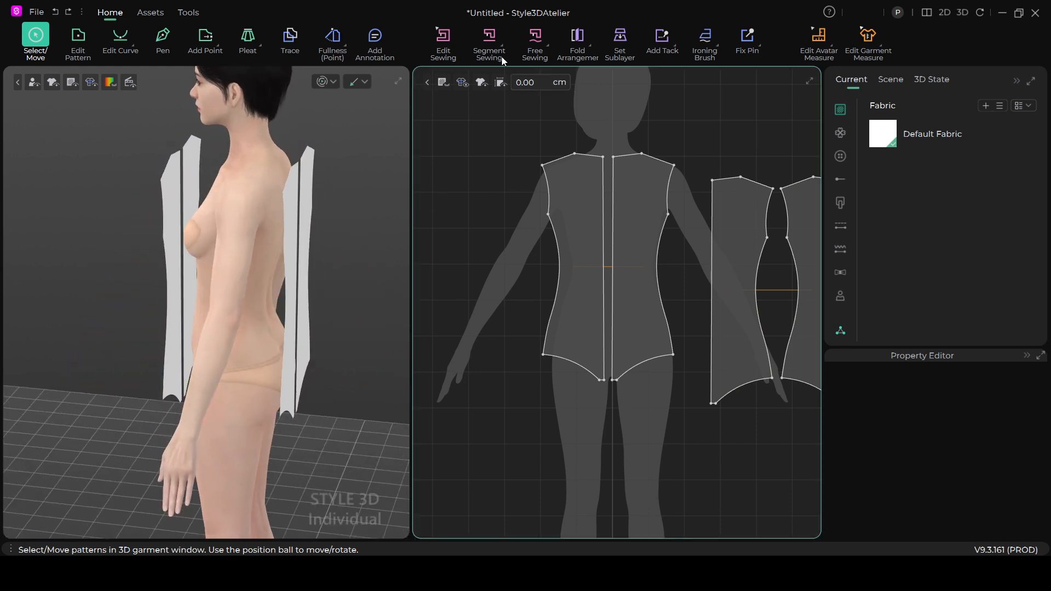
{"action": "left_click", "coordinate": [489, 37]}
{"action": "right_click_drag", "start_coordinate": [178, 298], "coordinate": [208, 277]}
{"action": "left_click", "coordinate": [197, 271]}
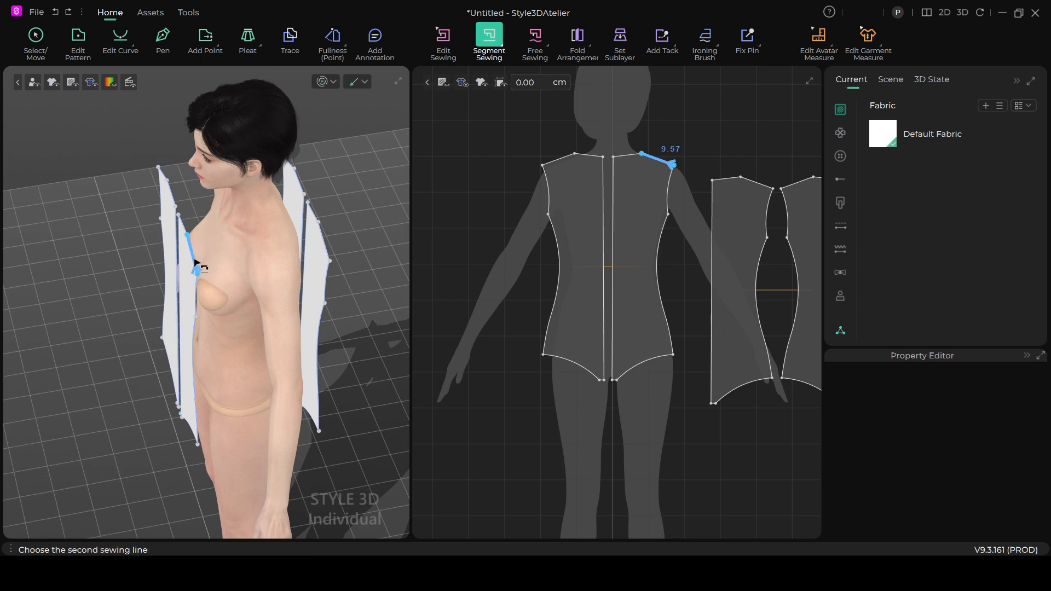
{"action": "left_click", "coordinate": [326, 248]}
{"action": "right_click_drag", "start_coordinate": [326, 249], "coordinate": [227, 239]}
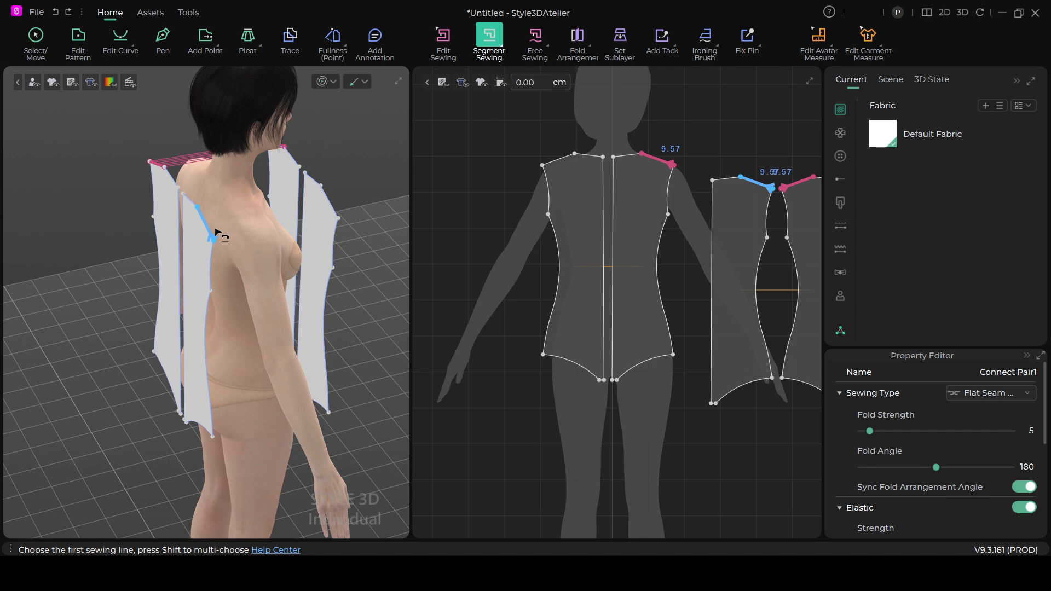
{"action": "left_click", "coordinate": [218, 231]}
{"action": "left_click", "coordinate": [335, 212]}
Sew the front and back side edges together from underarm to hip on both sides.
{"action": "right_click_drag", "start_coordinate": [265, 310], "coordinate": [261, 242]}
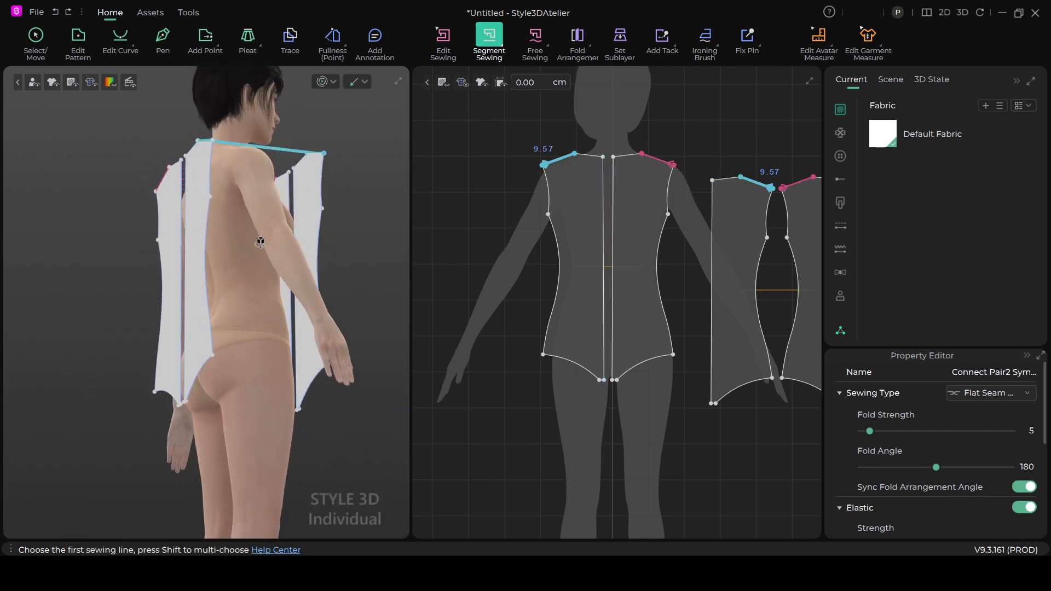
{"action": "left_click", "coordinate": [218, 328]}
{"action": "right_click_drag", "start_coordinate": [286, 333], "coordinate": [245, 349]}
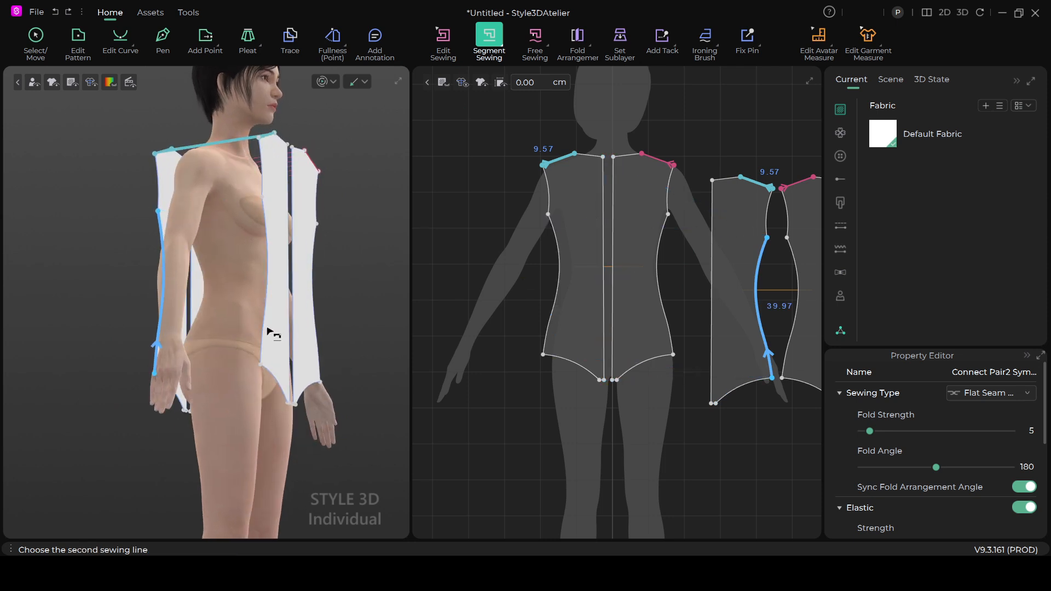
{"action": "left_click", "coordinate": [265, 331]}
{"action": "right_click_drag", "start_coordinate": [178, 345], "coordinate": [294, 367]}
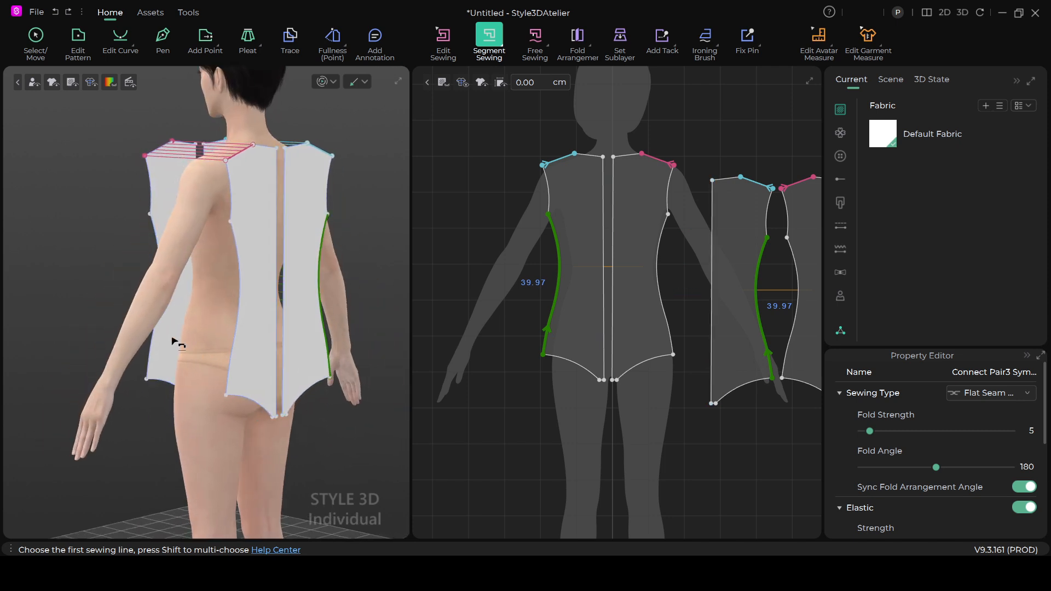
{"action": "left_click", "coordinate": [153, 340]}
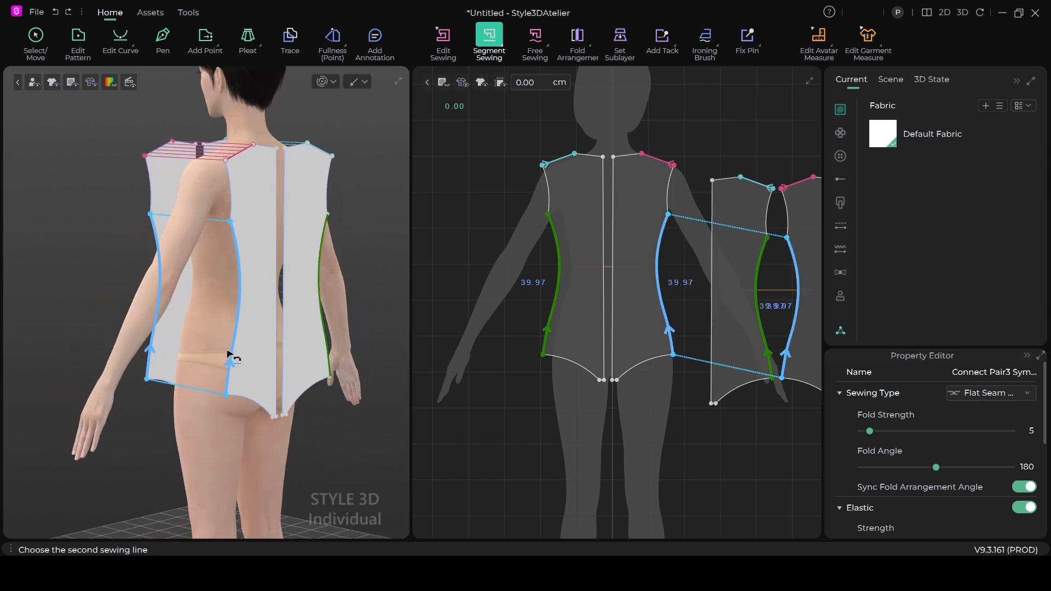
{"action": "left_click", "coordinate": [229, 355]}
Sew the two back panels together along the centre back, and the two front panels along the centre front.
{"action": "left_click", "coordinate": [284, 301]}
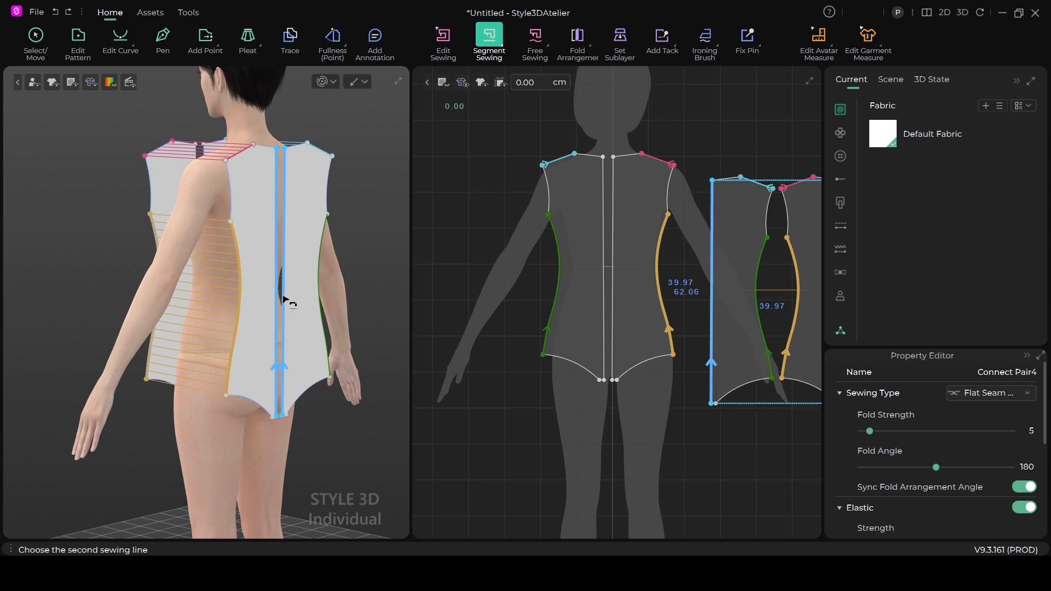
{"action": "left_click", "coordinate": [284, 300]}
{"action": "right_click_drag", "start_coordinate": [284, 300], "coordinate": [219, 317]}
{"action": "left_click", "coordinate": [252, 310]}
{"action": "left_click", "coordinate": [260, 311]}
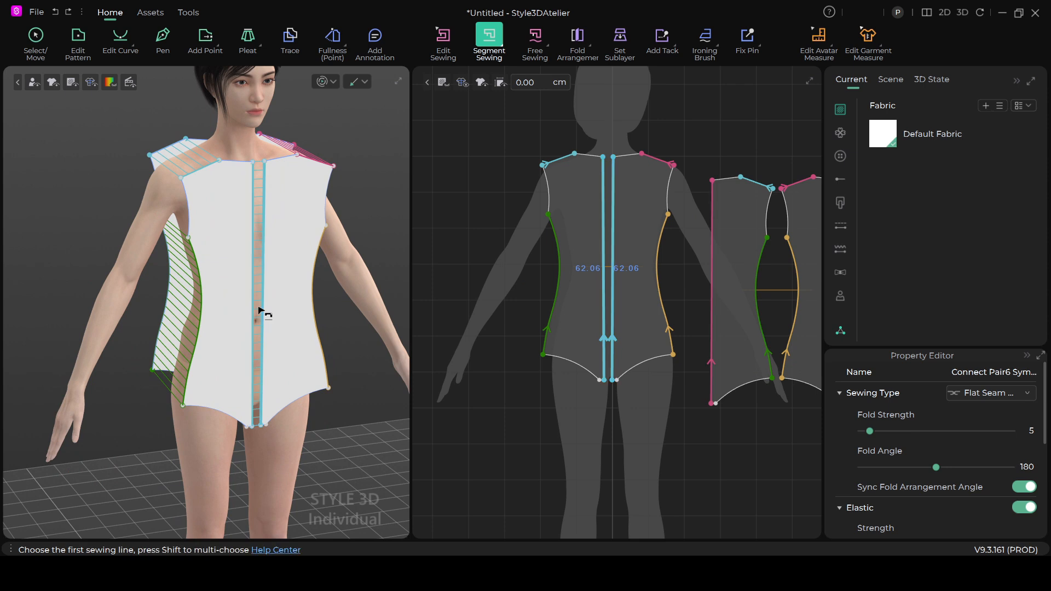
Simulate the sewn garment on the avatar, tug the chest fabric upward and stop the simulation.
{"action": "key", "text": "space"}
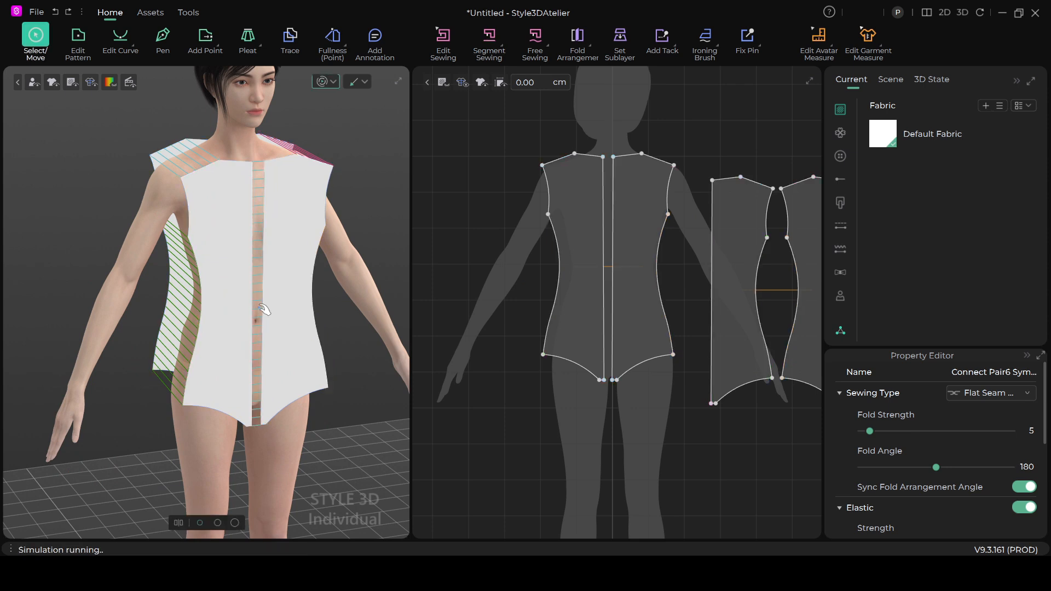
{"action": "right_click_drag", "start_coordinate": [264, 311], "coordinate": [230, 229]}
{"action": "left_click_drag", "start_coordinate": [219, 199], "coordinate": [220, 185]}
{"action": "left_click_drag", "start_coordinate": [254, 215], "coordinate": [258, 204]}
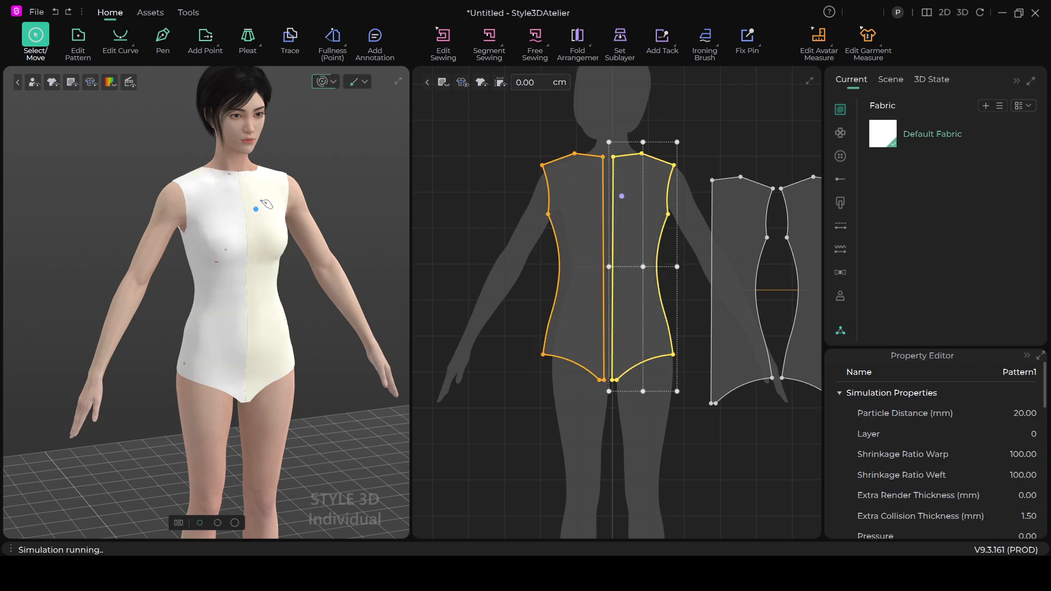
{"action": "right_click_drag", "start_coordinate": [234, 402], "coordinate": [218, 307]}
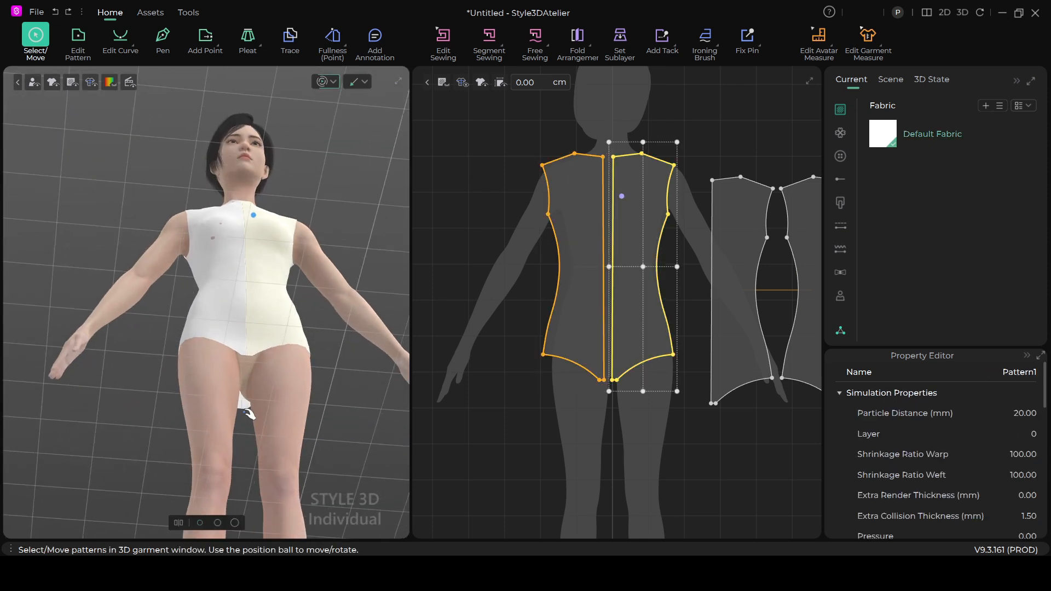
{"action": "scroll", "coordinate": [241, 404], "scroll_direction": "up", "scroll_amount": 2}
{"action": "right_click_drag", "start_coordinate": [240, 406], "coordinate": [228, 437]}
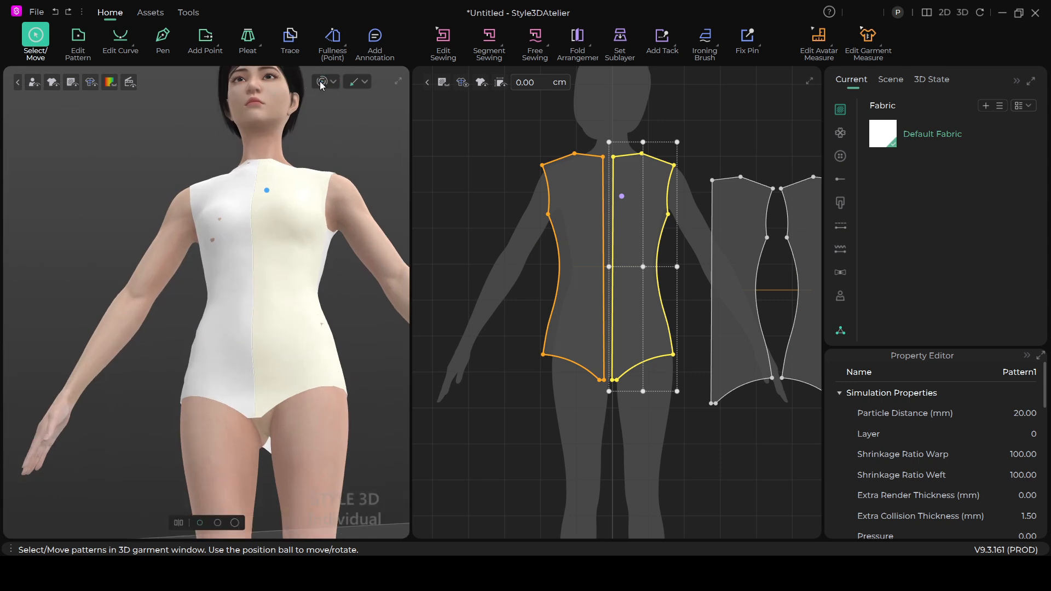
Hide the avatar to expose the crotch opening of the bodysuit.
{"action": "key", "text": "n"}
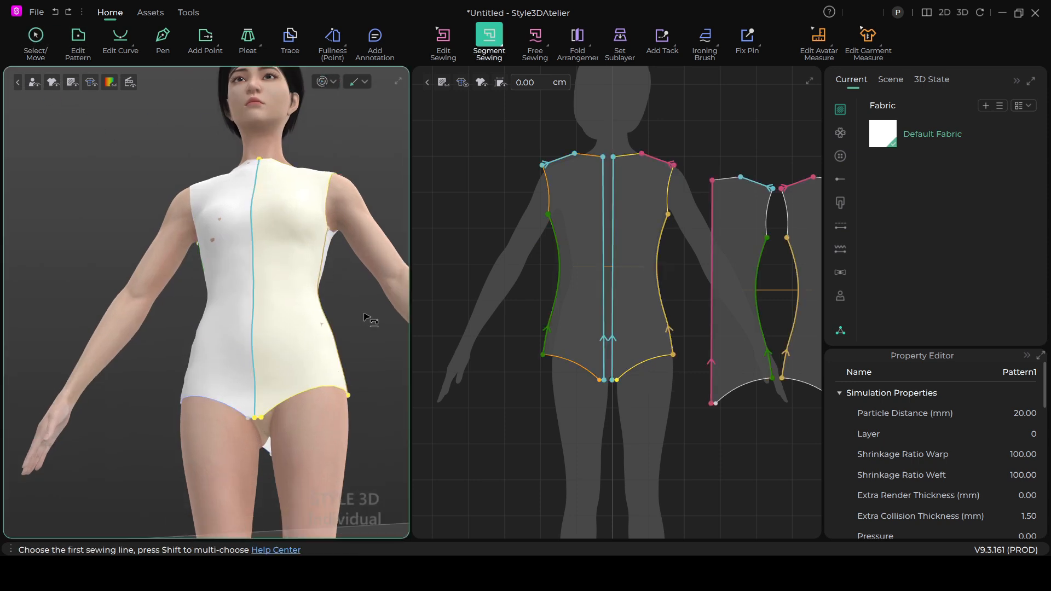
{"action": "left_click", "coordinate": [36, 39]}
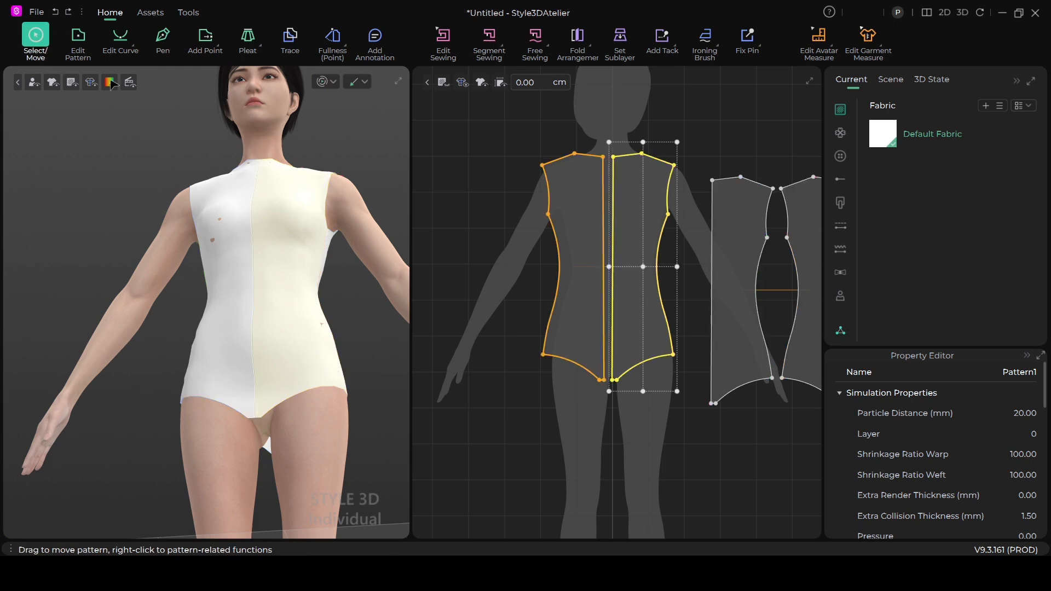
{"action": "left_click", "coordinate": [359, 218]}
{"action": "right_click", "coordinate": [360, 220]}
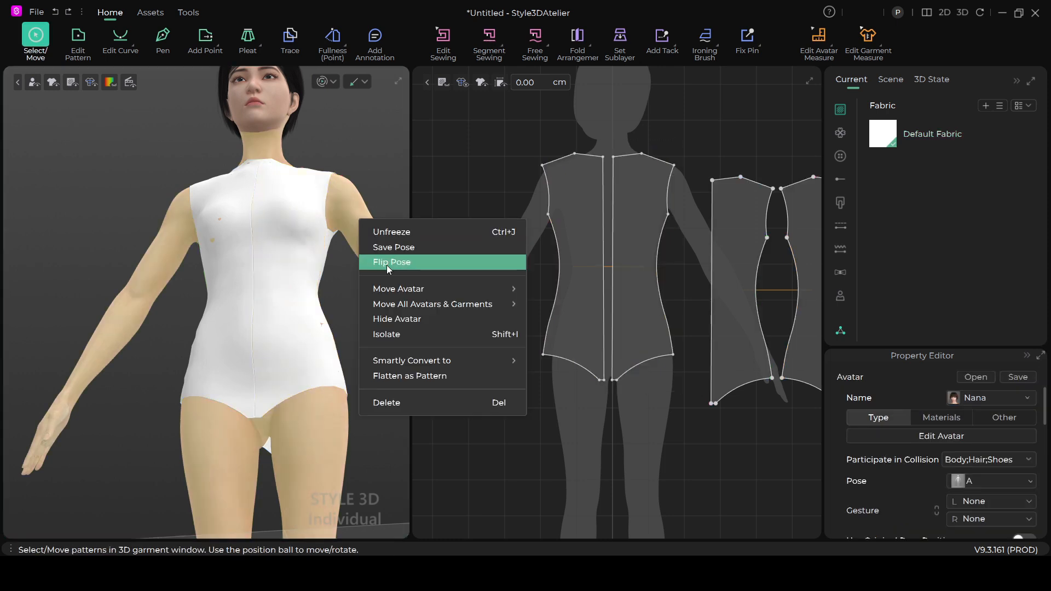
{"action": "left_click", "coordinate": [405, 319]}
Sew the short crotch edge of the avatar's left front panel to the matching back panel edge.
{"action": "middle_click_drag", "start_coordinate": [327, 439], "coordinate": [281, 357]}
{"action": "right_click_drag", "start_coordinate": [281, 357], "coordinate": [312, 350]}
{"action": "key", "text": "n"}
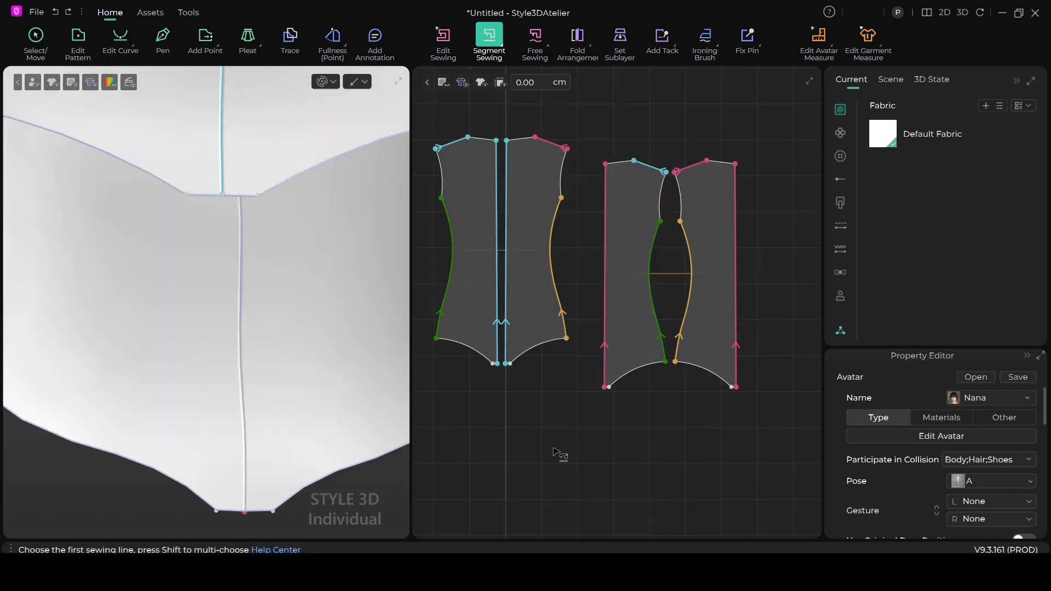
{"action": "left_click", "coordinate": [236, 197]}
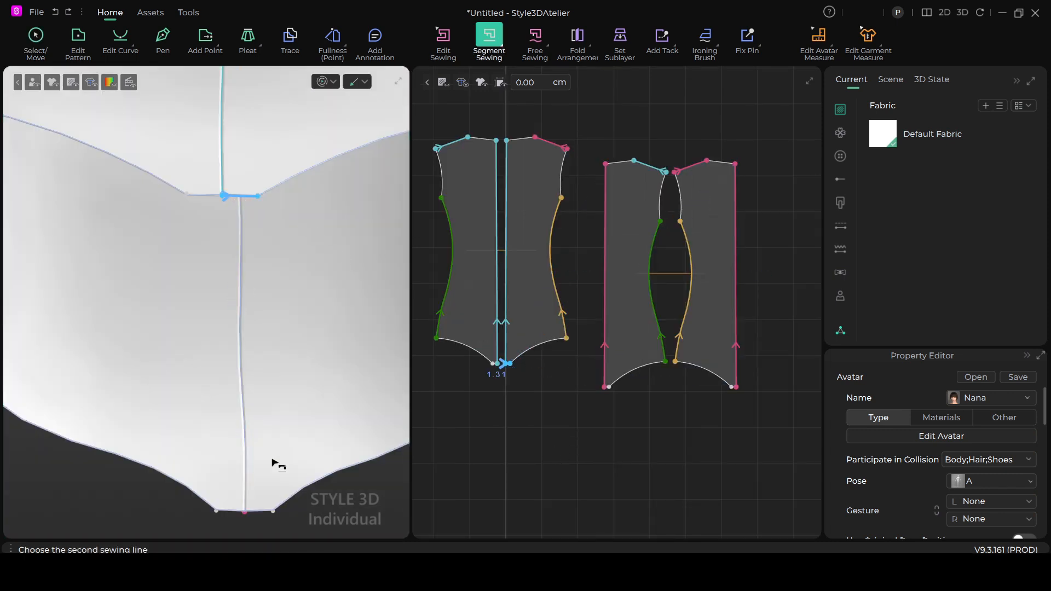
{"action": "left_click", "coordinate": [258, 516]}
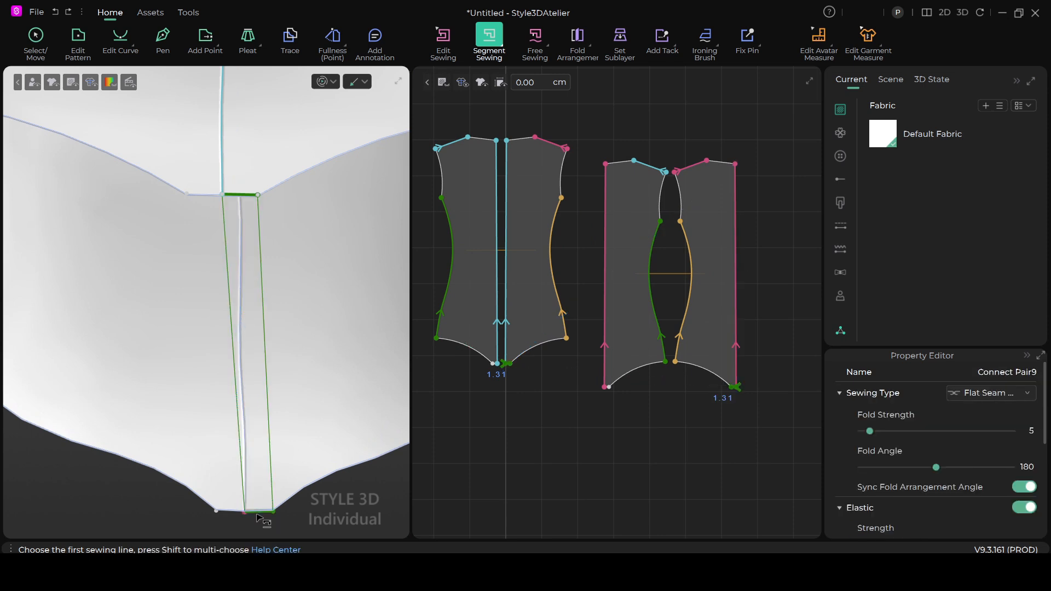
Sew the short crotch edge of the avatar's right front panel to the matching back panel edge.
{"action": "scroll", "coordinate": [335, 500], "scroll_direction": "down", "scroll_amount": 1}
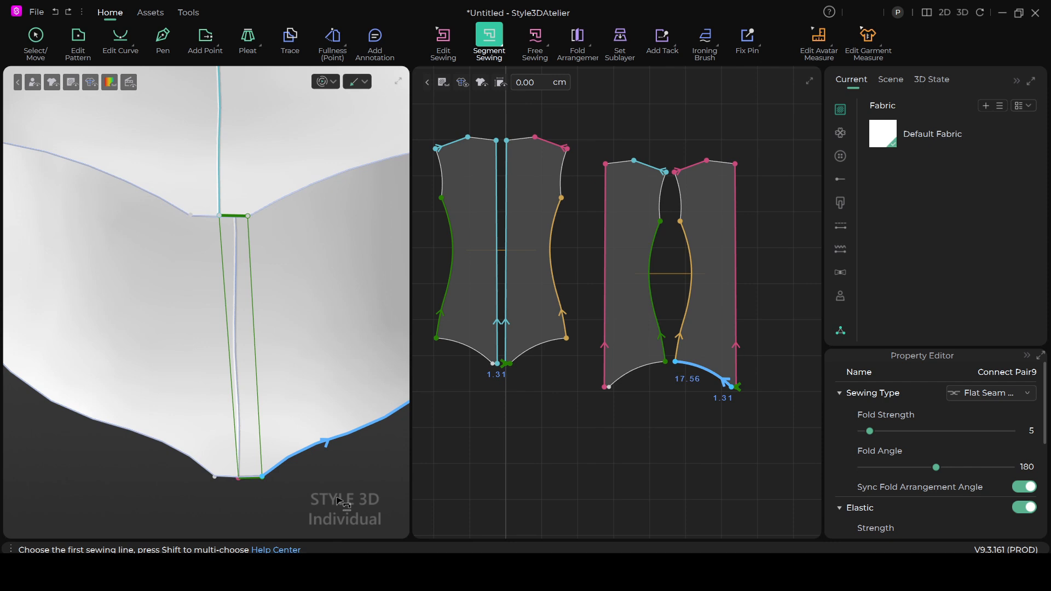
{"action": "right_click_drag", "start_coordinate": [338, 501], "coordinate": [390, 466]}
{"action": "scroll", "coordinate": [392, 378], "scroll_direction": "down", "scroll_amount": 1}
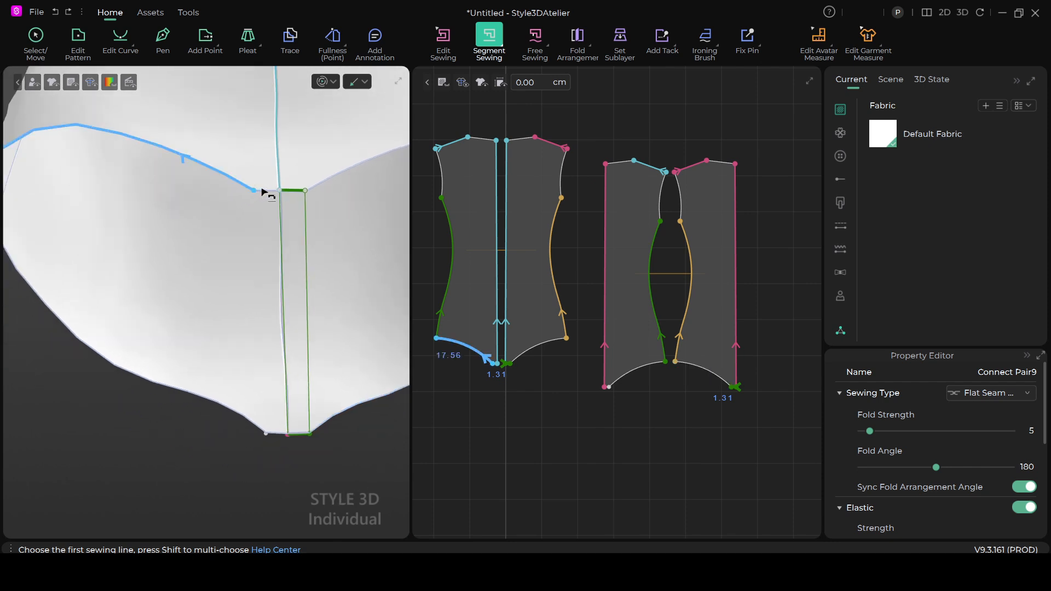
{"action": "scroll", "coordinate": [265, 194], "scroll_direction": "up", "scroll_amount": 2}
{"action": "left_click", "coordinate": [293, 145]}
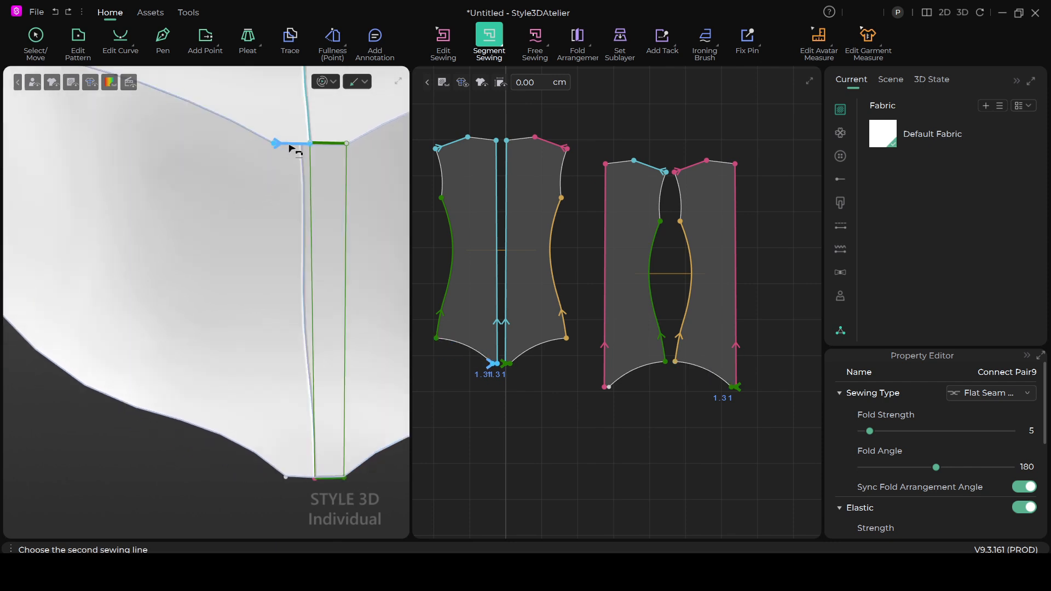
{"action": "left_click", "coordinate": [304, 432]}
Show all avatars again and bring the front of the bodysuit into view.
{"action": "right_click_drag", "start_coordinate": [300, 382], "coordinate": [313, 441]}
{"action": "scroll", "coordinate": [322, 325], "scroll_direction": "down", "scroll_amount": 4}
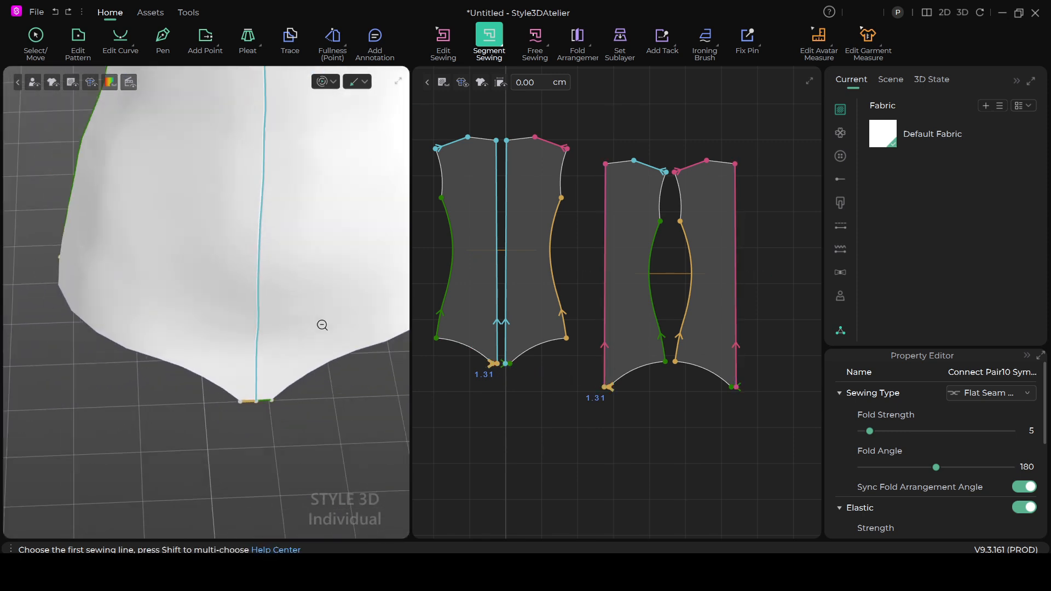
{"action": "scroll", "coordinate": [292, 328], "scroll_direction": "down", "scroll_amount": 6}
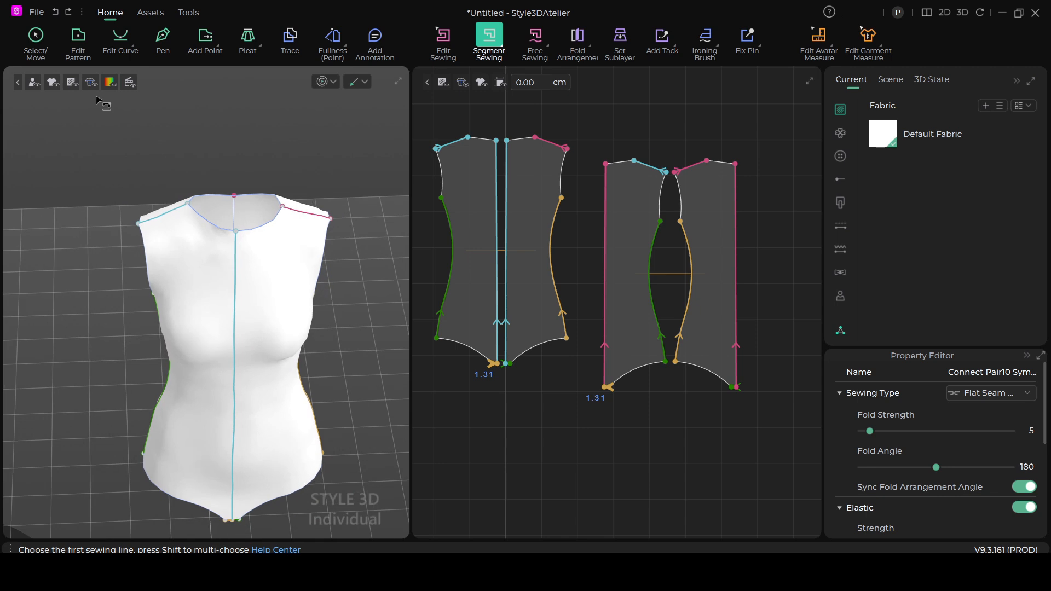
{"action": "left_click", "coordinate": [41, 41]}
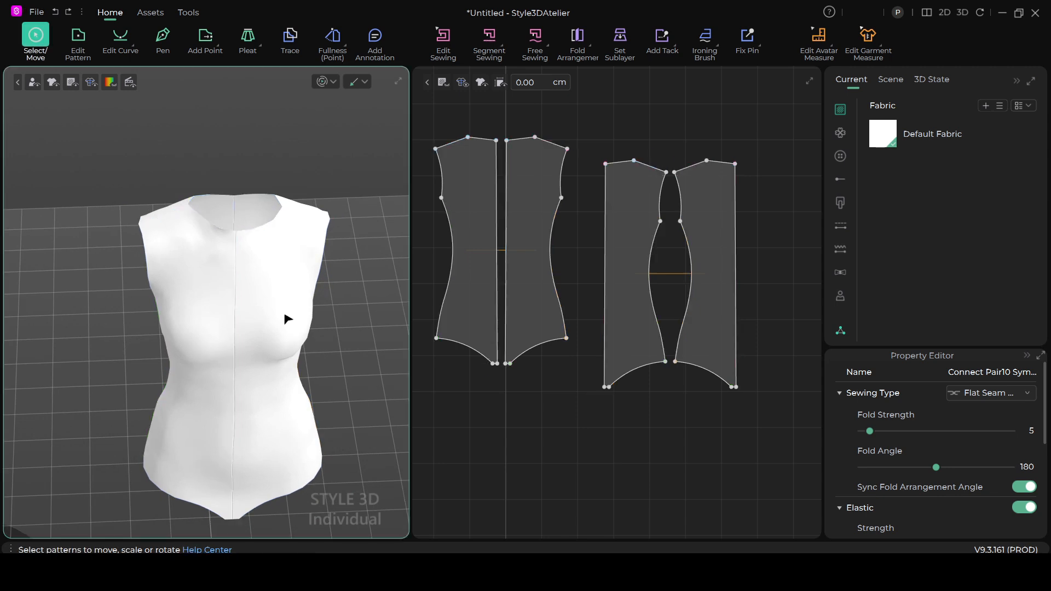
{"action": "right_click", "coordinate": [336, 345]}
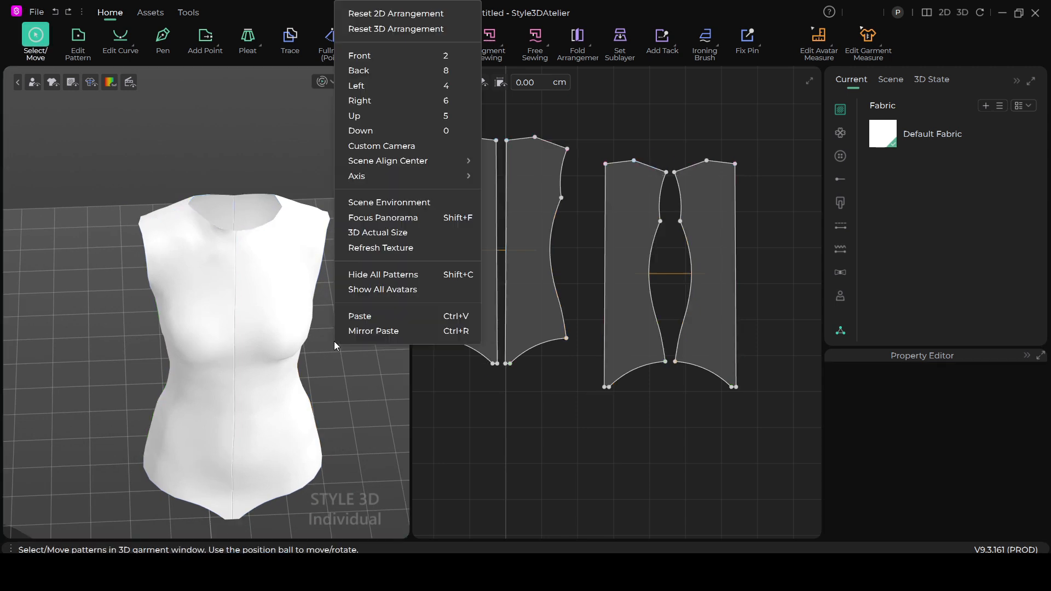
{"action": "left_click", "coordinate": [376, 289]}
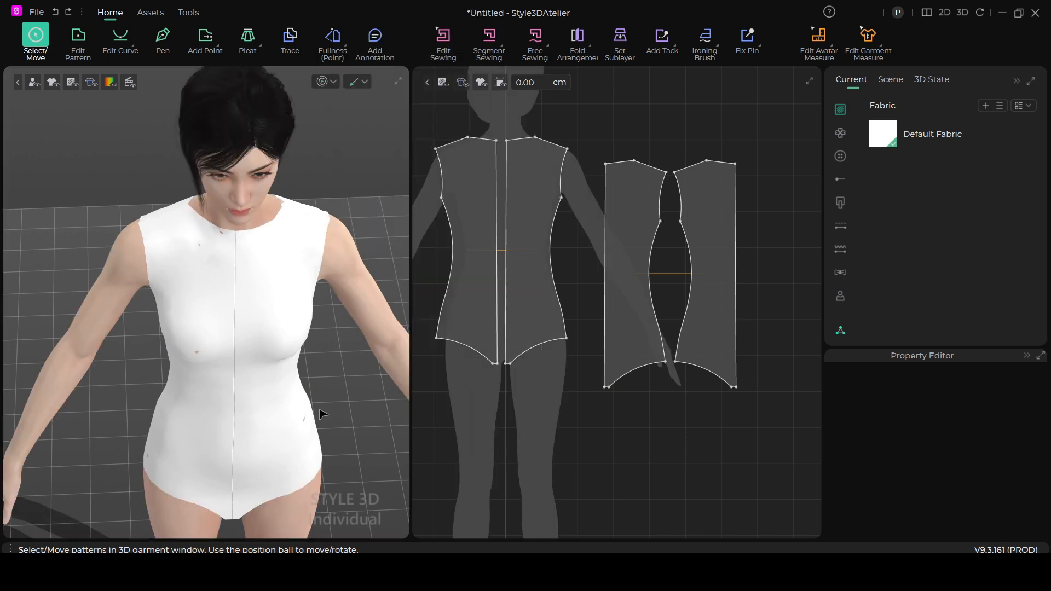
{"action": "scroll", "coordinate": [284, 429], "scroll_direction": "down", "scroll_amount": 1}
{"action": "right_click_drag", "start_coordinate": [293, 414], "coordinate": [296, 372]}
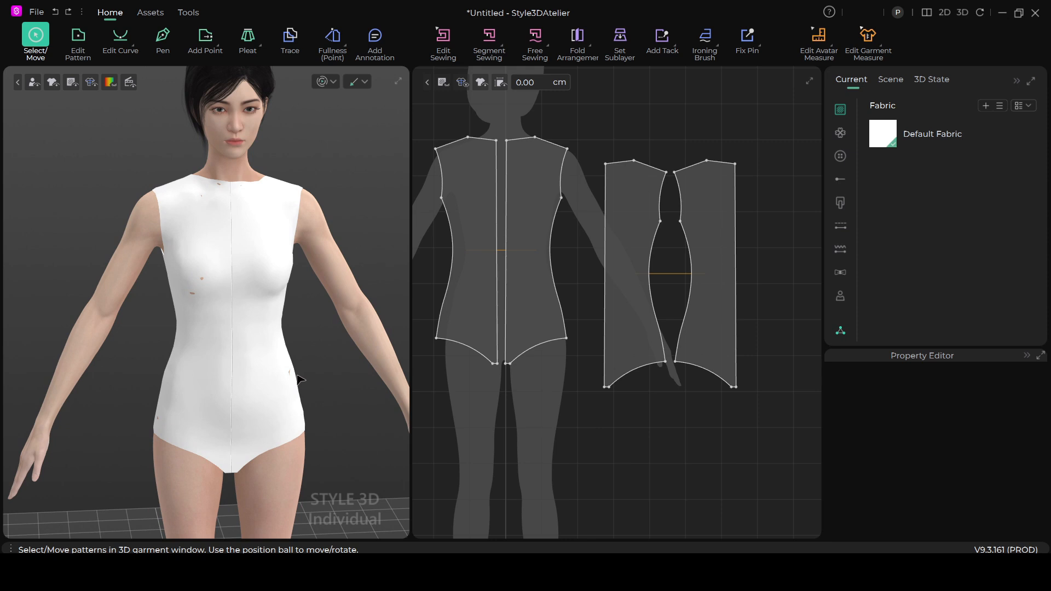
Merge the two front panels along their centre edges and cancel the symmetry axis on the resulting centre line.
{"action": "scroll", "coordinate": [550, 299], "scroll_direction": "up", "scroll_amount": 2}
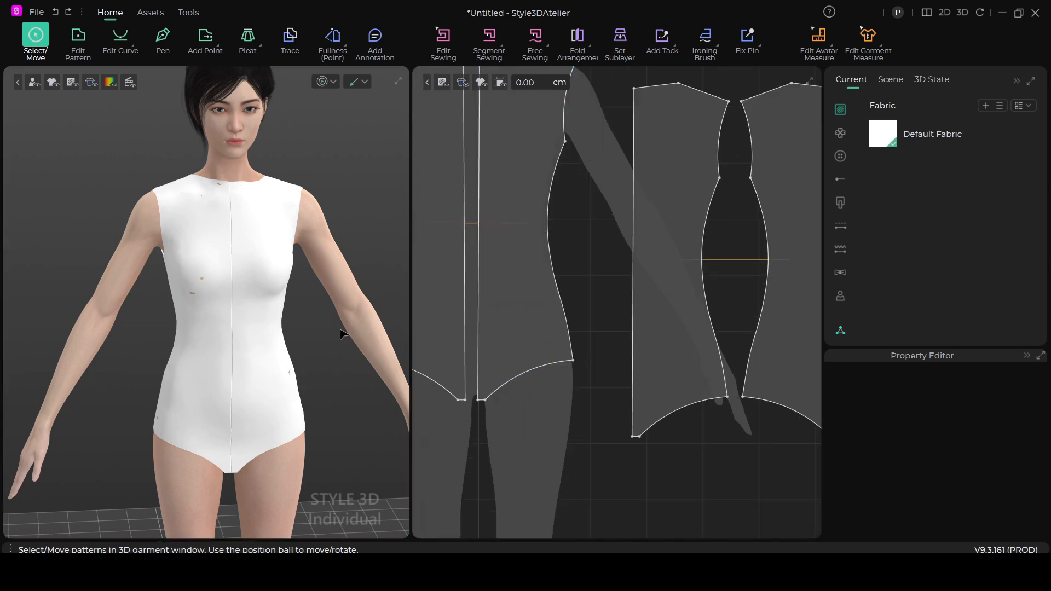
{"action": "scroll", "coordinate": [285, 372], "scroll_direction": "down", "scroll_amount": 3}
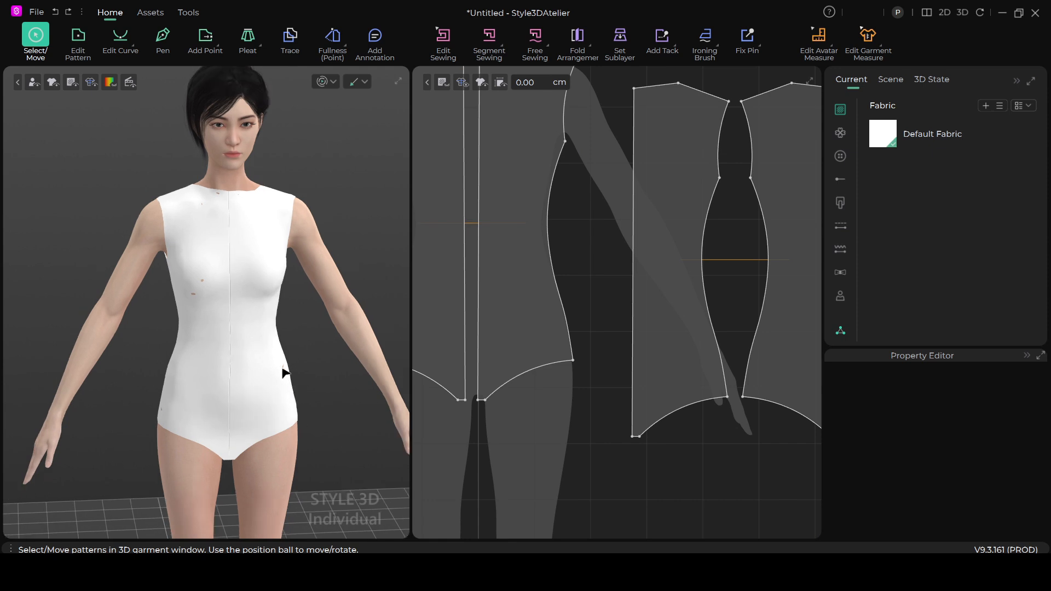
{"action": "scroll", "coordinate": [551, 288], "scroll_direction": "down", "scroll_amount": 3}
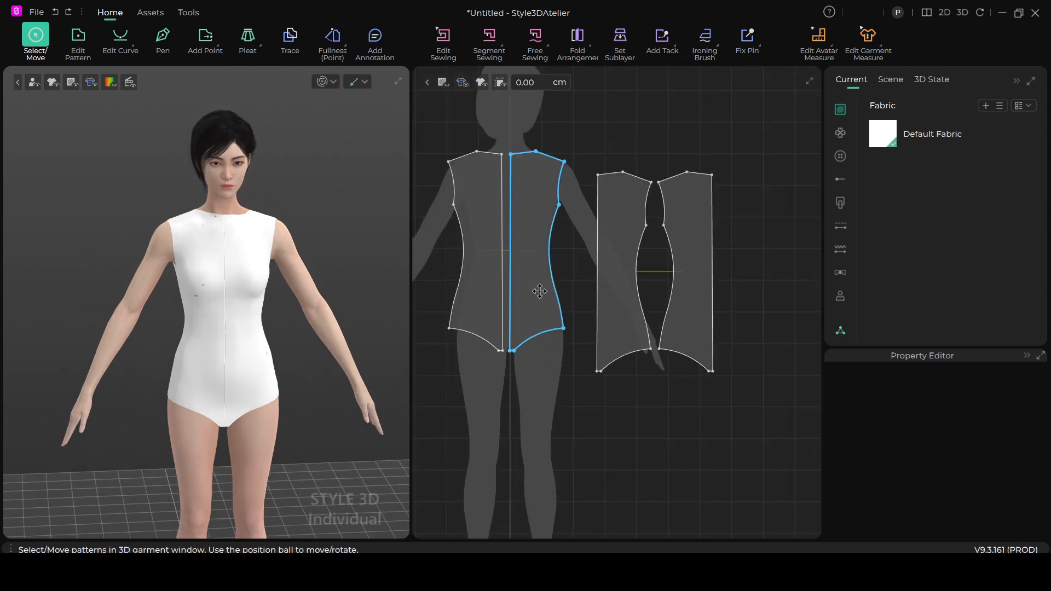
{"action": "scroll", "coordinate": [535, 291], "scroll_direction": "up", "scroll_amount": 2}
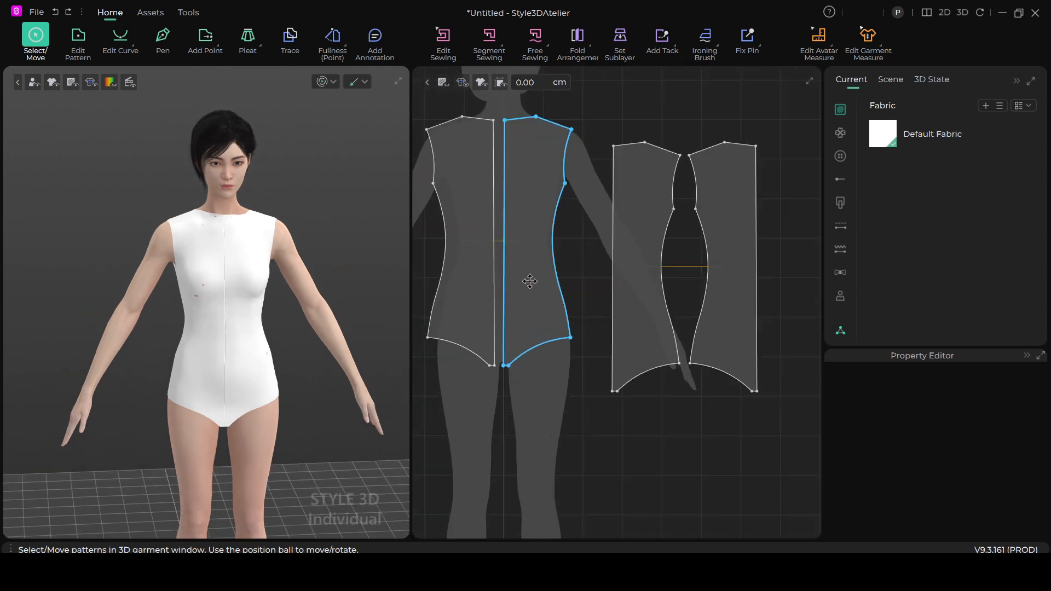
{"action": "left_click", "coordinate": [77, 44]}
{"action": "left_click", "coordinate": [495, 250]}
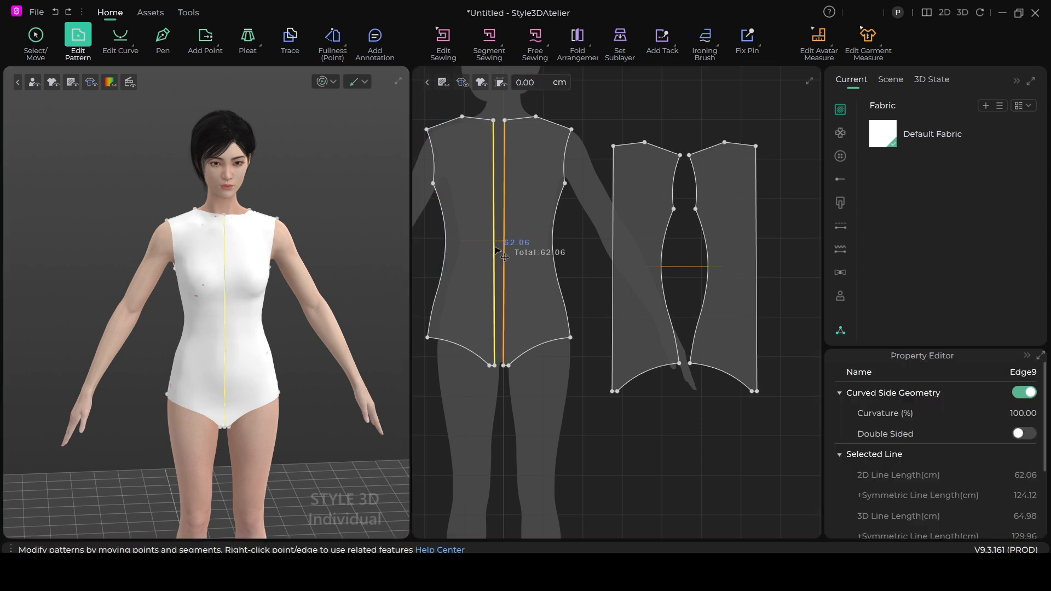
{"action": "right_click", "coordinate": [497, 251]}
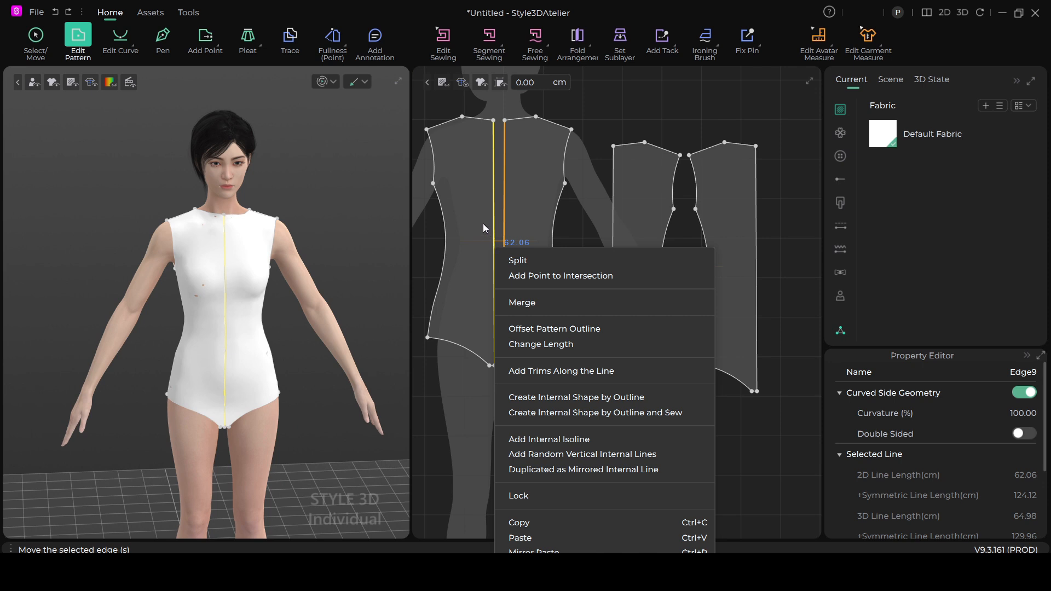
{"action": "left_click", "coordinate": [527, 303]}
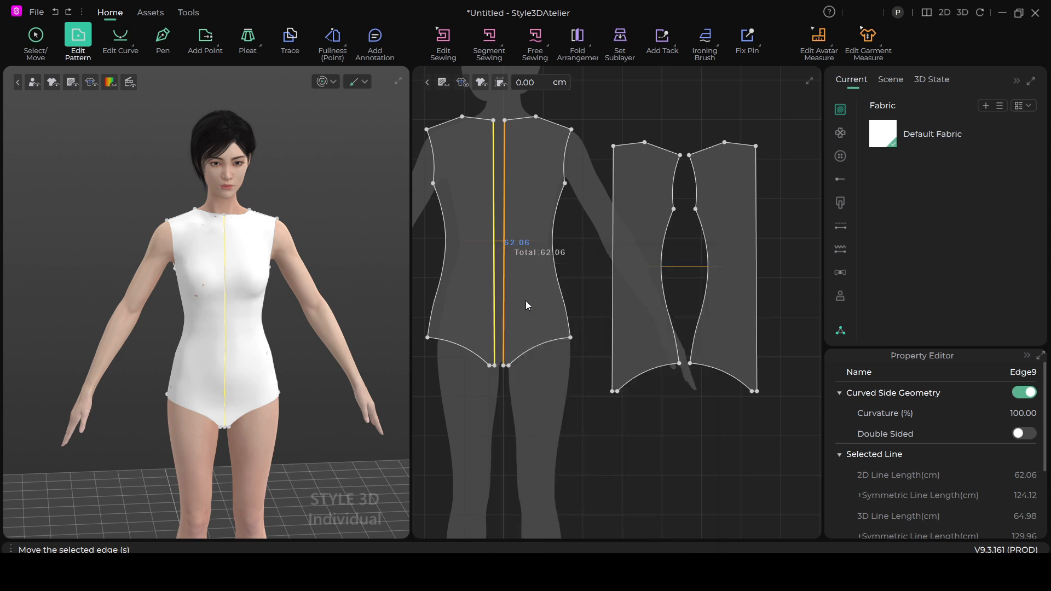
{"action": "left_click", "coordinate": [500, 246]}
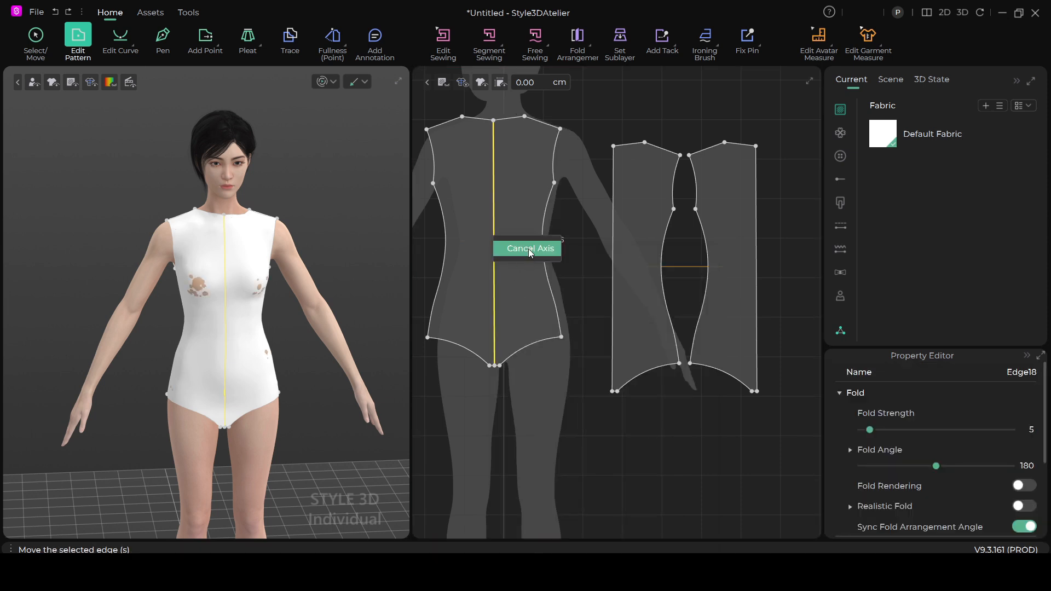
{"action": "left_click", "coordinate": [528, 248]}
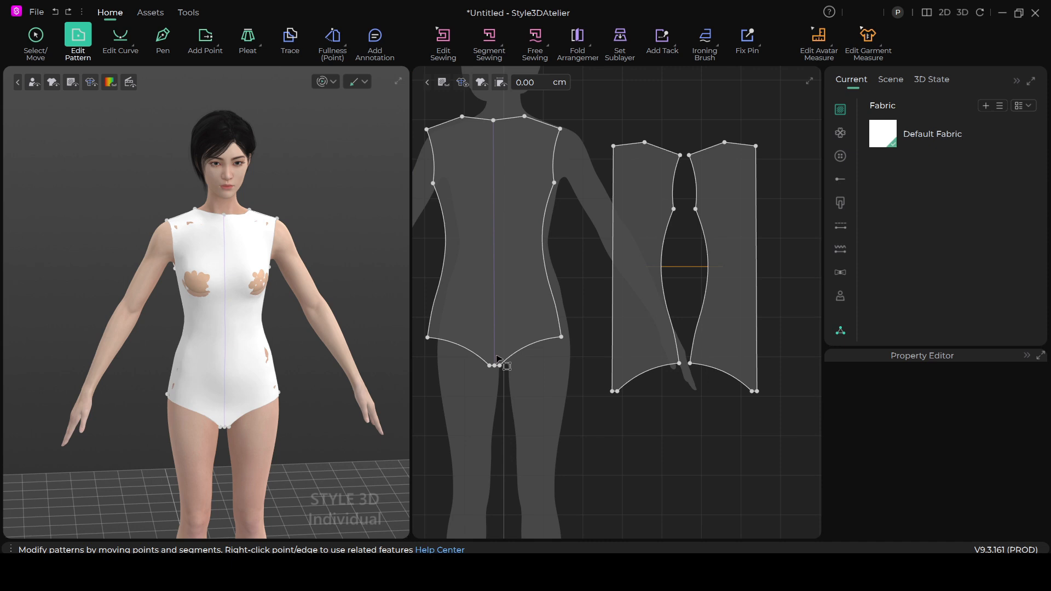
Simulate the bodysuit with the one-piece front panel.
{"action": "scroll", "coordinate": [493, 378], "scroll_direction": "down", "scroll_amount": 2}
{"action": "left_click", "coordinate": [43, 52]}
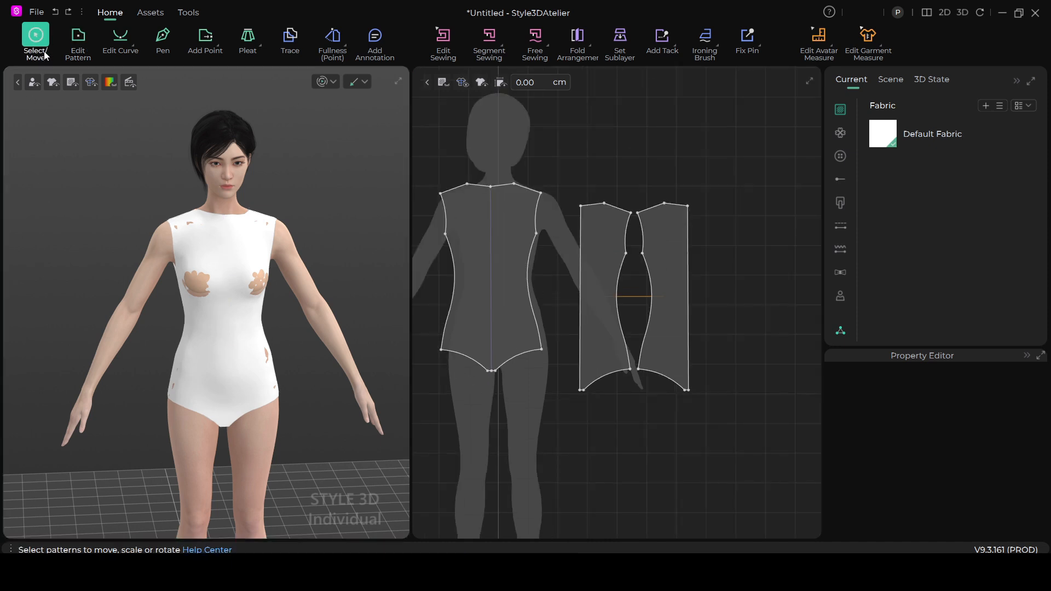
{"action": "key", "text": "space"}
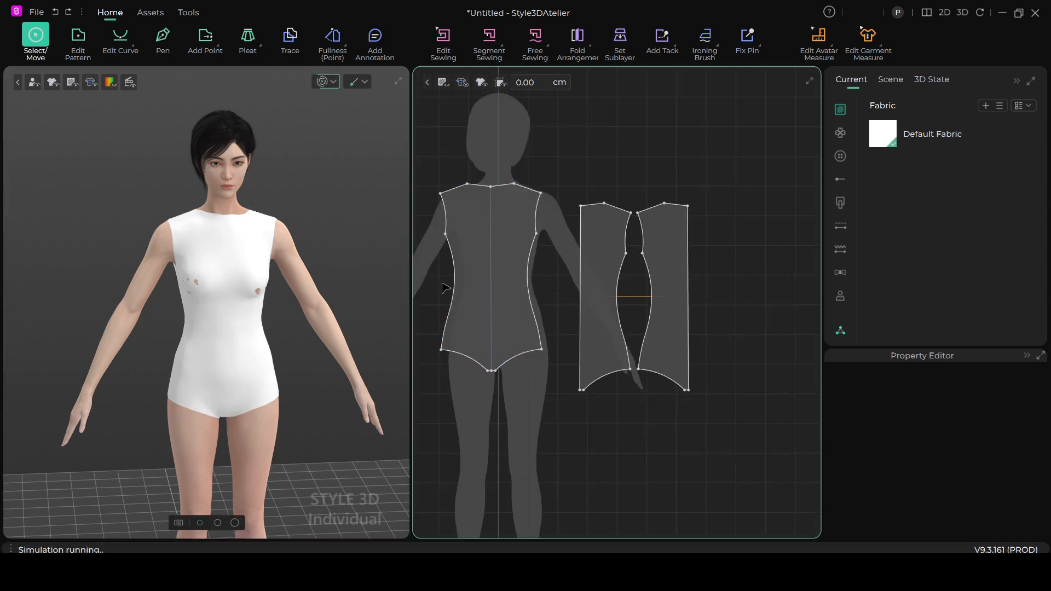
Move the outer-facing back panel to the other side of its mirrored partner so their centre edges face each other.
{"action": "left_click_drag", "start_coordinate": [599, 262], "coordinate": [711, 266]}
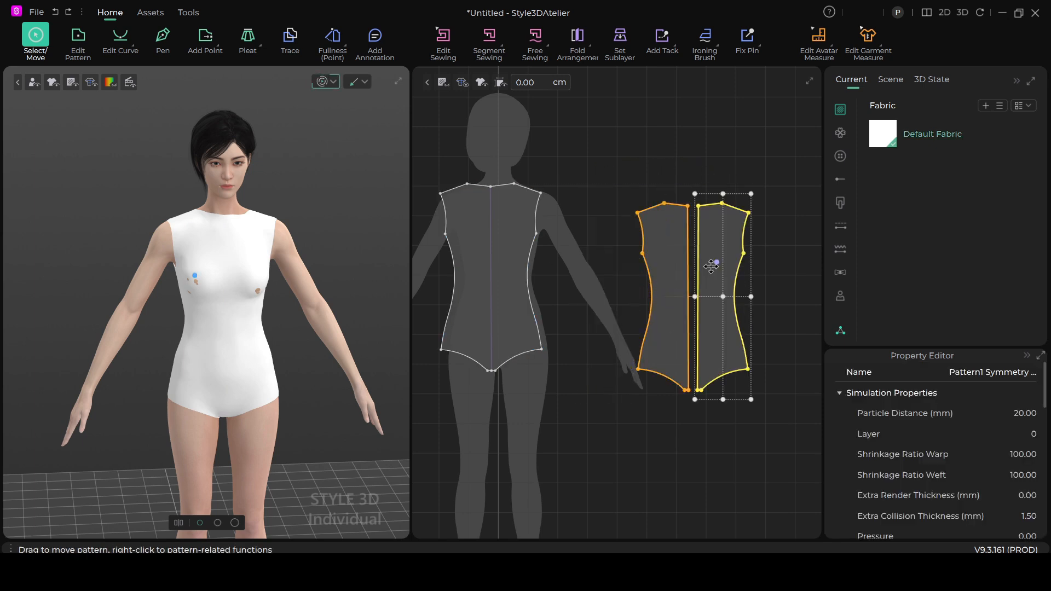
{"action": "left_click", "coordinate": [664, 102]}
{"action": "left_click", "coordinate": [682, 280]}
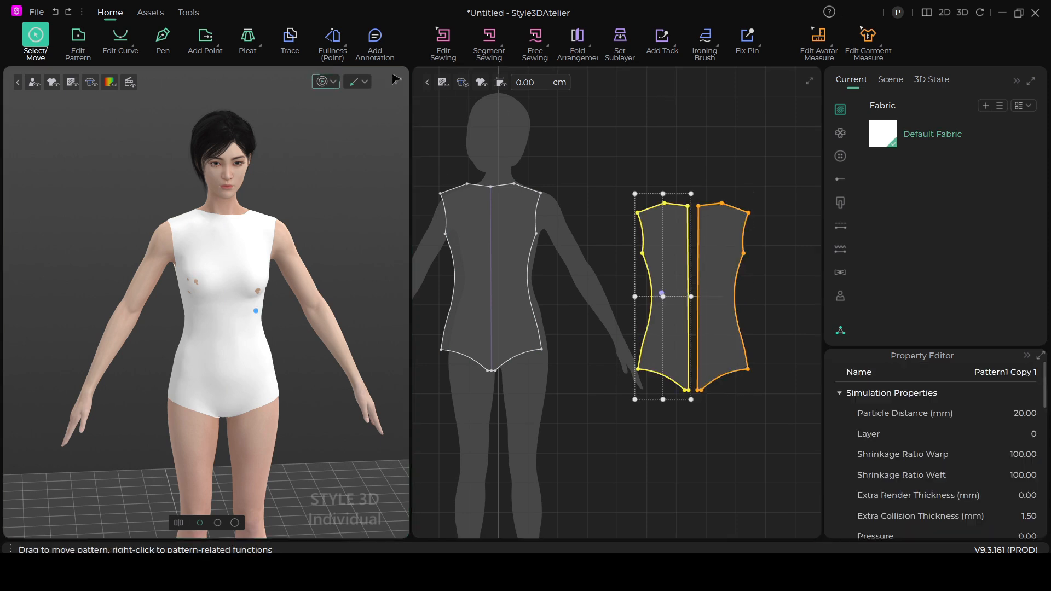
Merge the two back panels along their facing centre edges and cancel the symmetry axis on the centre line.
{"action": "left_click", "coordinate": [74, 46]}
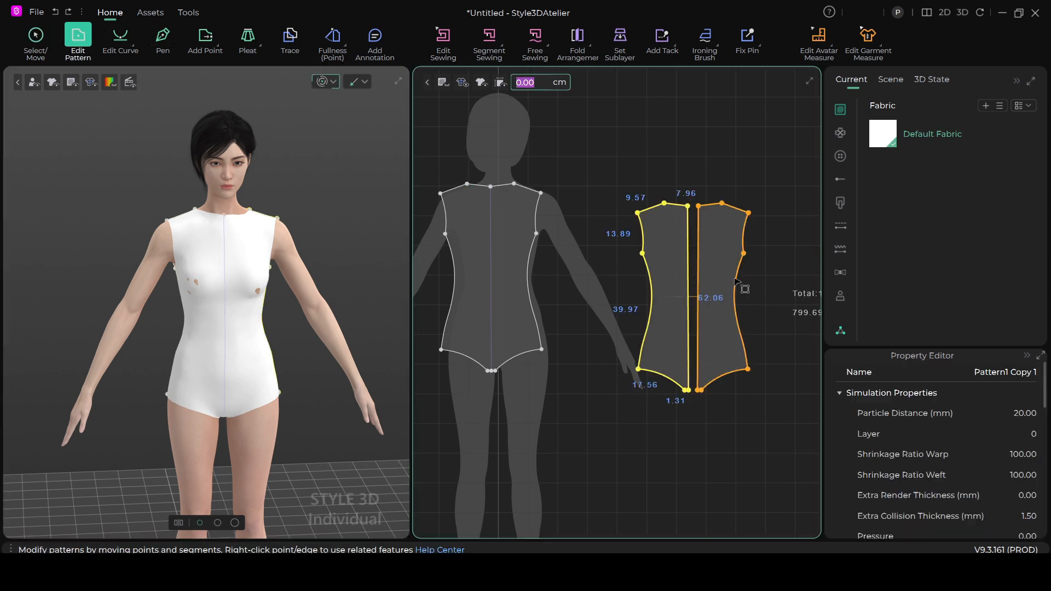
{"action": "left_click", "coordinate": [688, 164]}
{"action": "left_click", "coordinate": [689, 289]}
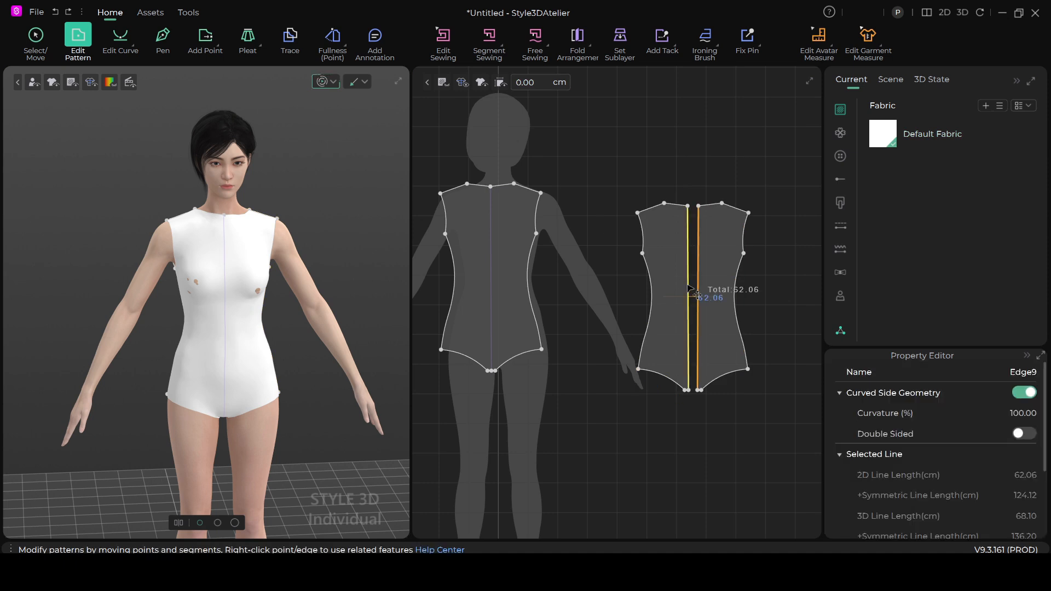
{"action": "right_click", "coordinate": [688, 287]}
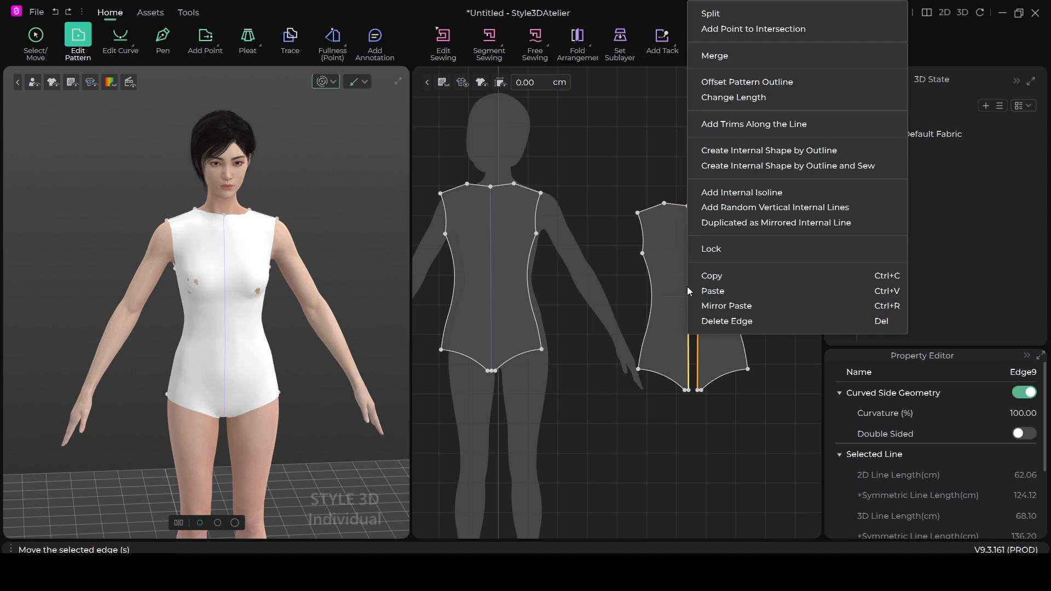
{"action": "left_click", "coordinate": [705, 448]}
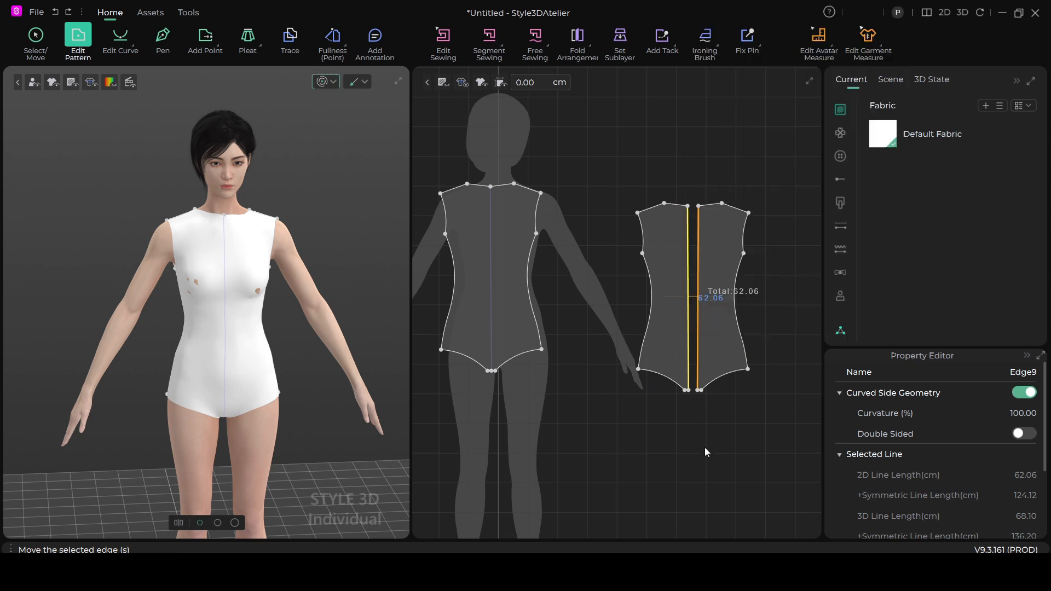
{"action": "left_click", "coordinate": [698, 296], "text": "shift"}
{"action": "right_click", "coordinate": [699, 296]}
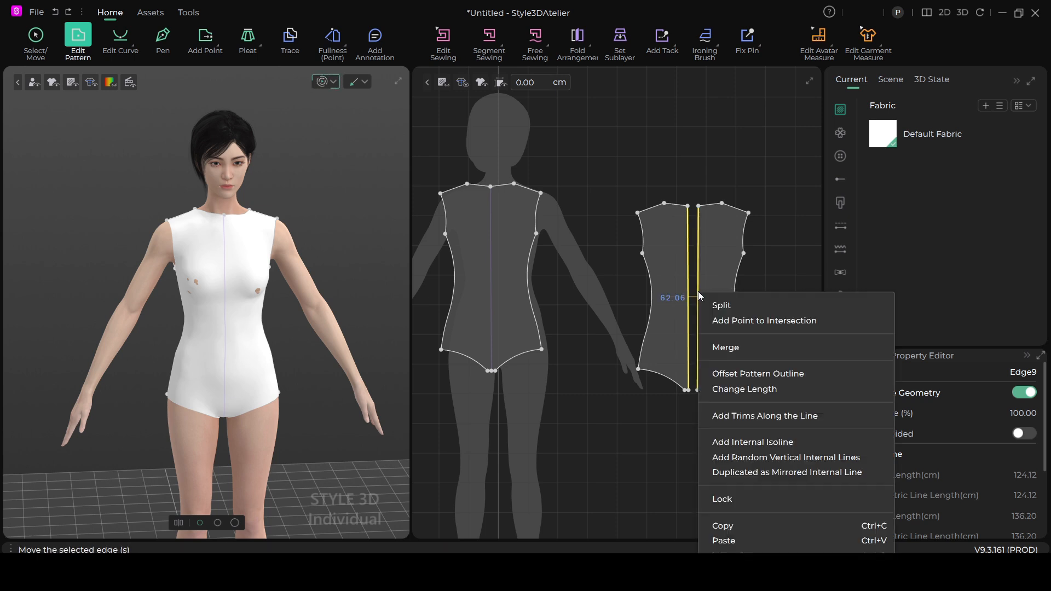
{"action": "left_click", "coordinate": [726, 349]}
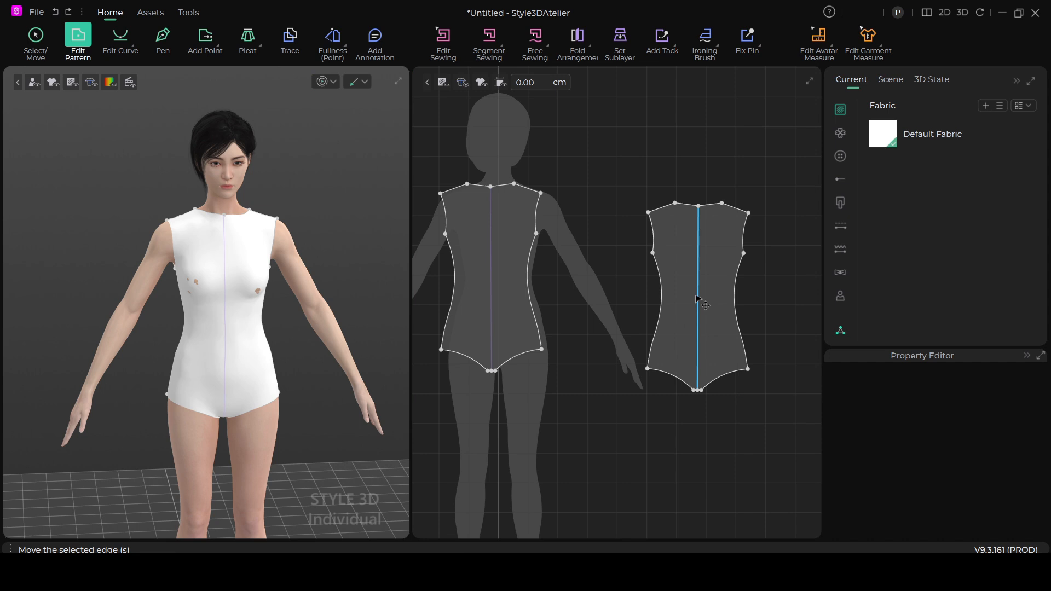
{"action": "right_click", "coordinate": [698, 297]}
{"action": "left_click", "coordinate": [709, 307]}
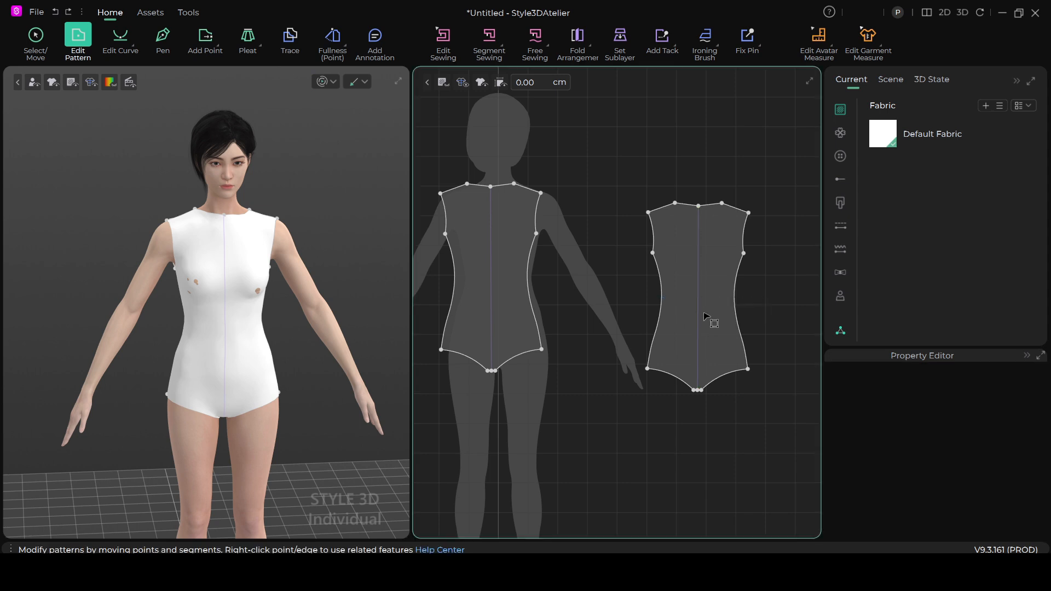
Draw diagonal internal front-panel lines from the avatar's right mid-shoulder to left side (about 37 cm) and right neck corner to left underarm (about 29 cm).
{"action": "scroll", "coordinate": [517, 340], "scroll_direction": "up", "scroll_amount": 3}
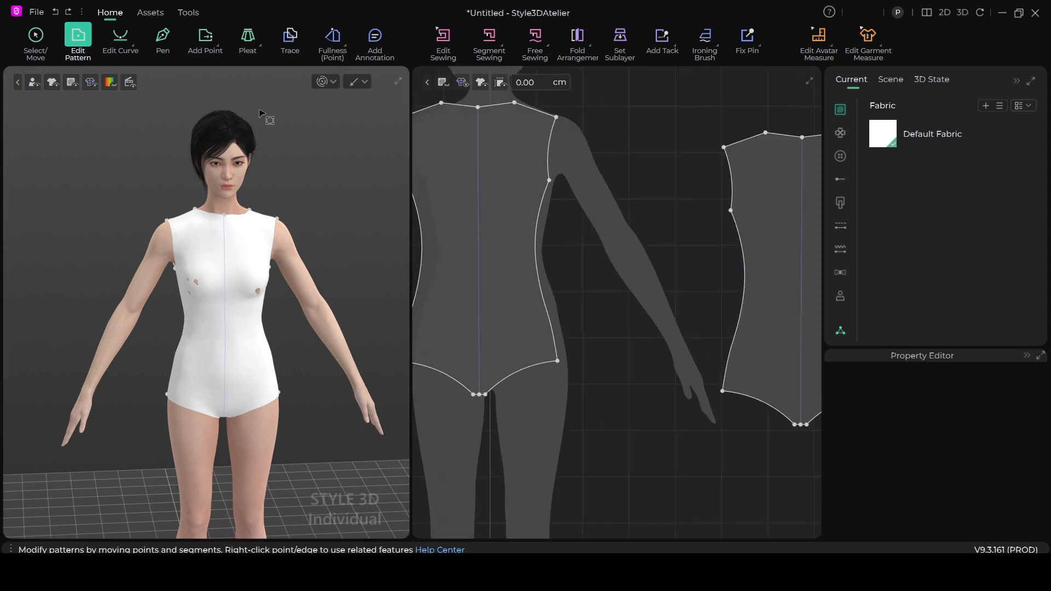
{"action": "scroll", "coordinate": [307, 228], "scroll_direction": "up", "scroll_amount": 2}
{"action": "scroll", "coordinate": [306, 236], "scroll_direction": "up", "scroll_amount": 2}
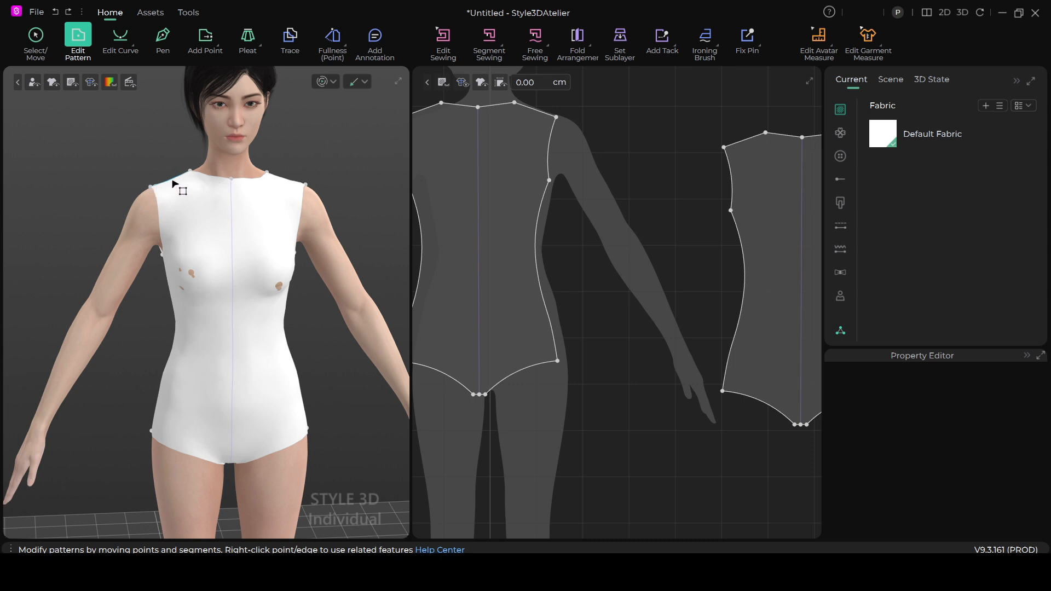
{"action": "scroll", "coordinate": [505, 270], "scroll_direction": "down", "scroll_amount": 3}
{"action": "scroll", "coordinate": [516, 263], "scroll_direction": "up", "scroll_amount": 4}
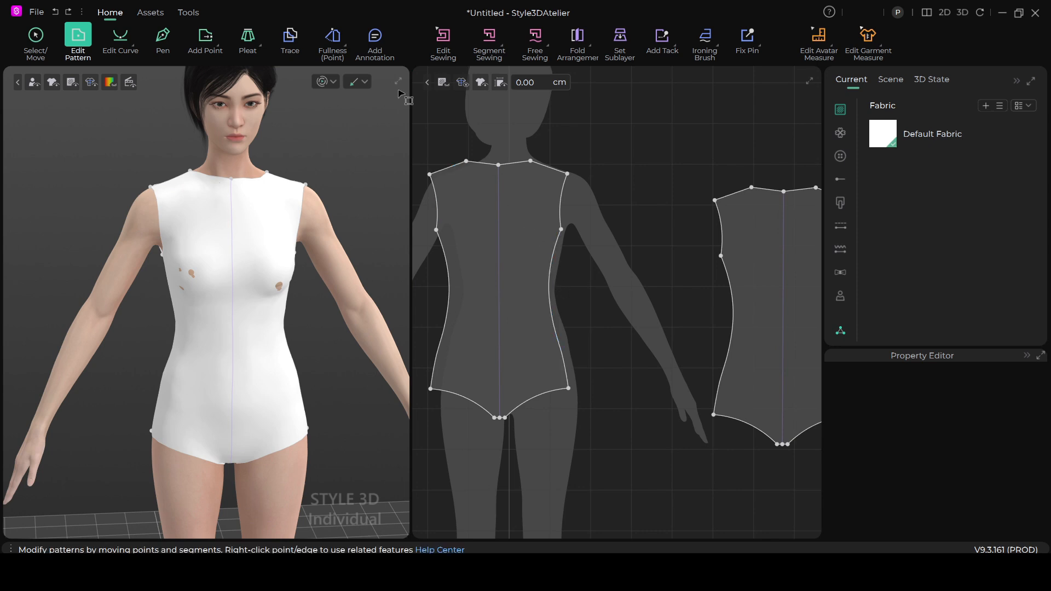
{"action": "scroll", "coordinate": [539, 259], "scroll_direction": "up", "scroll_amount": 2}
{"action": "middle_click_drag", "start_coordinate": [584, 277], "coordinate": [639, 283]}
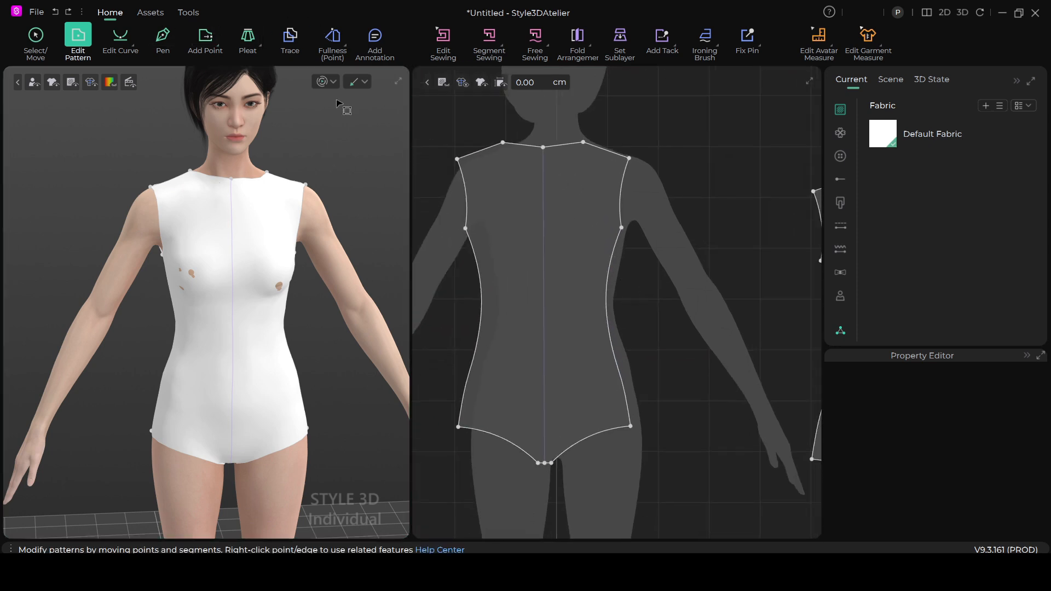
{"action": "left_click", "coordinate": [163, 35]}
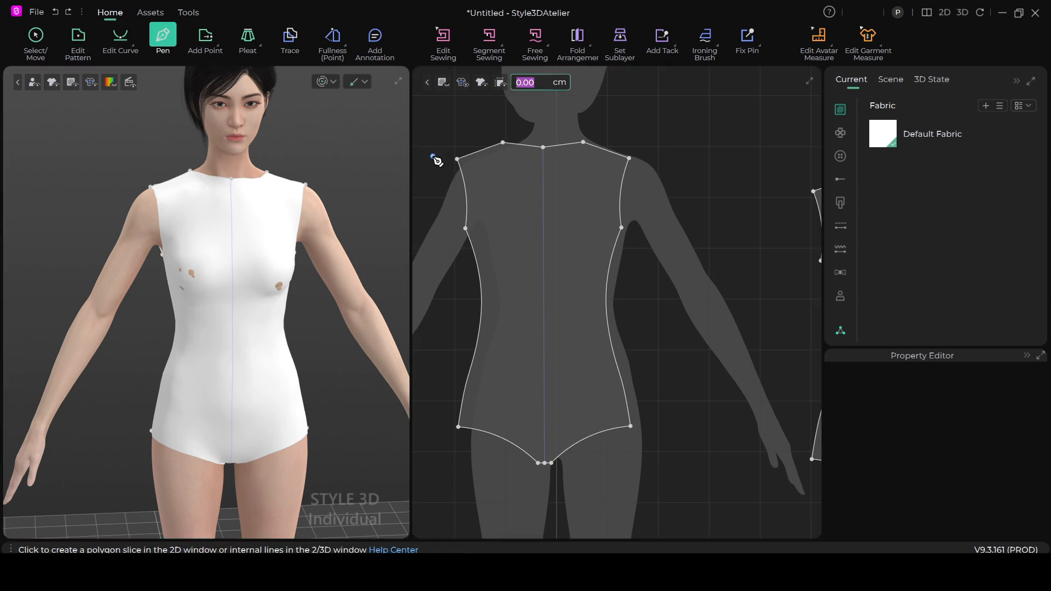
{"action": "left_click", "coordinate": [485, 160]}
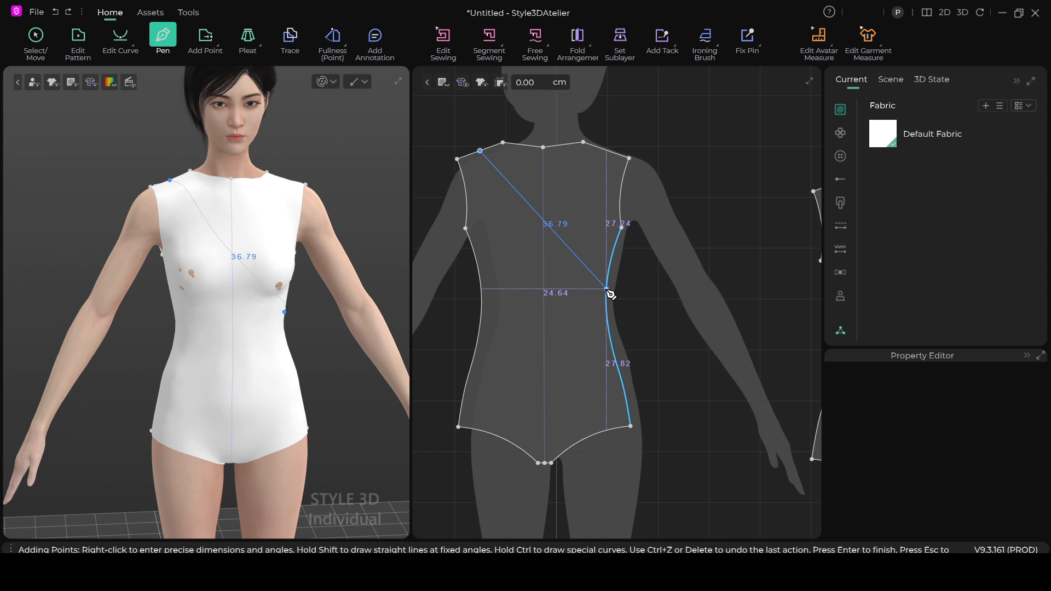
{"action": "double_click", "coordinate": [608, 290]}
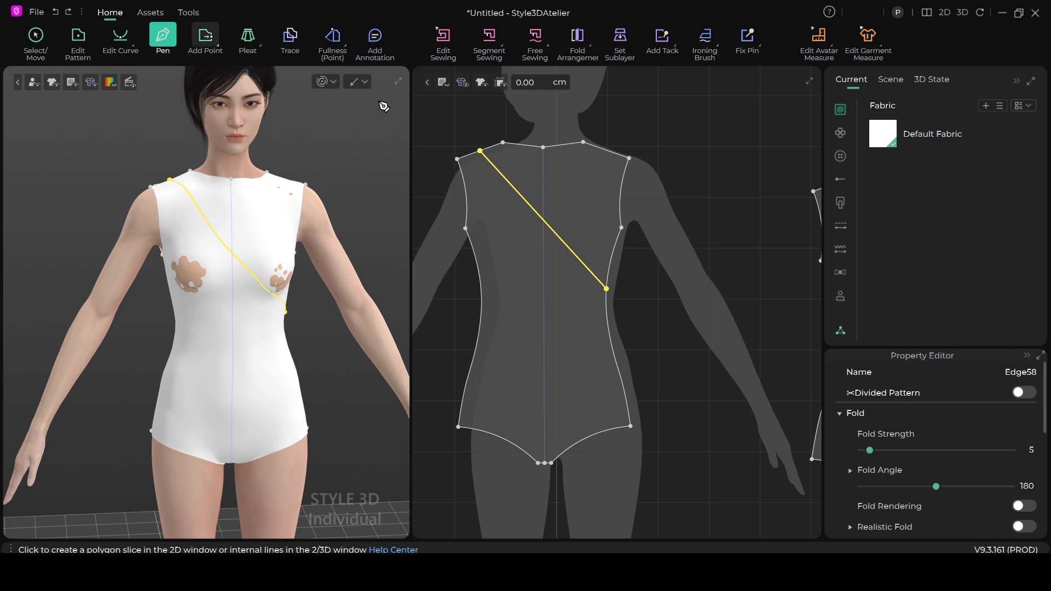
{"action": "left_click", "coordinate": [507, 147]}
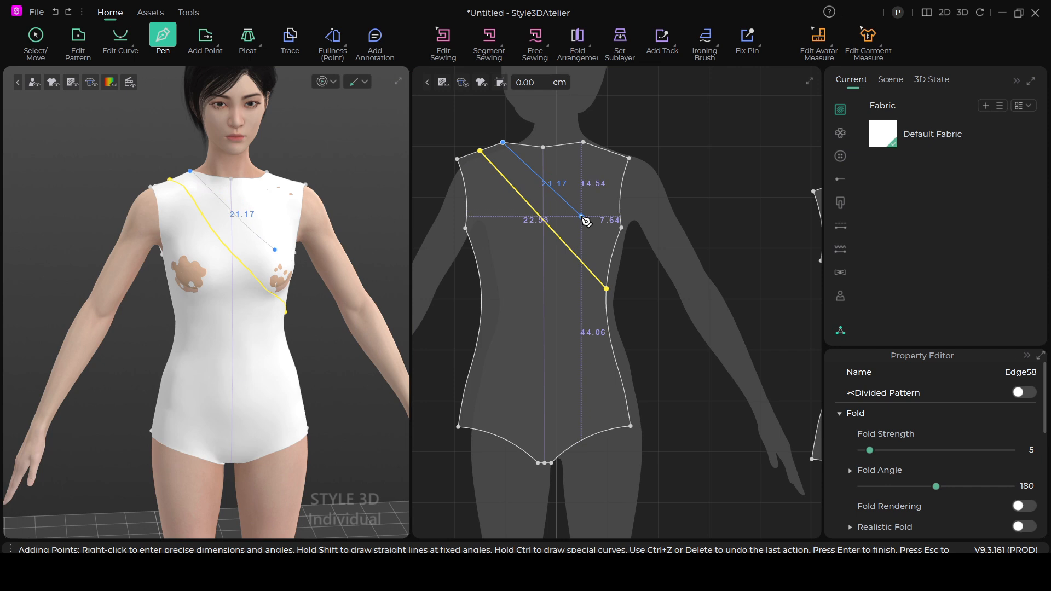
{"action": "left_click", "coordinate": [622, 229]}
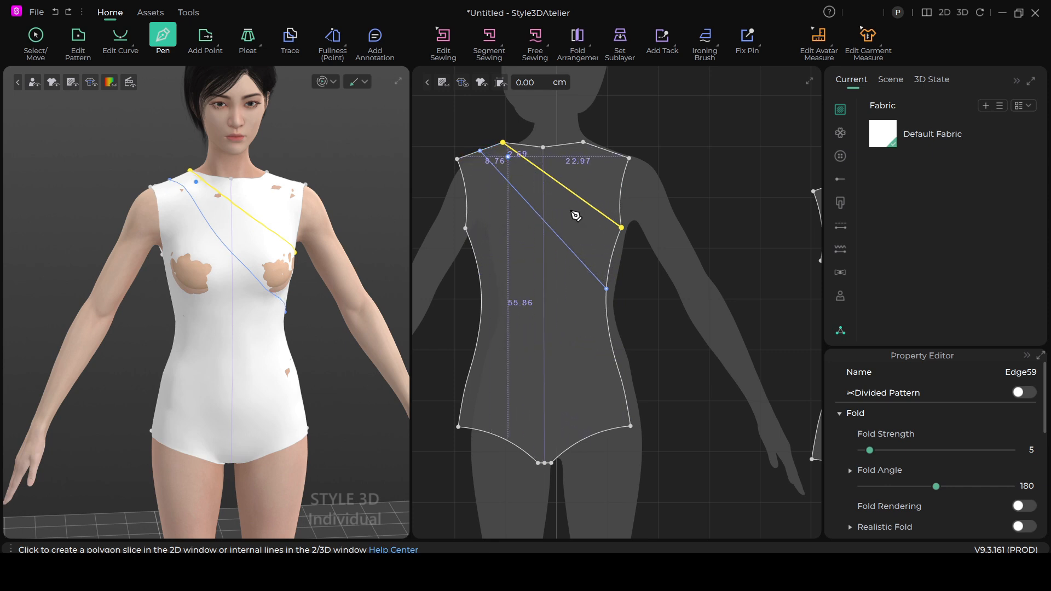
Add two curve points to the upper diagonal line and bend it into an S-curve, lower near the neck and raised near the underarm.
{"action": "left_click", "coordinate": [119, 37]}
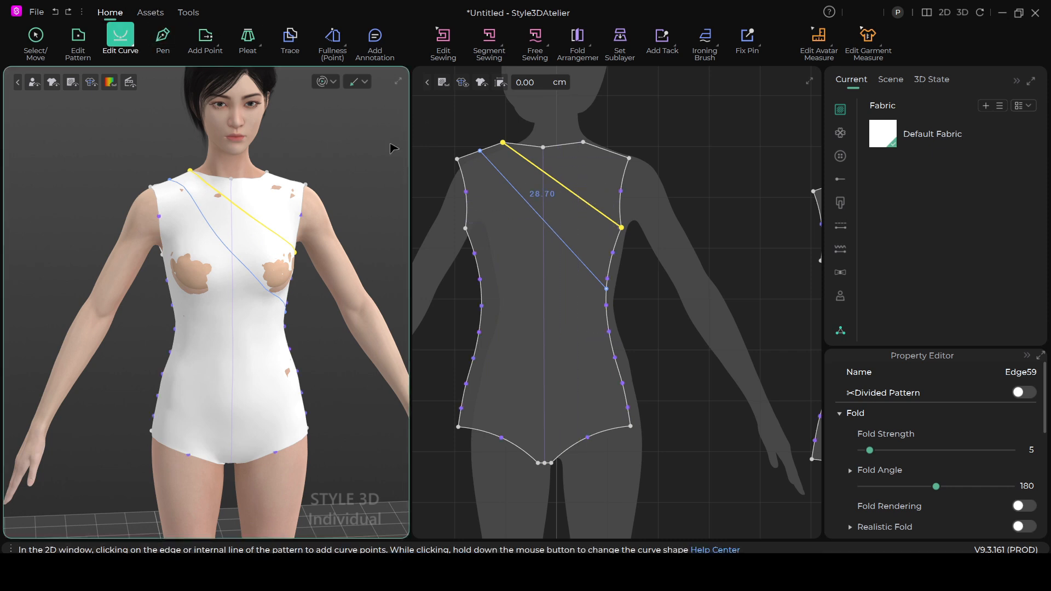
{"action": "left_click", "coordinate": [543, 172]}
{"action": "left_click", "coordinate": [588, 203]}
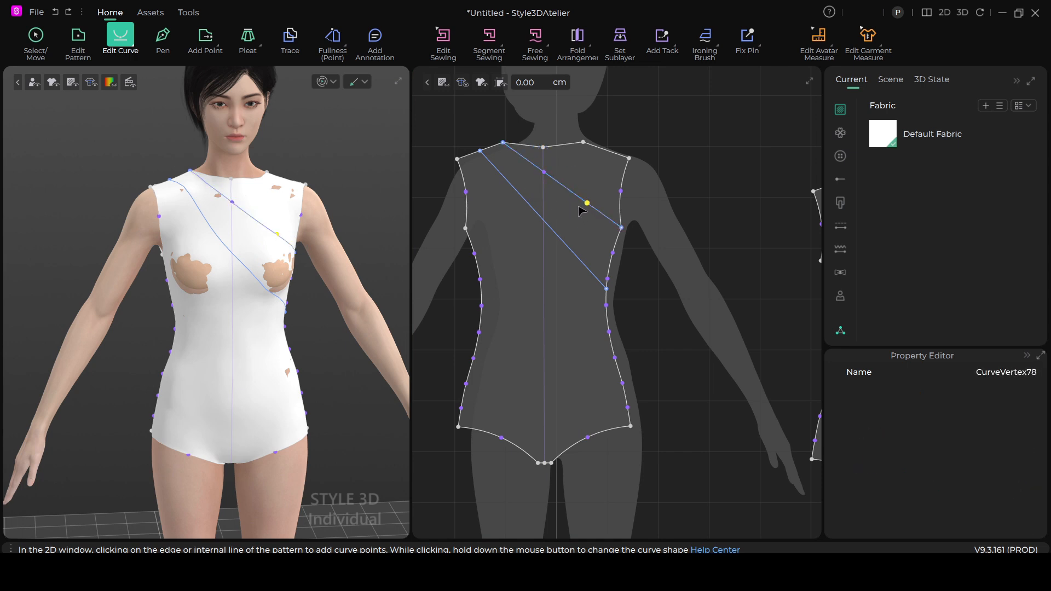
{"action": "left_click", "coordinate": [544, 172]}
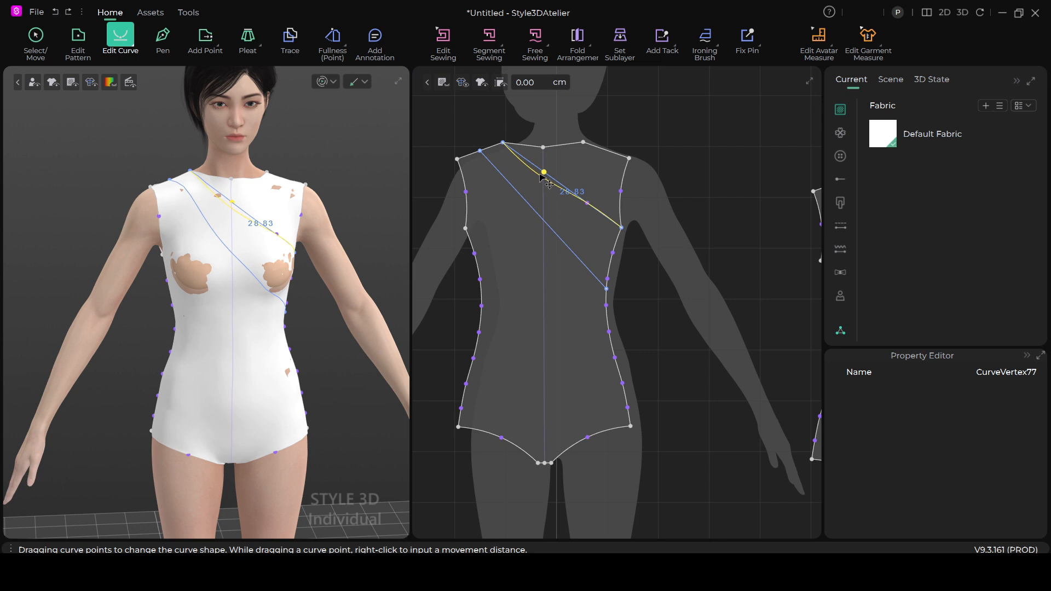
{"action": "left_click_drag", "start_coordinate": [540, 174], "coordinate": [535, 175]}
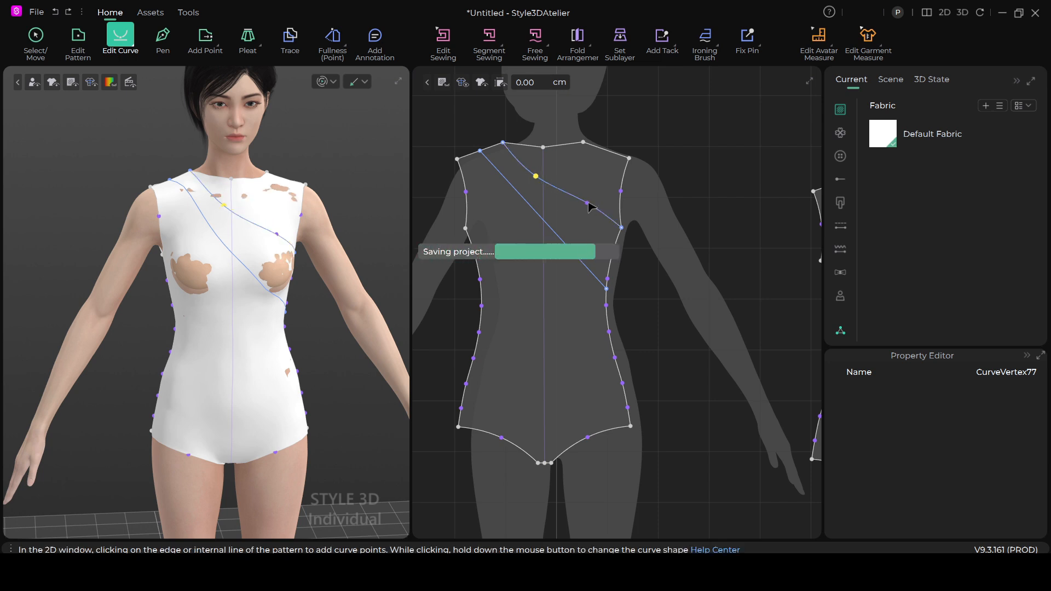
{"action": "left_click_drag", "start_coordinate": [587, 204], "coordinate": [603, 200]}
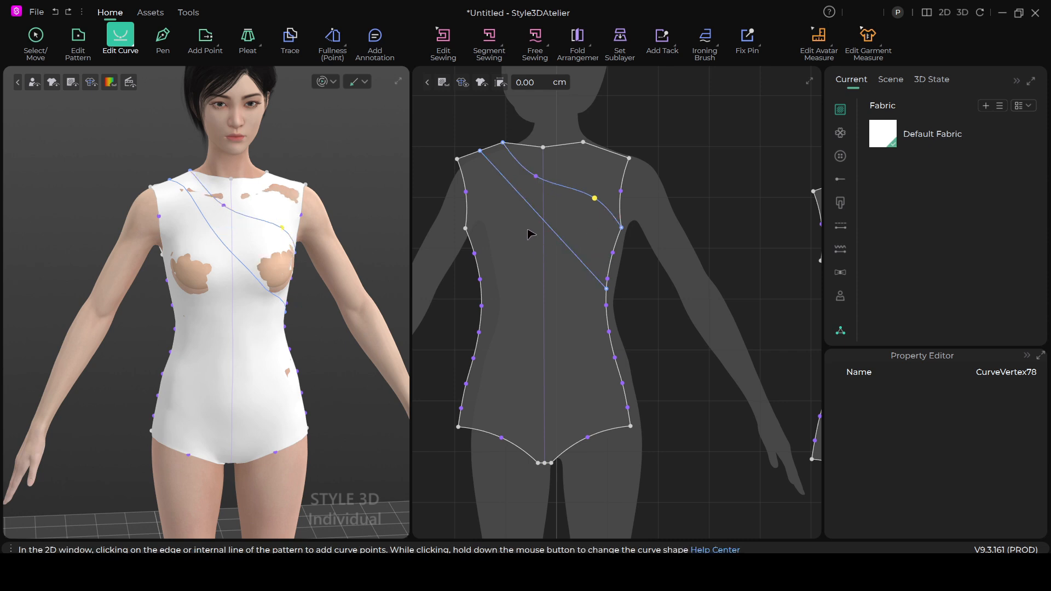
{"action": "left_click", "coordinate": [536, 179]}
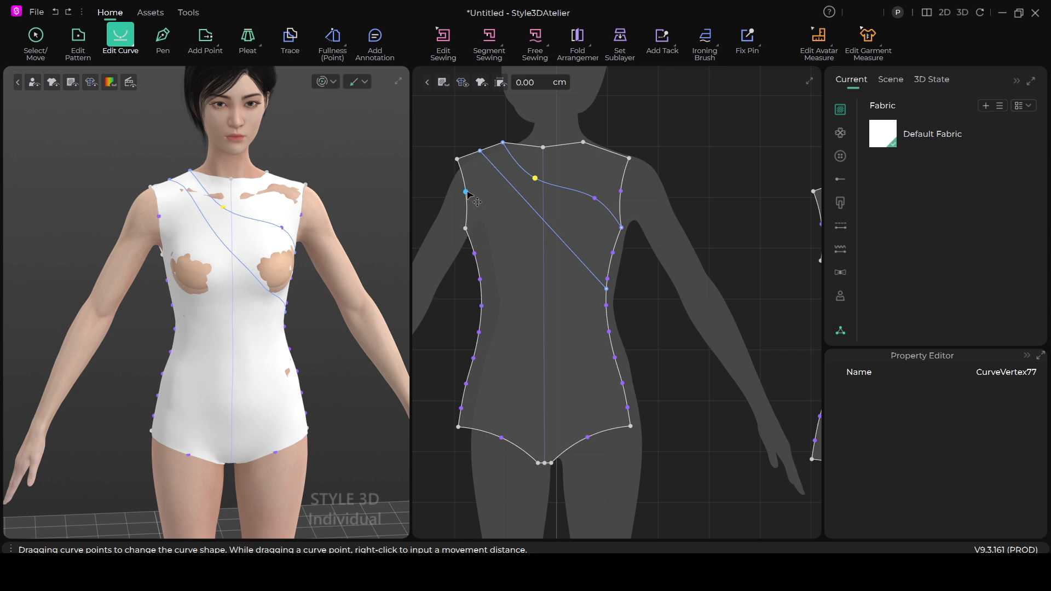
Draw a third diagonal internal line, about 48 cm long, from the avatar's right upper armhole to the left side seam below the waist.
{"action": "left_click", "coordinate": [163, 36]}
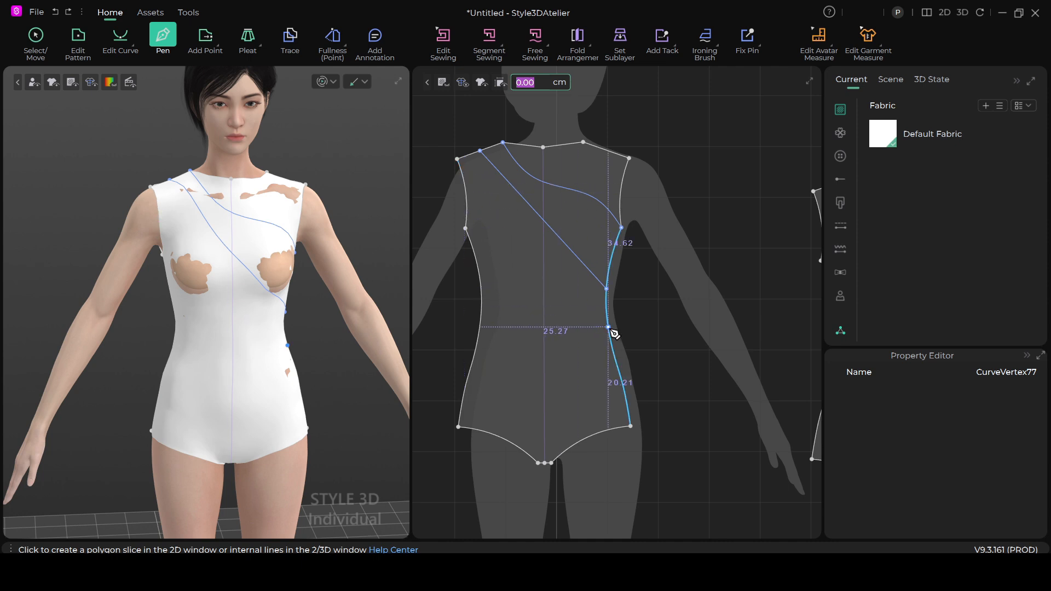
{"action": "left_click", "coordinate": [466, 183]}
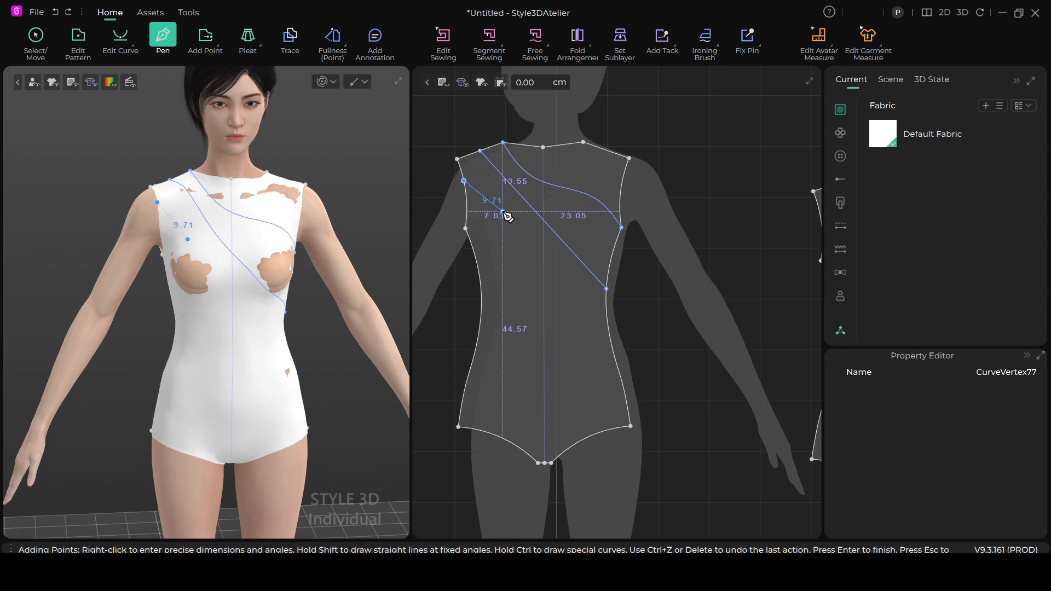
{"action": "key", "text": "Escape"}
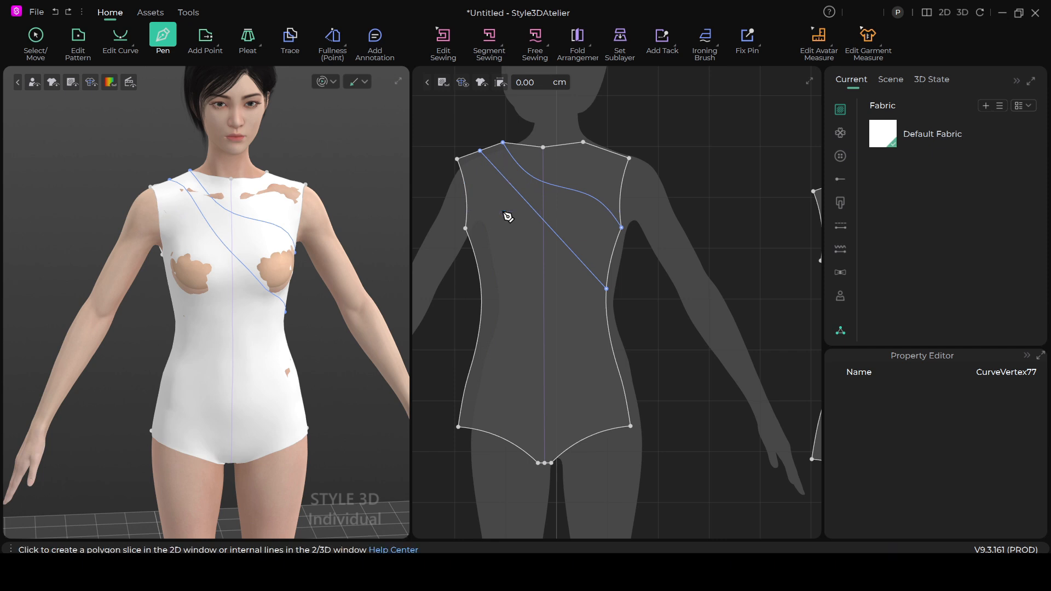
{"action": "left_click", "coordinate": [463, 175]}
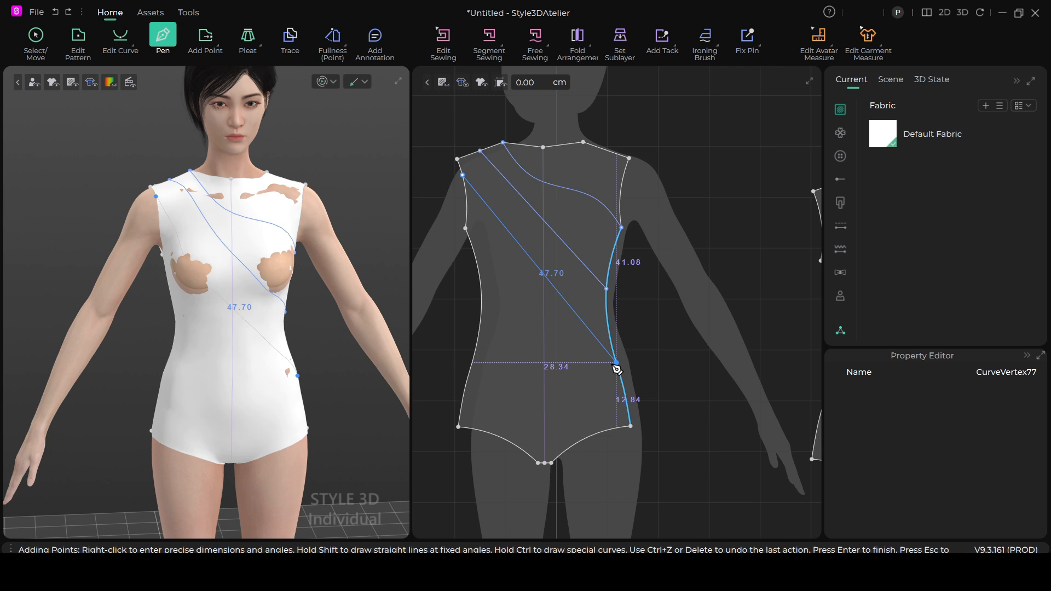
{"action": "left_click", "coordinate": [616, 364]}
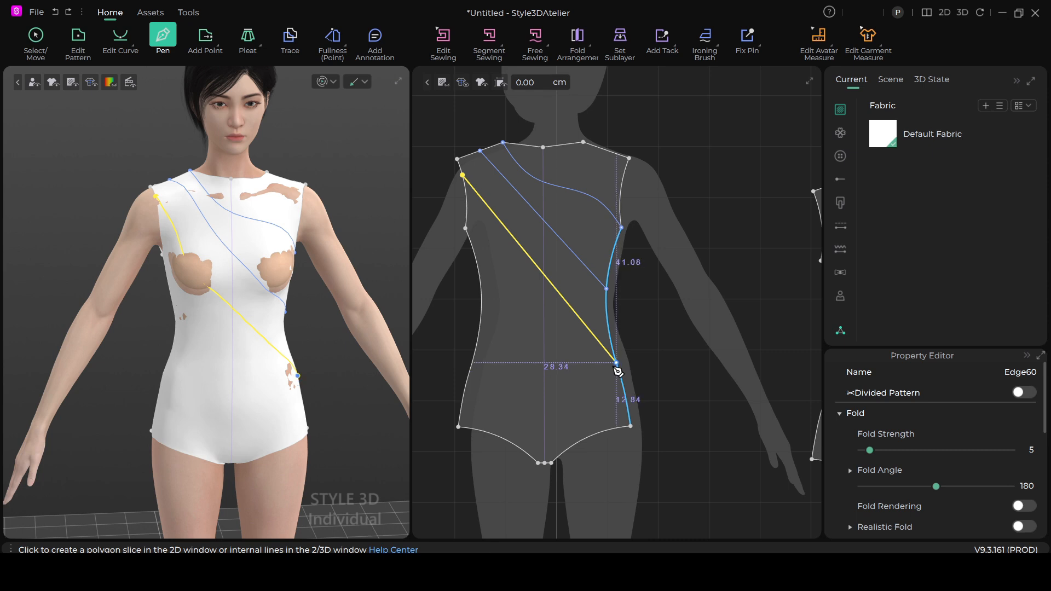
{"action": "left_click", "coordinate": [616, 364]}
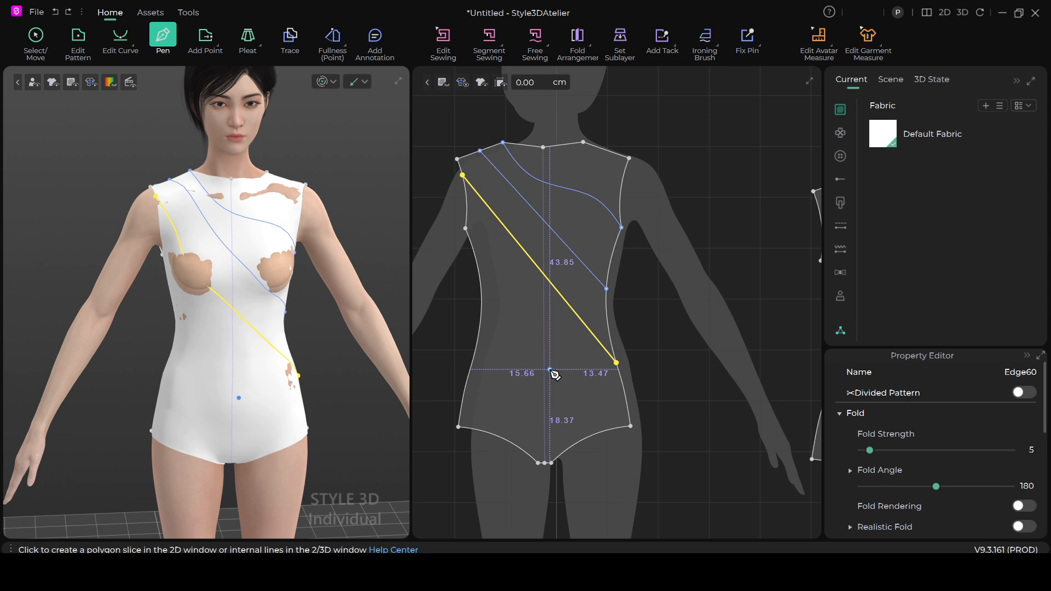
Switch to the reference swimsuit photo to examine its curved panel lines, and return to Style3D Atelier.
{"action": "key", "text": "alt+Tab"}
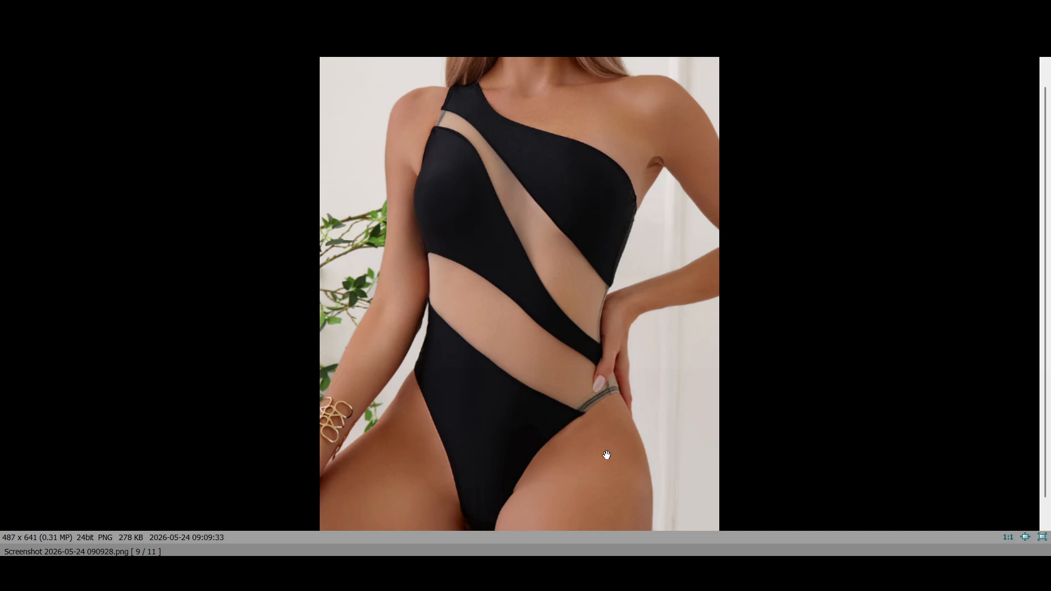
{"action": "mouse_move", "coordinate": [718, 573]}
{"action": "left_click", "coordinate": [695, 495]}
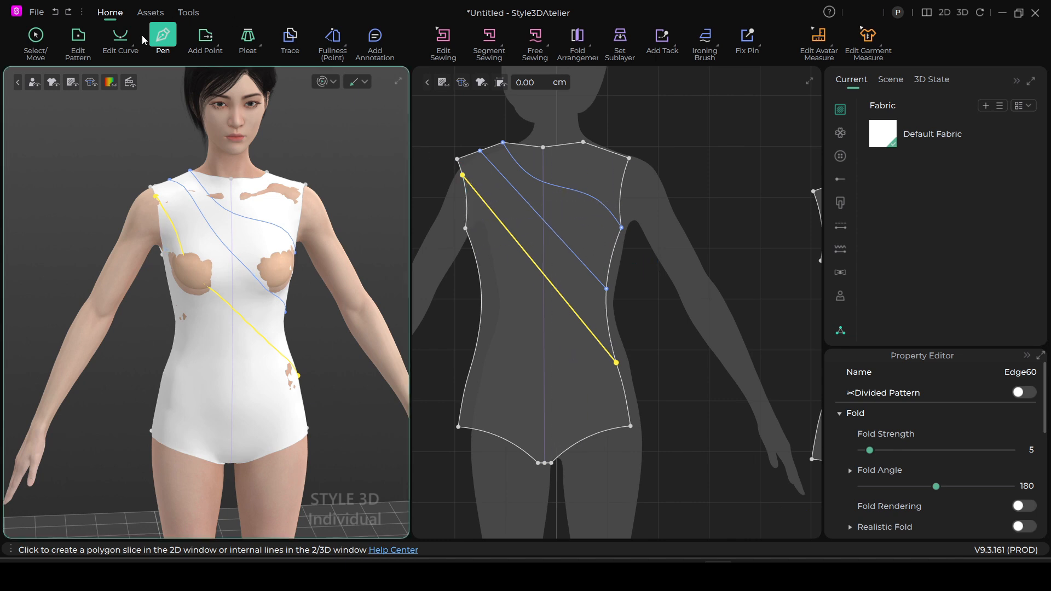
Add one curve point near each end of the third diagonal line and delete the surplus point beside the lower one.
{"action": "left_click", "coordinate": [121, 39]}
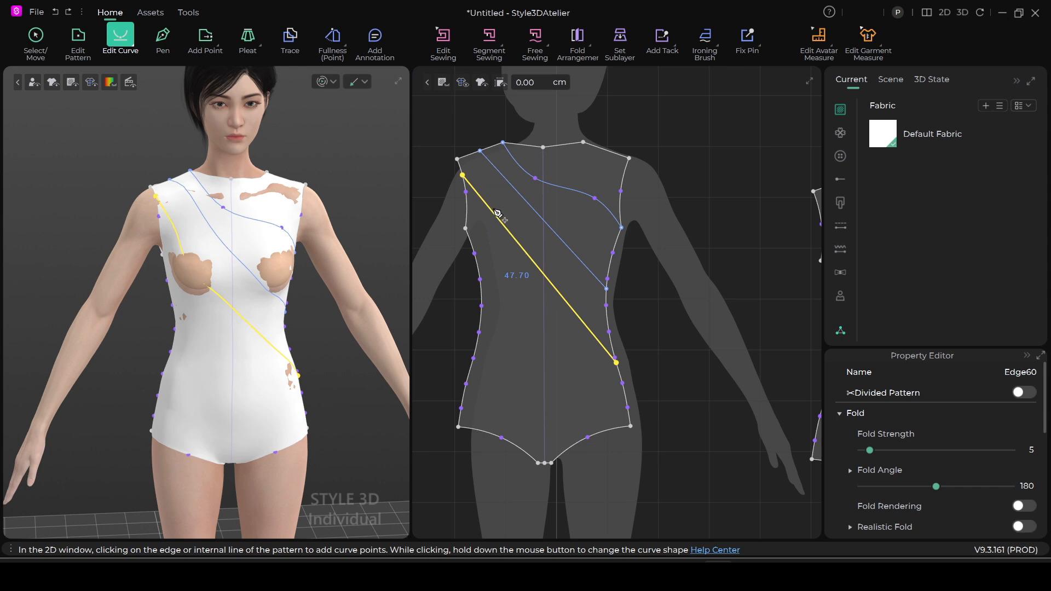
{"action": "left_click_drag", "start_coordinate": [497, 216], "coordinate": [497, 206]}
{"action": "left_click", "coordinate": [566, 283]}
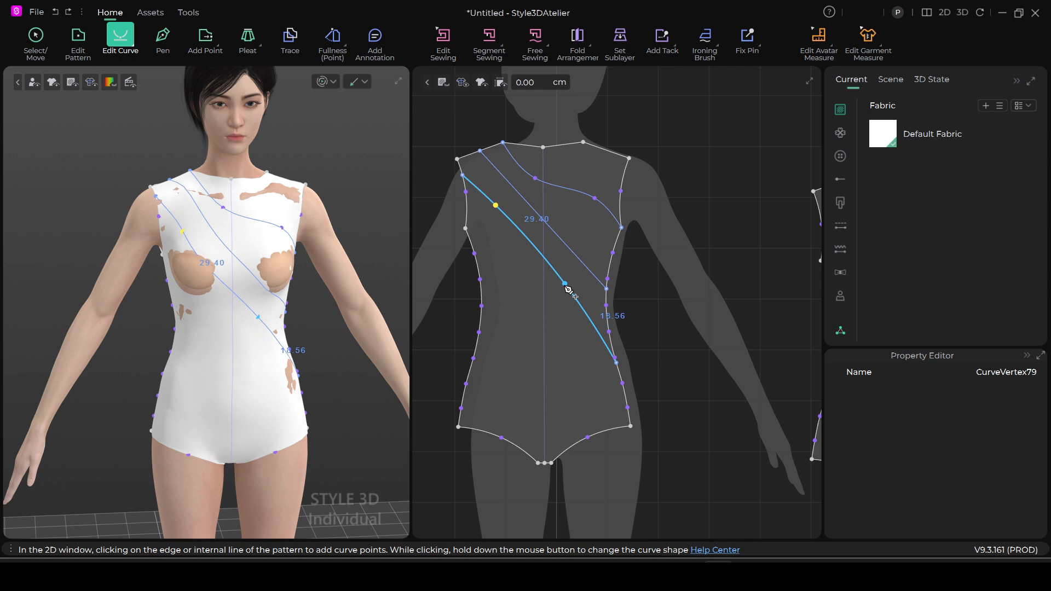
{"action": "left_click", "coordinate": [567, 286]}
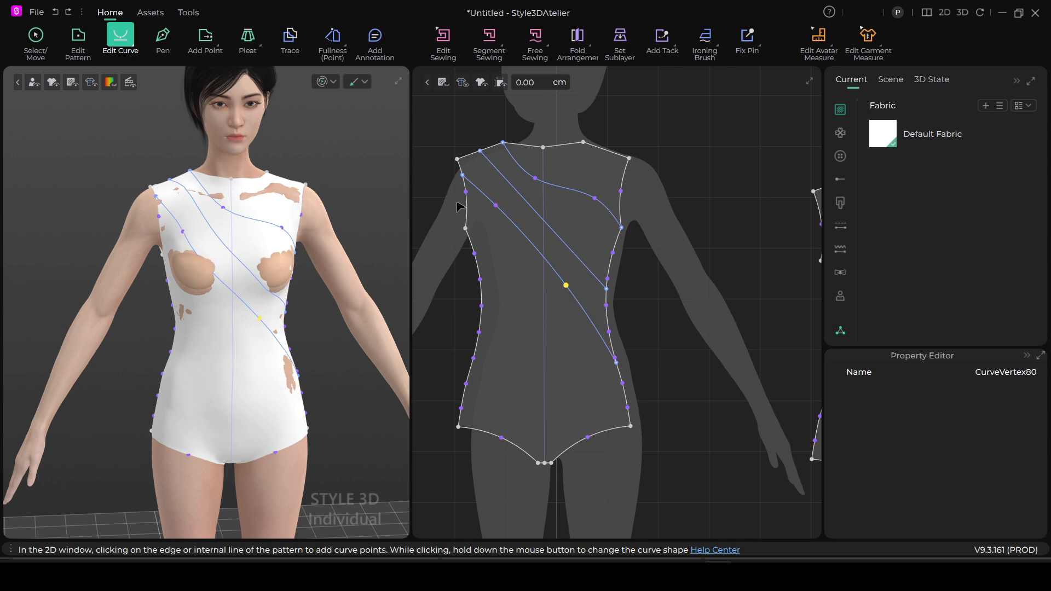
{"action": "mouse_move", "coordinate": [567, 286]}
{"action": "left_mouse_down"}
{"action": "mouse_move", "coordinate": [567, 298]}
{"action": "mouse_move", "coordinate": [567, 286]}
{"action": "left_mouse_up"}
{"action": "left_click", "coordinate": [567, 287]}
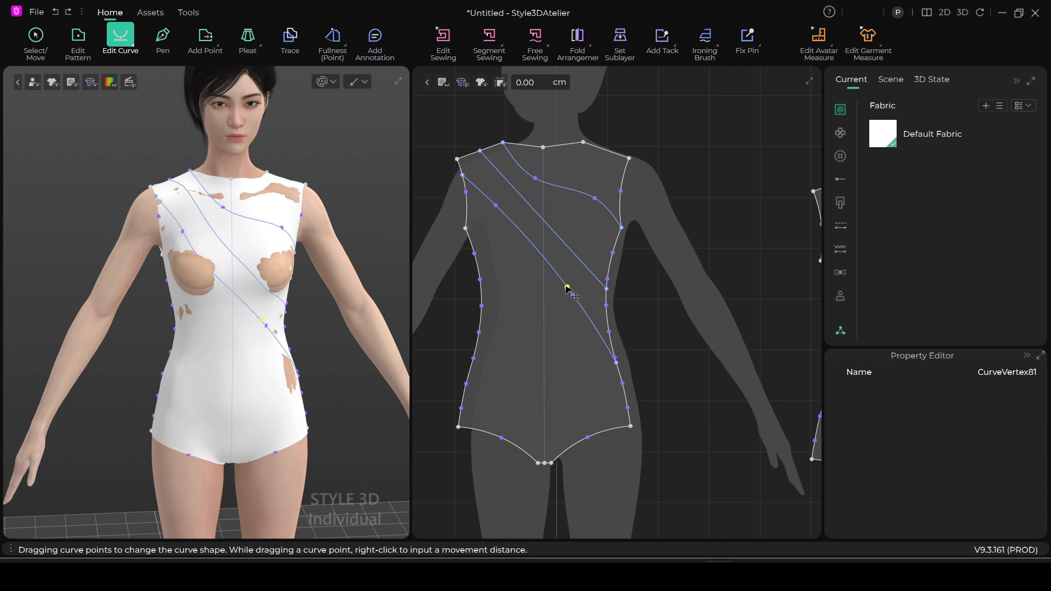
{"action": "right_click", "coordinate": [567, 288]}
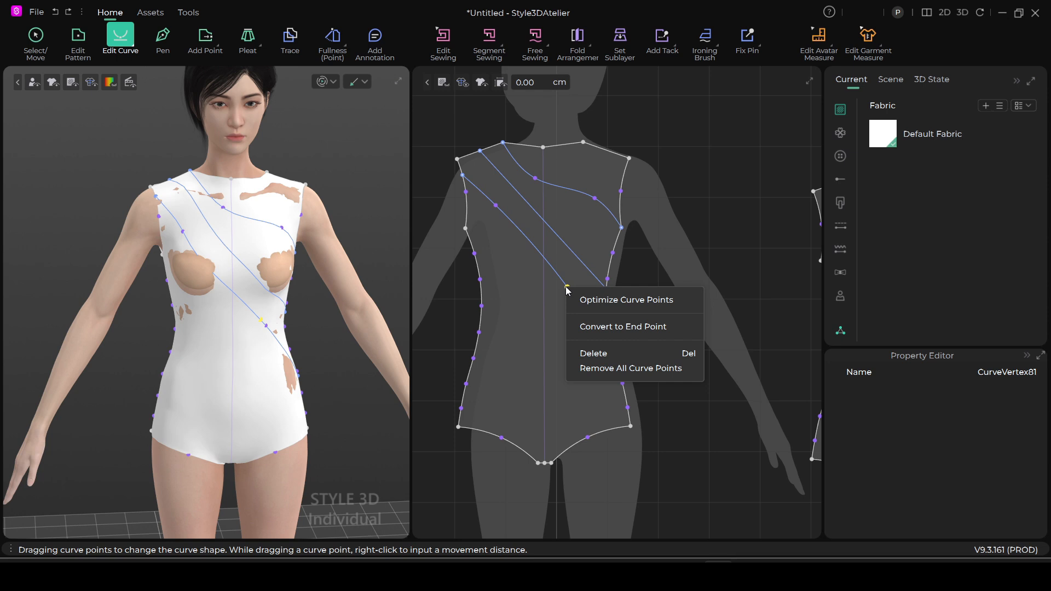
{"action": "key", "text": "Delete"}
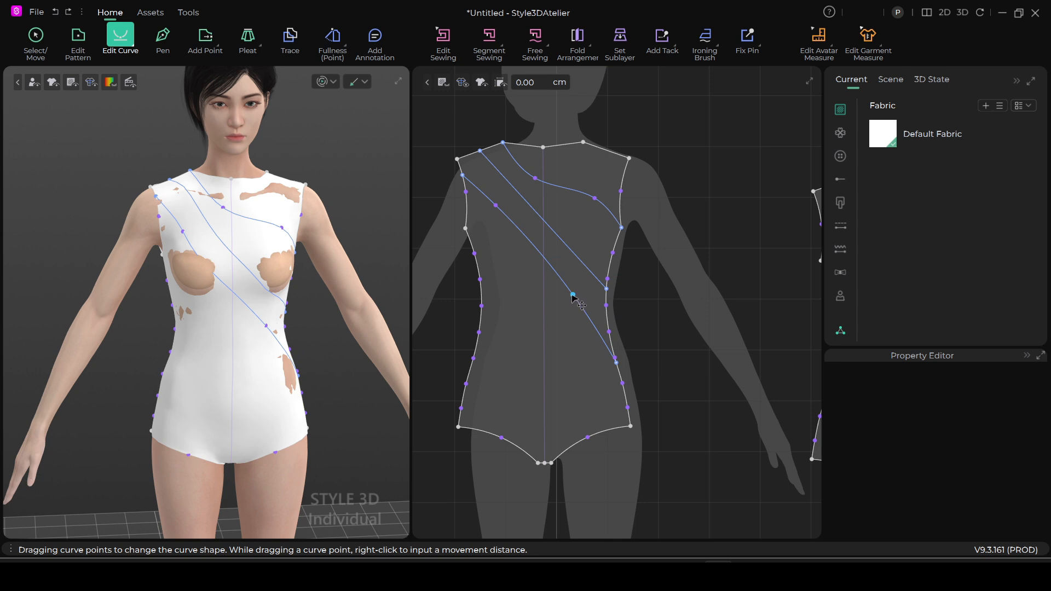
Bend the third diagonal line into an S-curve, raising its upper curve point near the armhole and lowering its lower point near the waist.
{"action": "left_click", "coordinate": [572, 295]}
{"action": "left_click_drag", "start_coordinate": [572, 295], "coordinate": [570, 307]}
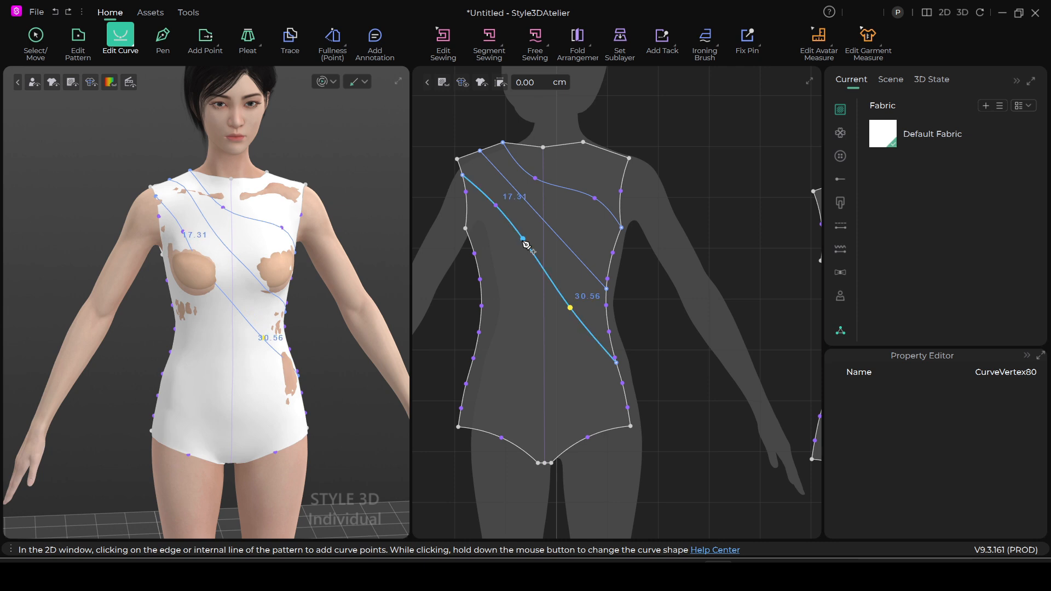
{"action": "left_click", "coordinate": [496, 205]}
{"action": "left_click_drag", "start_coordinate": [499, 206], "coordinate": [502, 198]}
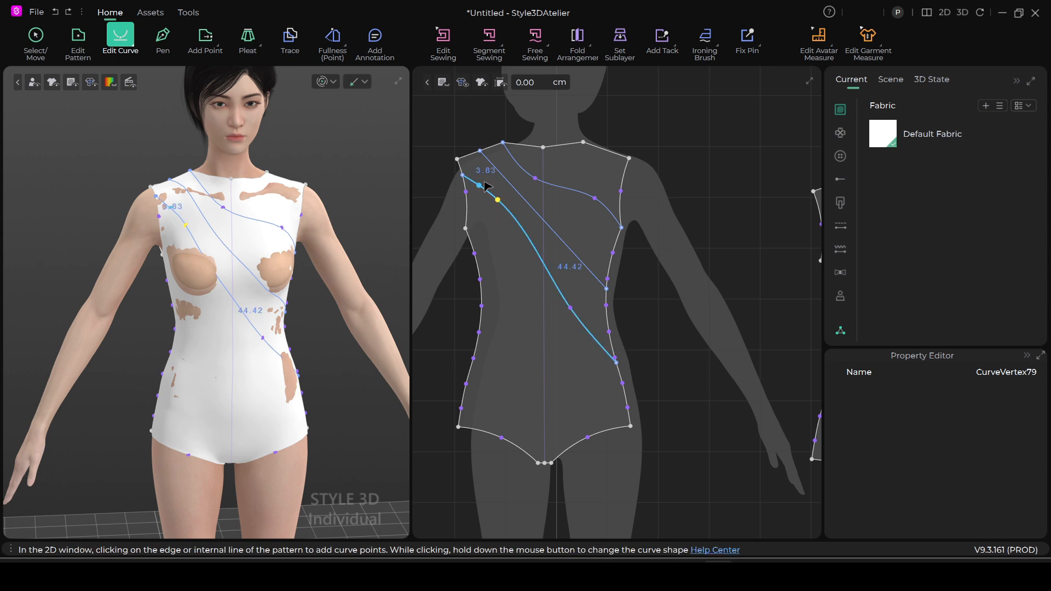
{"action": "left_click_drag", "start_coordinate": [500, 201], "coordinate": [502, 193]}
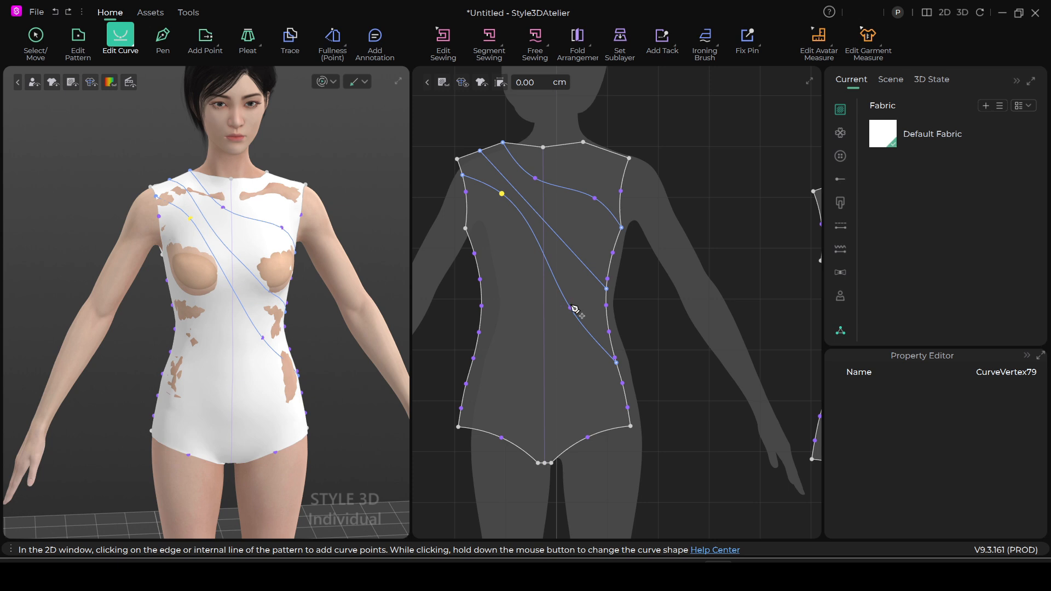
{"action": "left_click_drag", "start_coordinate": [570, 309], "coordinate": [567, 312]}
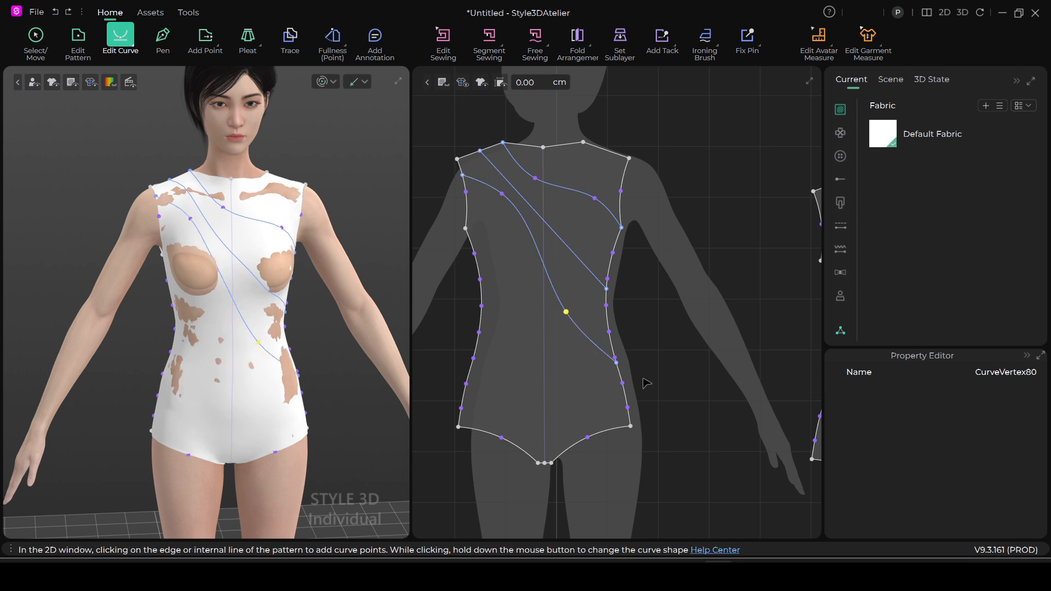
Draw a fourth internal line from below the avatar's right armhole to the left hip side and bend it into an S-curve about 39 cm long.
{"action": "left_click", "coordinate": [162, 38]}
{"action": "left_click", "coordinate": [475, 258]}
{"action": "double_click", "coordinate": [623, 385]}
{"action": "left_click", "coordinate": [120, 37]}
{"action": "left_click", "coordinate": [574, 343]}
{"action": "left_click_drag", "start_coordinate": [507, 284], "coordinate": [511, 276]}
{"action": "left_click_drag", "start_coordinate": [574, 343], "coordinate": [572, 345]}
Draw a fifth internal line from the avatar's right waist to the left leg opening and curve it slightly, about 34 cm long.
{"action": "key", "text": "g"}
{"action": "left_click", "coordinate": [481, 307]}
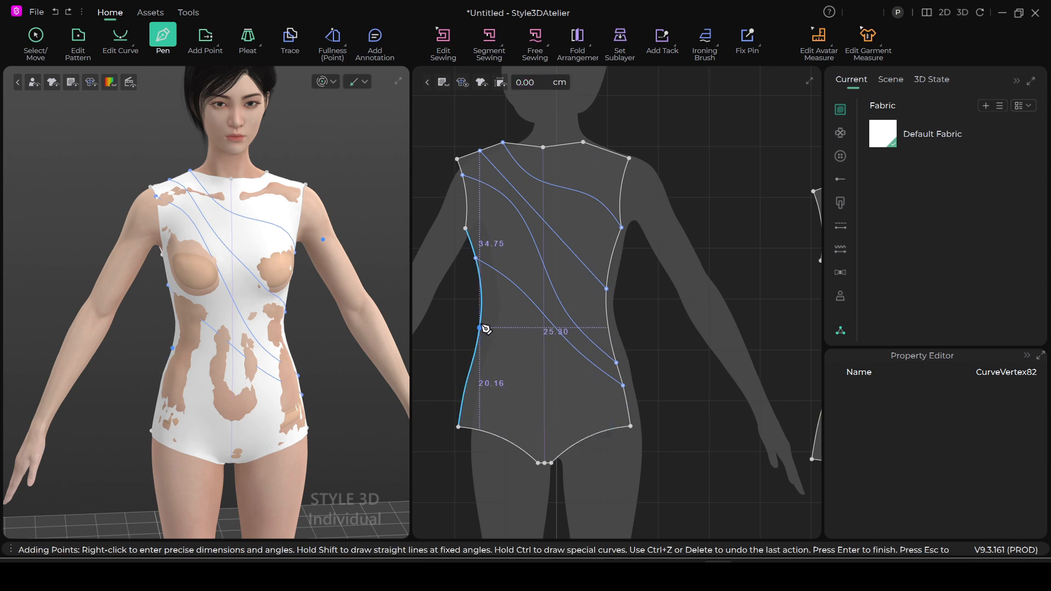
{"action": "double_click", "coordinate": [601, 432]}
{"action": "key", "text": "v"}
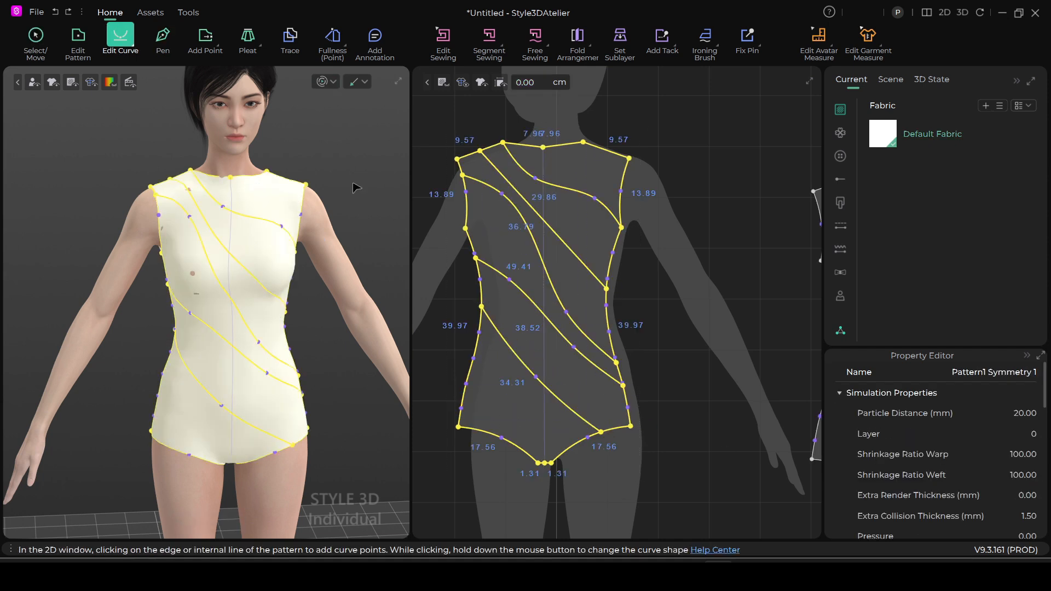
Cut the front panel along its five internal lines into sewn pieces and delete the top piece over the avatar's left shoulder.
{"action": "key", "text": "z"}
{"action": "left_click", "coordinate": [572, 253]}
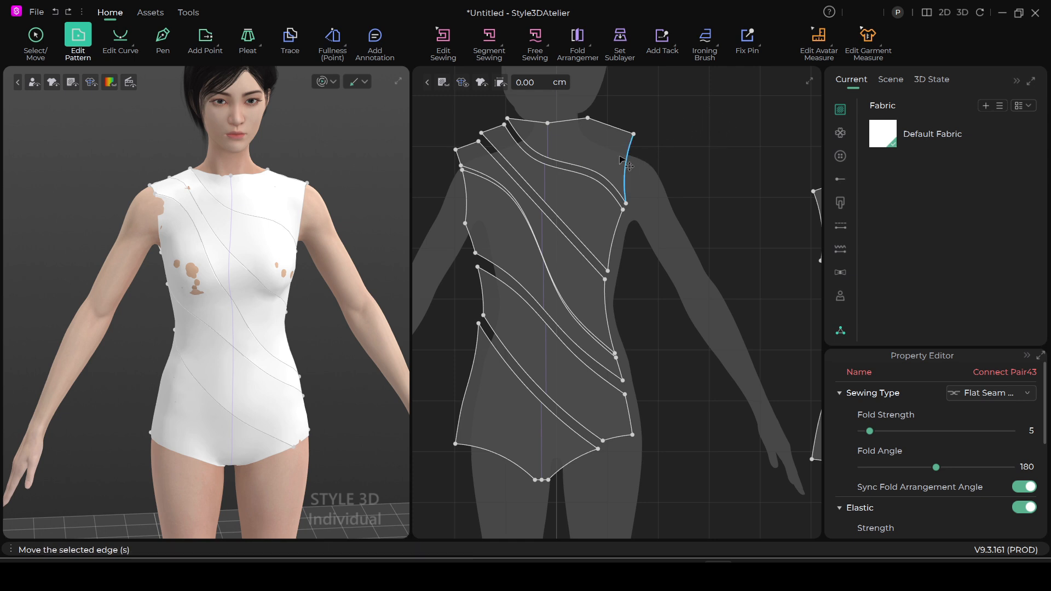
{"action": "left_click", "coordinate": [30, 49]}
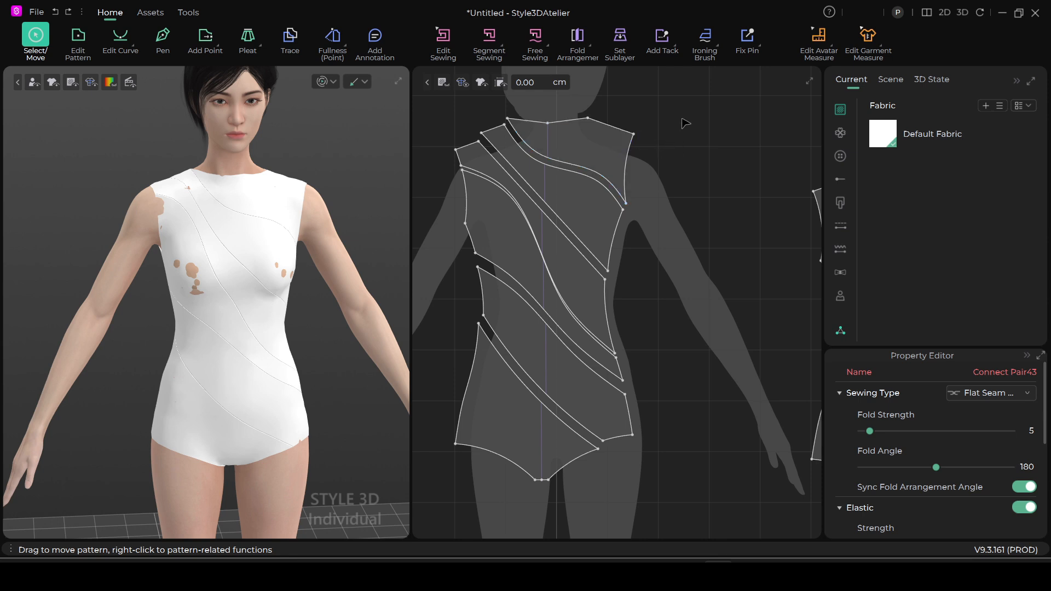
{"action": "left_click", "coordinate": [607, 147]}
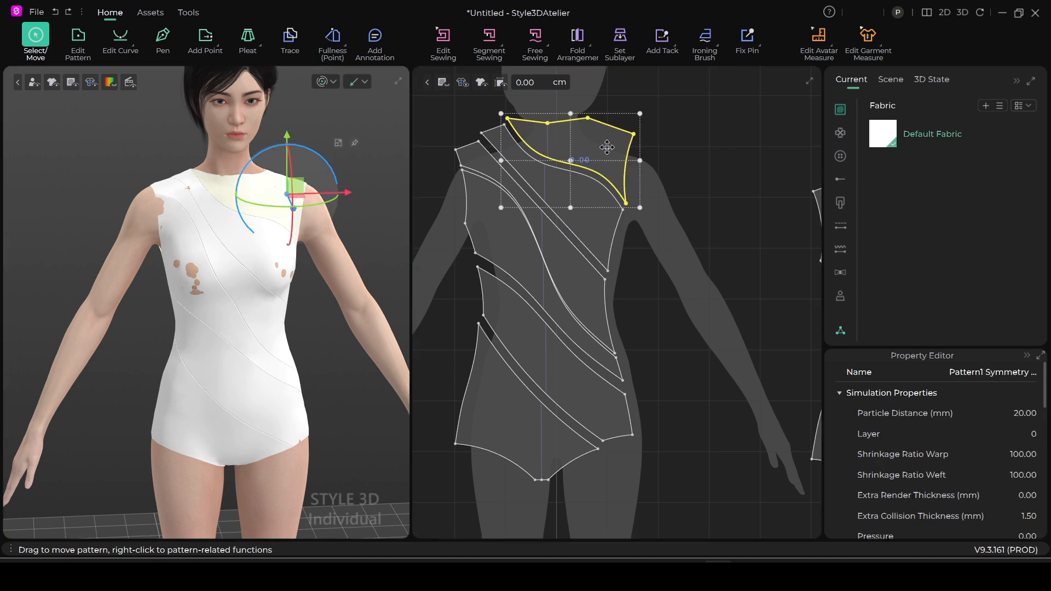
{"action": "key", "text": "Delete"}
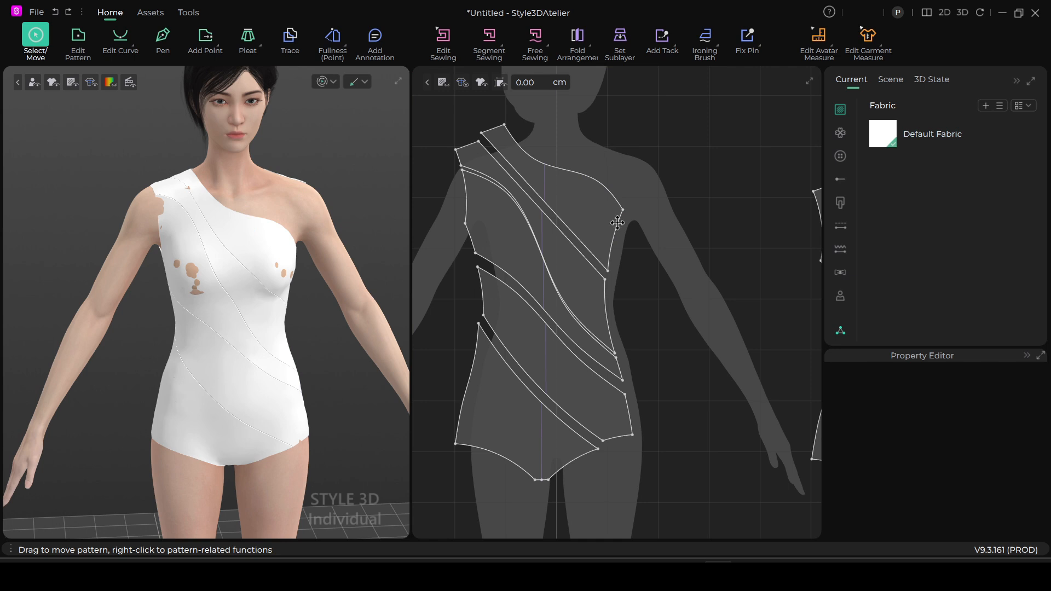
Examine the separated front pieces alongside the uncut back panel in the 2D pattern layout.
{"action": "scroll", "coordinate": [662, 288], "scroll_direction": "up", "scroll_amount": 3}
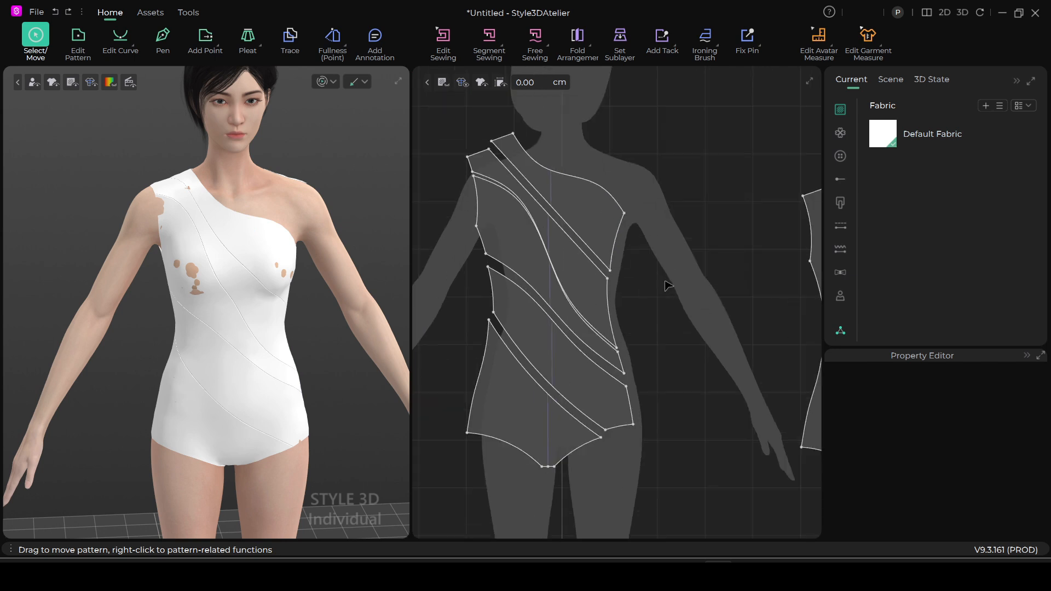
{"action": "scroll", "coordinate": [668, 285], "scroll_direction": "down", "scroll_amount": 2}
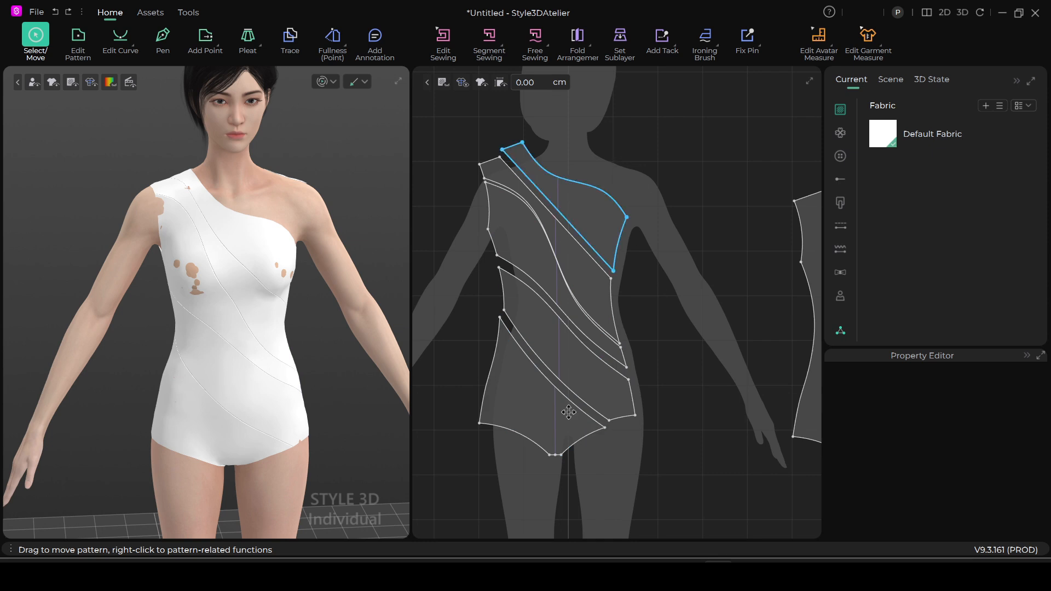
{"action": "scroll", "coordinate": [625, 336], "scroll_direction": "down", "scroll_amount": 4}
{"action": "scroll", "coordinate": [662, 391], "scroll_direction": "up", "scroll_amount": 3}
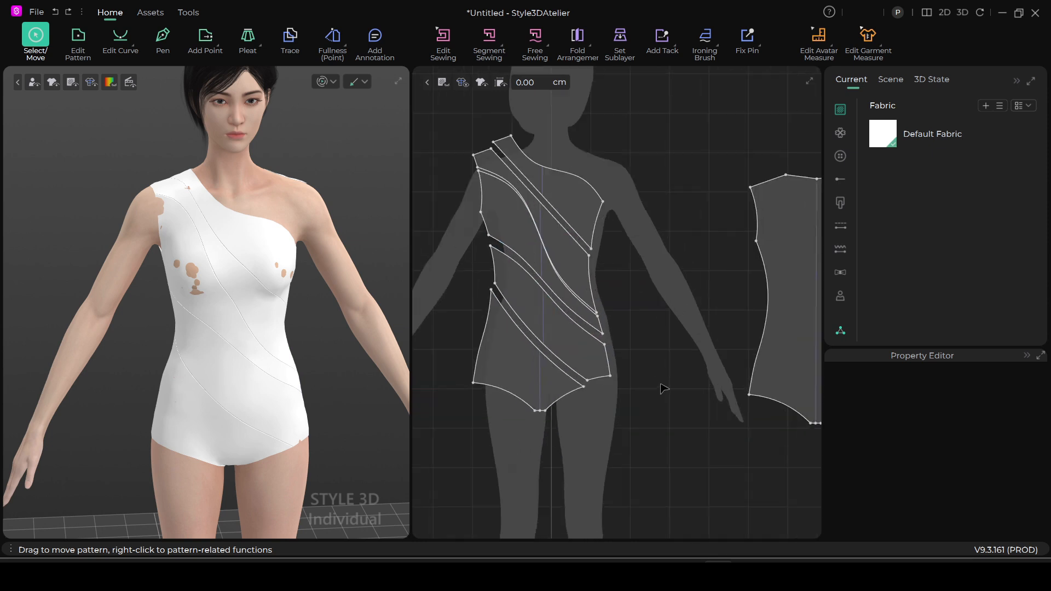
{"action": "scroll", "coordinate": [664, 388], "scroll_direction": "down", "scroll_amount": 3}
{"action": "scroll", "coordinate": [646, 278], "scroll_direction": "up", "scroll_amount": 3}
{"action": "scroll", "coordinate": [651, 303], "scroll_direction": "down", "scroll_amount": 3}
{"action": "middle_click_drag", "start_coordinate": [651, 305], "coordinate": [707, 292]}
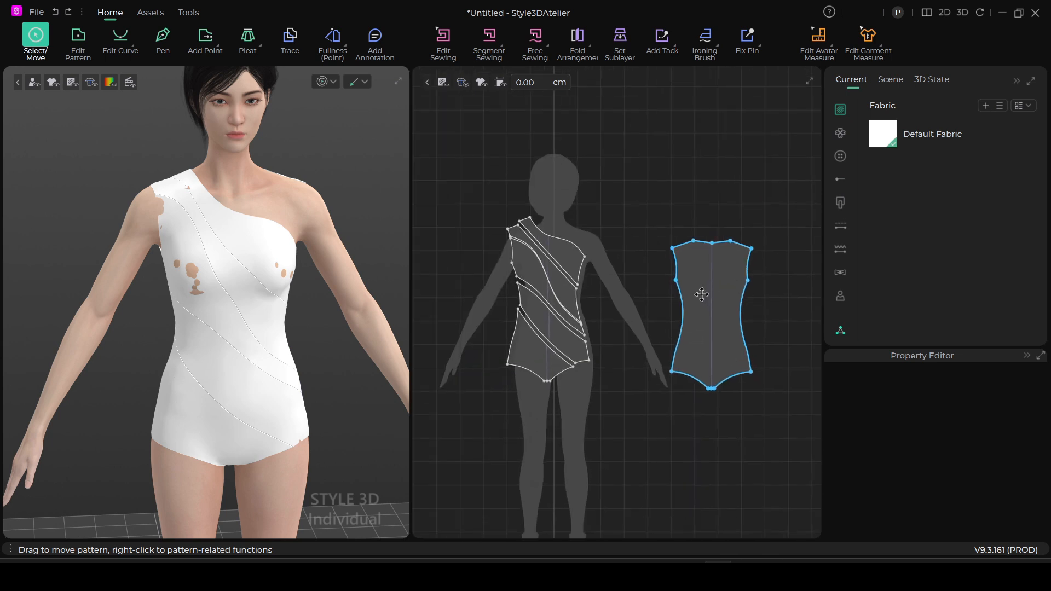
{"action": "scroll", "coordinate": [702, 294], "scroll_direction": "up", "scroll_amount": 2}
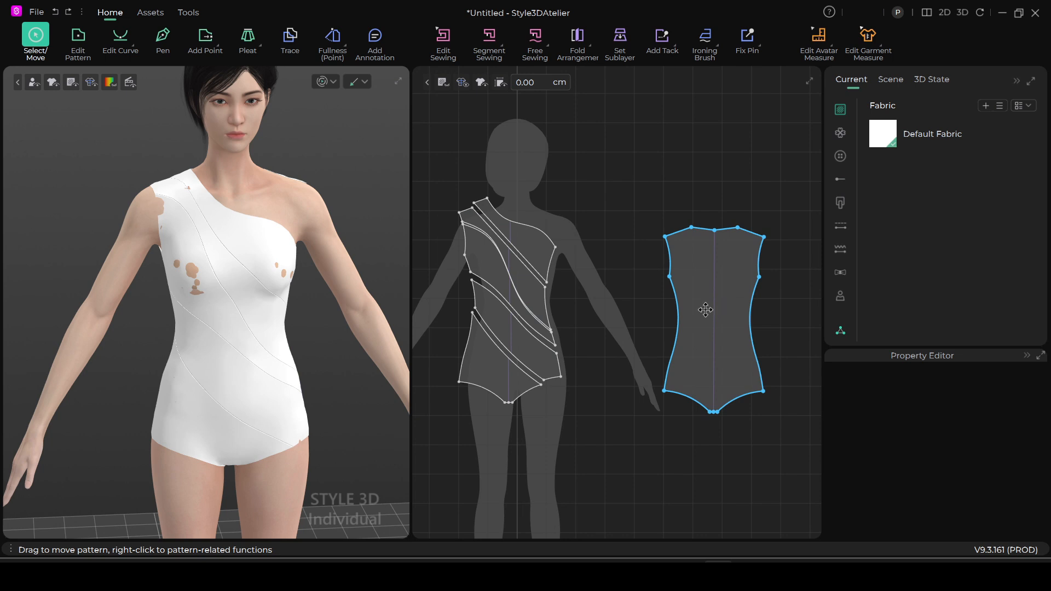
{"action": "scroll", "coordinate": [648, 382], "scroll_direction": "up", "scroll_amount": 2}
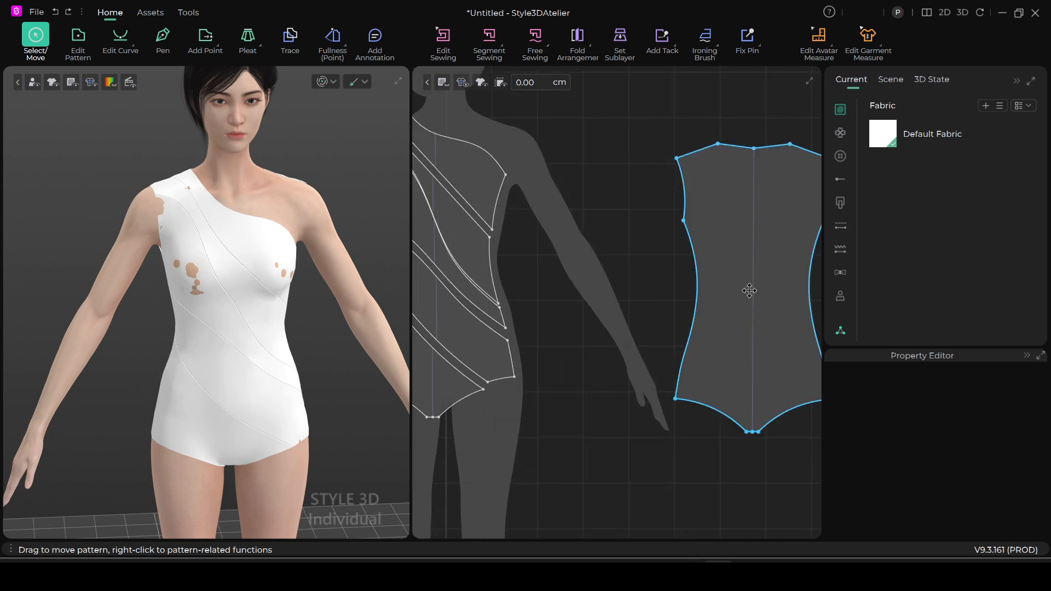
{"action": "scroll", "coordinate": [699, 322], "scroll_direction": "down", "scroll_amount": 1}
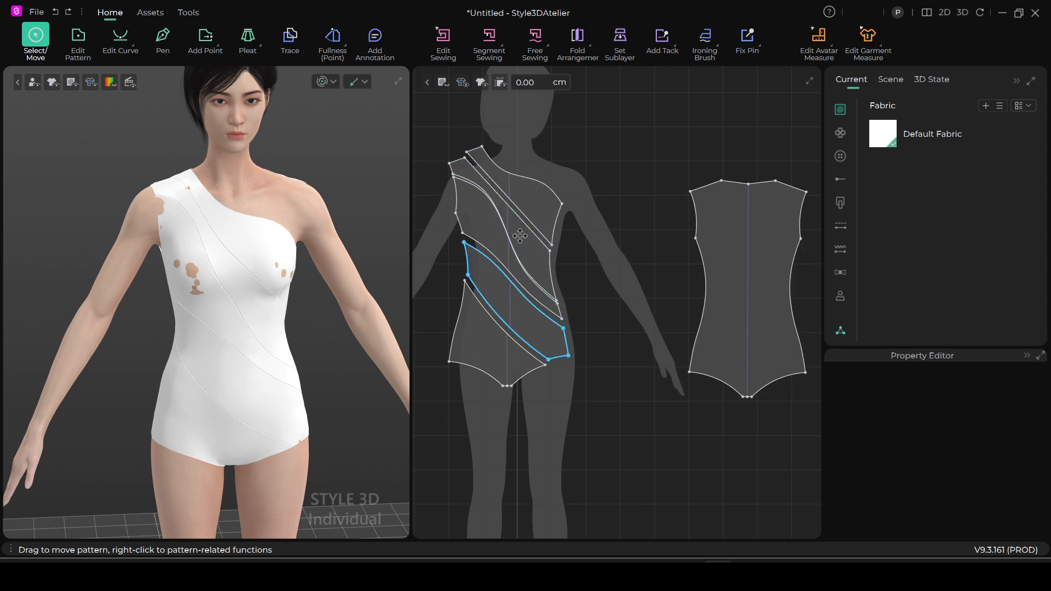
{"action": "scroll", "coordinate": [352, 347], "scroll_direction": "down", "scroll_amount": 3}
Inspect the bodysuit's back, the avatar's left shoulder area and the sewing lines between the front and back pieces.
{"action": "right_click_drag", "start_coordinate": [363, 357], "coordinate": [270, 363]}
{"action": "right_click_drag", "start_coordinate": [305, 258], "coordinate": [136, 282]}
{"action": "scroll", "coordinate": [345, 265], "scroll_direction": "up", "scroll_amount": 3}
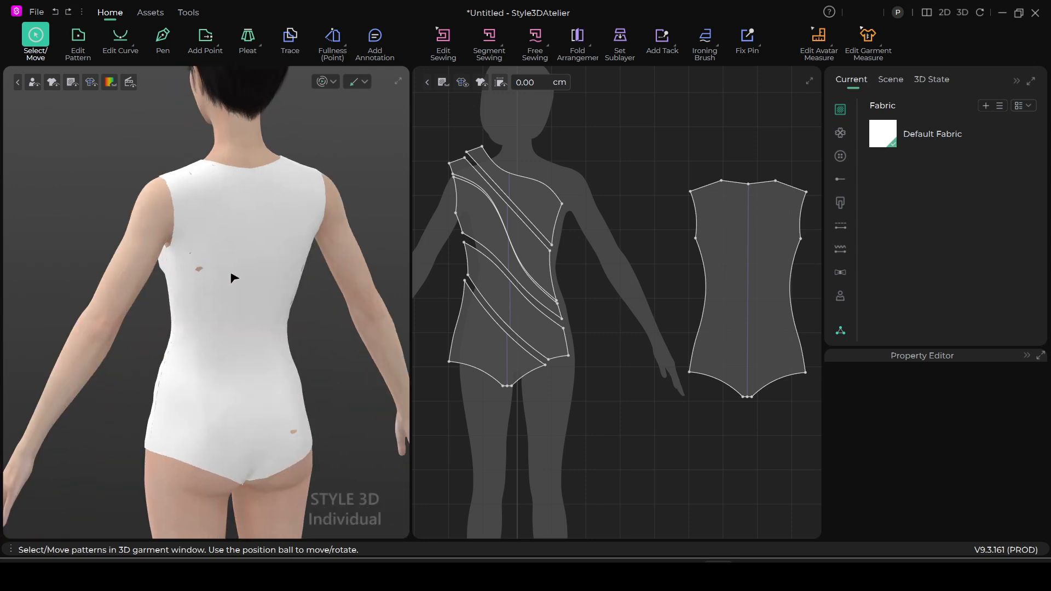
{"action": "scroll", "coordinate": [252, 301], "scroll_direction": "up", "scroll_amount": 3}
{"action": "right_click_drag", "start_coordinate": [273, 324], "coordinate": [392, 347]}
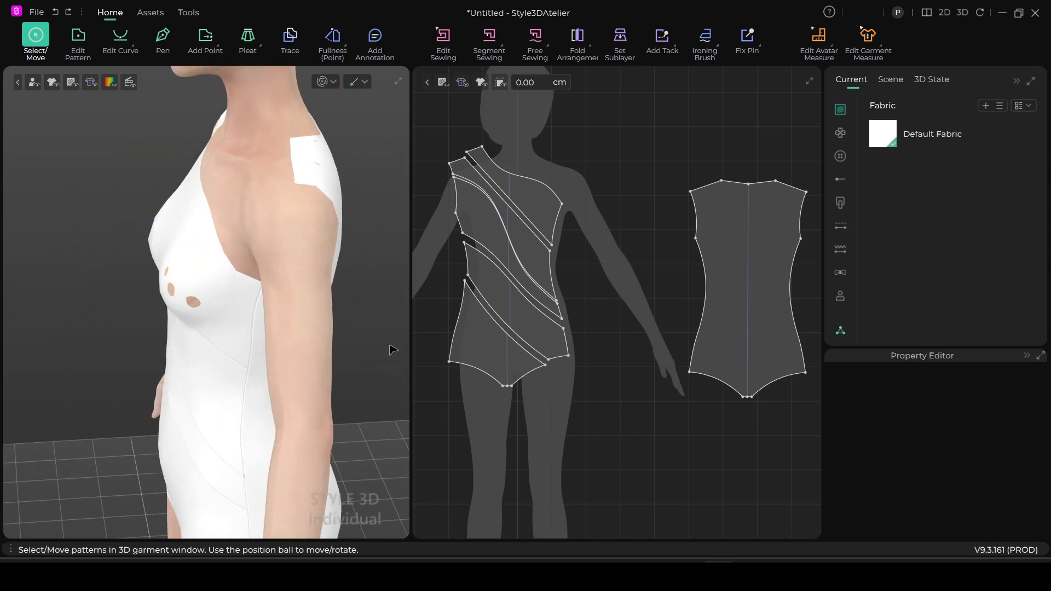
{"action": "scroll", "coordinate": [305, 245], "scroll_direction": "up", "scroll_amount": 2}
{"action": "right_click_drag", "start_coordinate": [305, 244], "coordinate": [256, 302]}
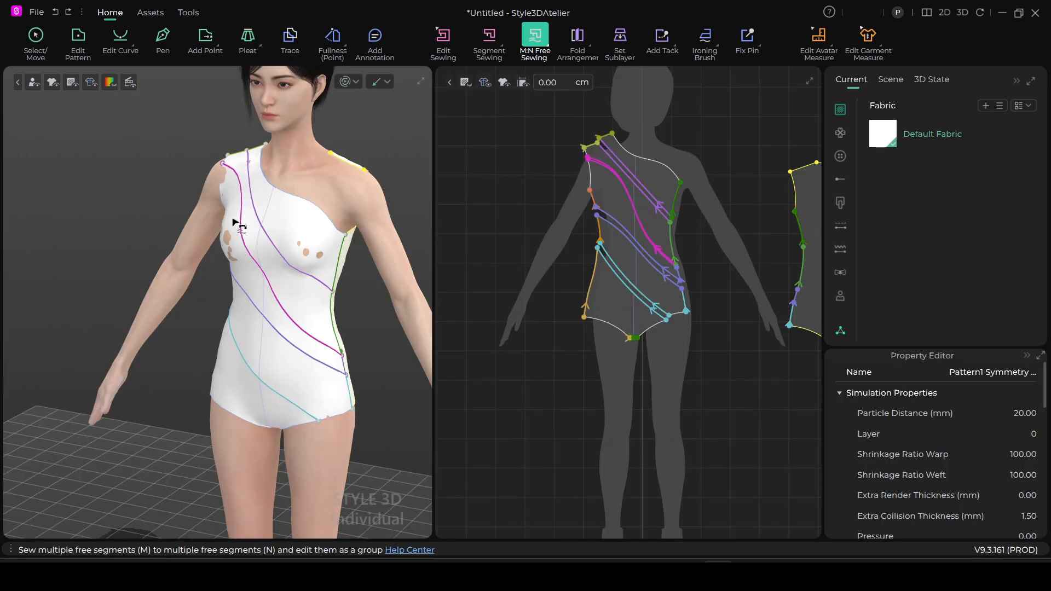
{"action": "scroll", "coordinate": [234, 228], "scroll_direction": "down", "scroll_amount": 2}
{"action": "scroll", "coordinate": [745, 341], "scroll_direction": "down", "scroll_amount": 4}
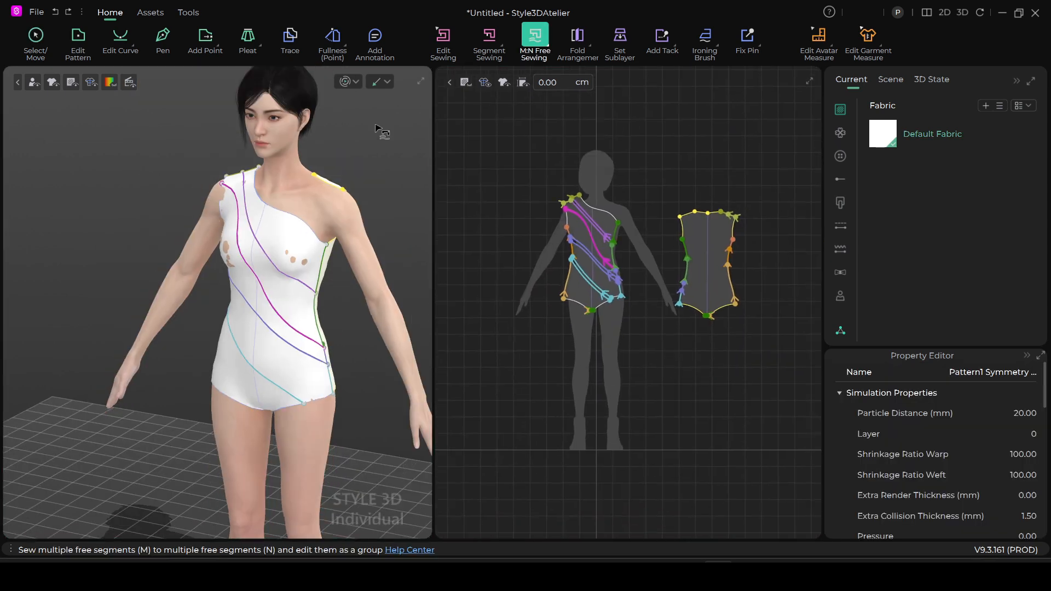
Replace the uncut back panel with a symmetric copy with seam of all the front pieces, placed beside them in the pattern layout.
{"action": "left_click", "coordinate": [34, 36]}
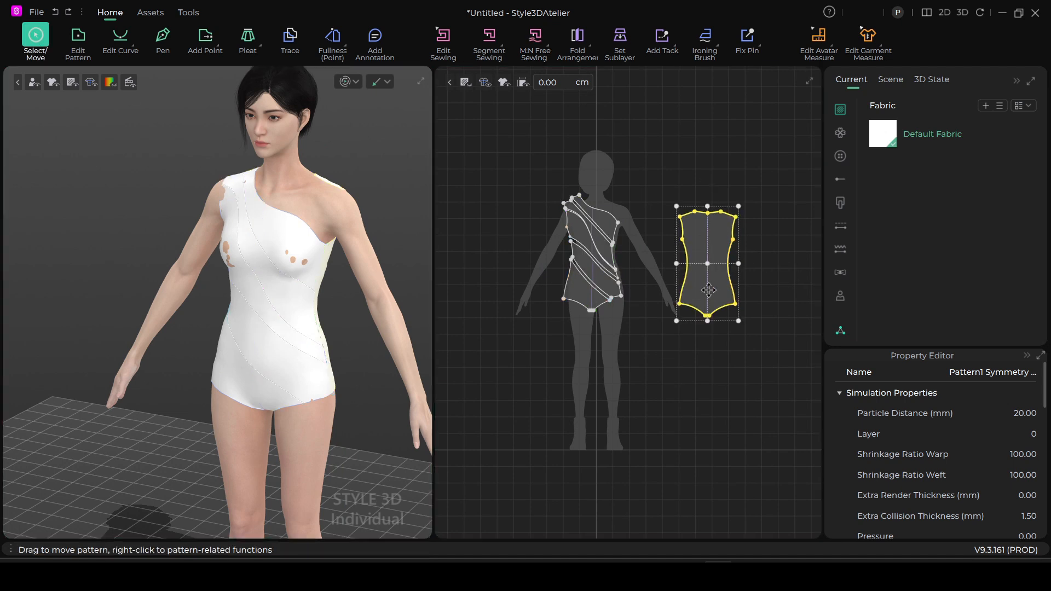
{"action": "key", "text": "Delete"}
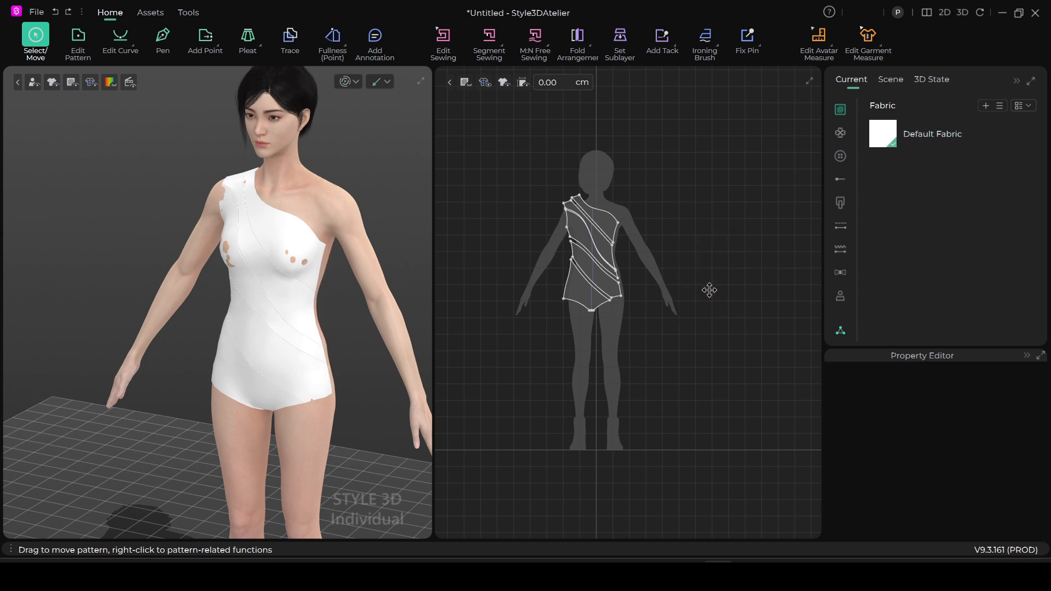
{"action": "scroll", "coordinate": [681, 315], "scroll_direction": "up", "scroll_amount": 2}
{"action": "right_click_drag", "start_coordinate": [691, 297], "coordinate": [722, 327]}
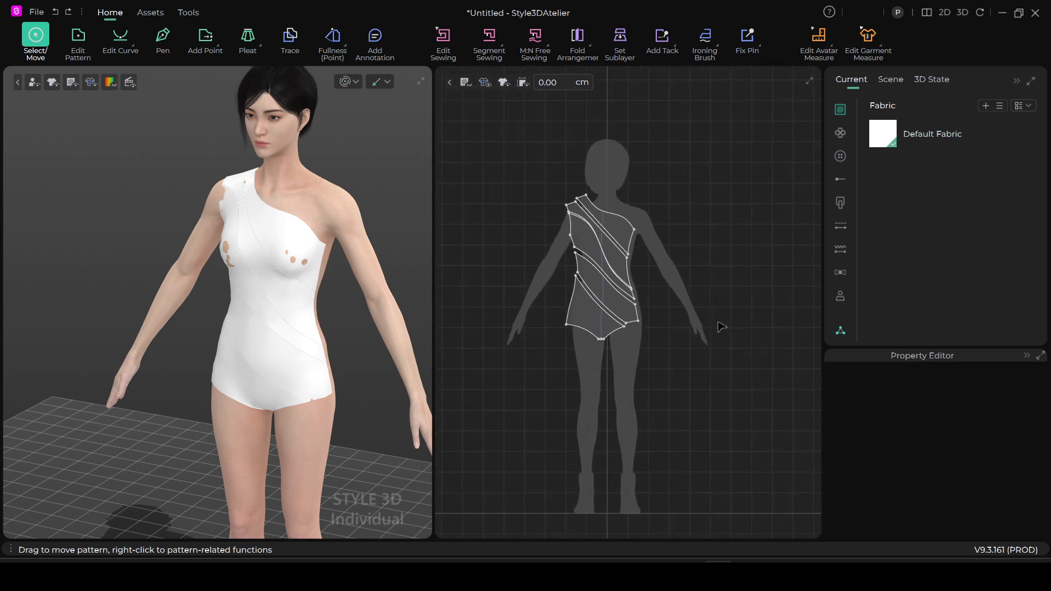
{"action": "left_click_drag", "start_coordinate": [516, 186], "coordinate": [643, 362]}
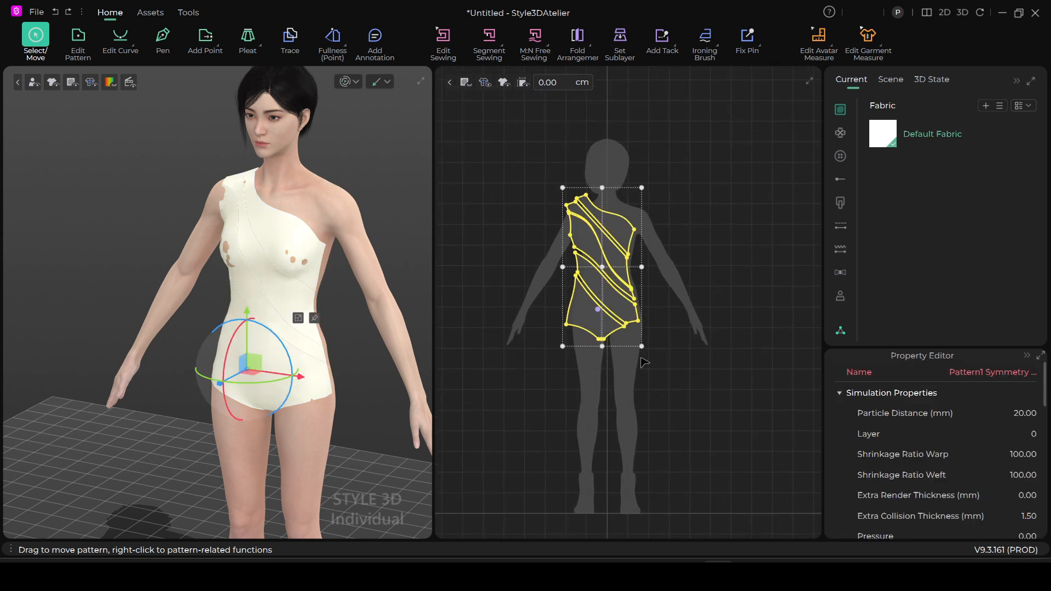
{"action": "right_click", "coordinate": [627, 312]}
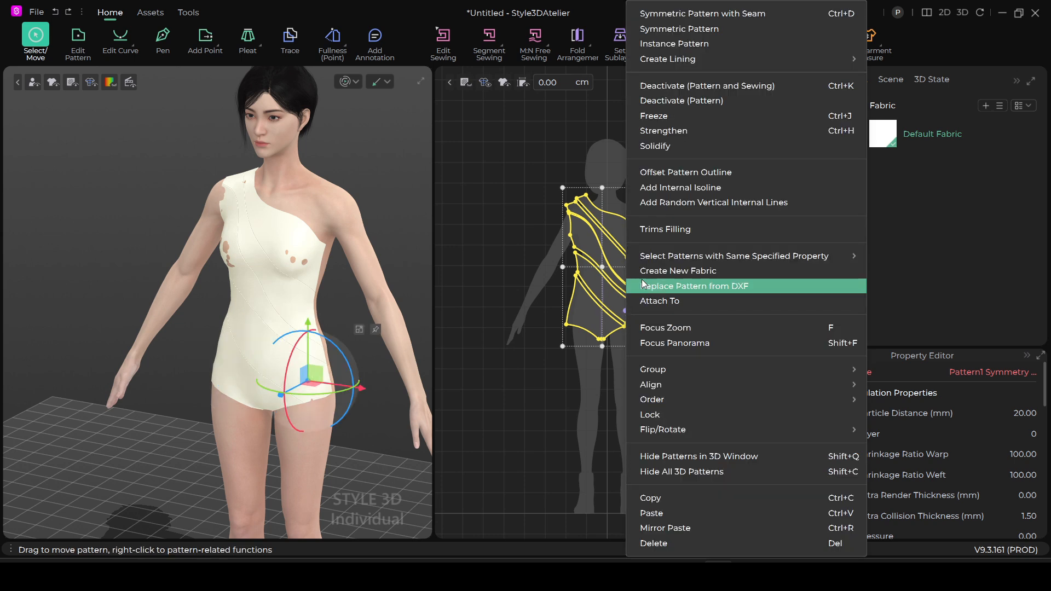
{"action": "left_click", "coordinate": [685, 14]}
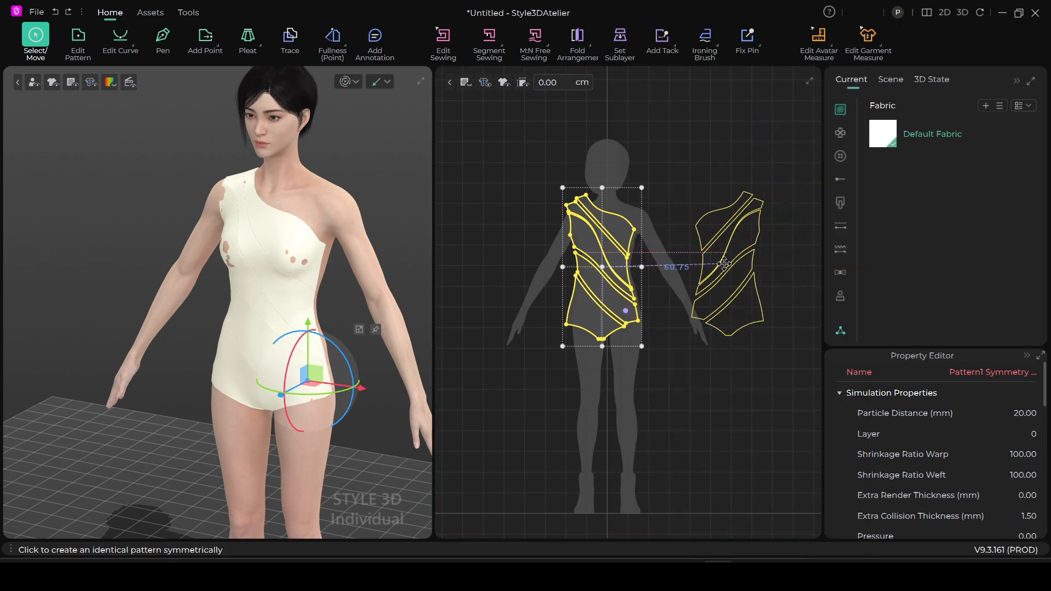
{"action": "left_click", "coordinate": [724, 264]}
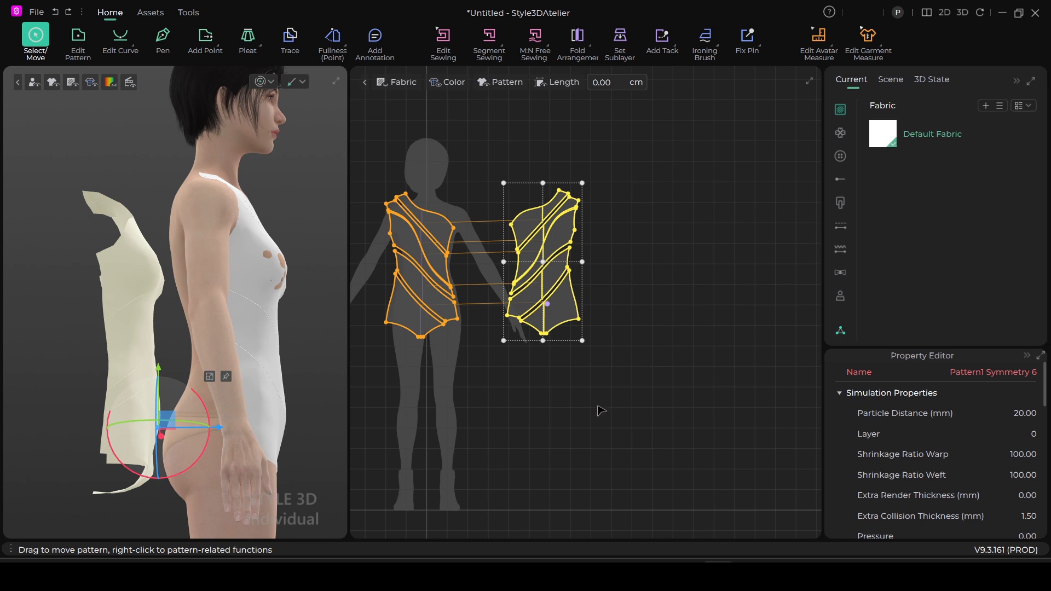
{"action": "scroll", "coordinate": [612, 398], "scroll_direction": "down", "scroll_amount": 2}
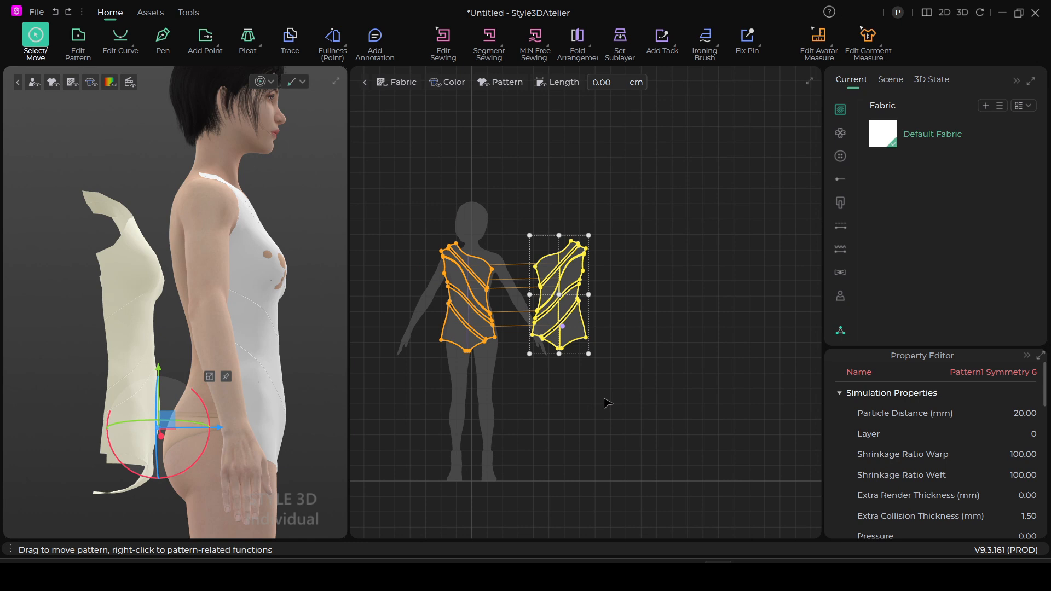
Hide the avatar in the 3D view.
{"action": "right_click", "coordinate": [206, 327]}
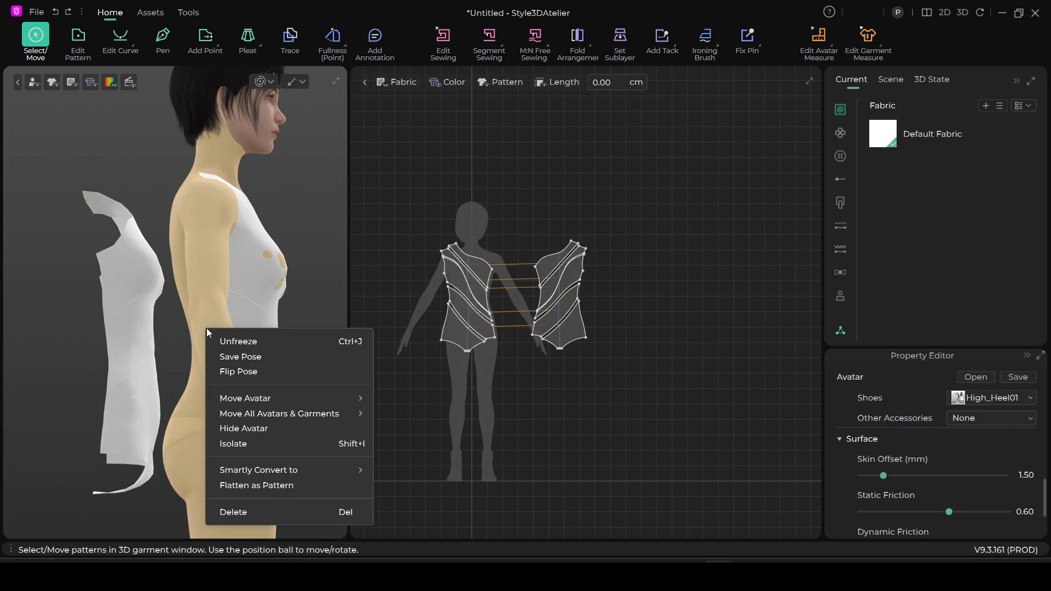
{"action": "left_click", "coordinate": [265, 432]}
{"action": "scroll", "coordinate": [542, 351], "scroll_direction": "up", "scroll_amount": 2}
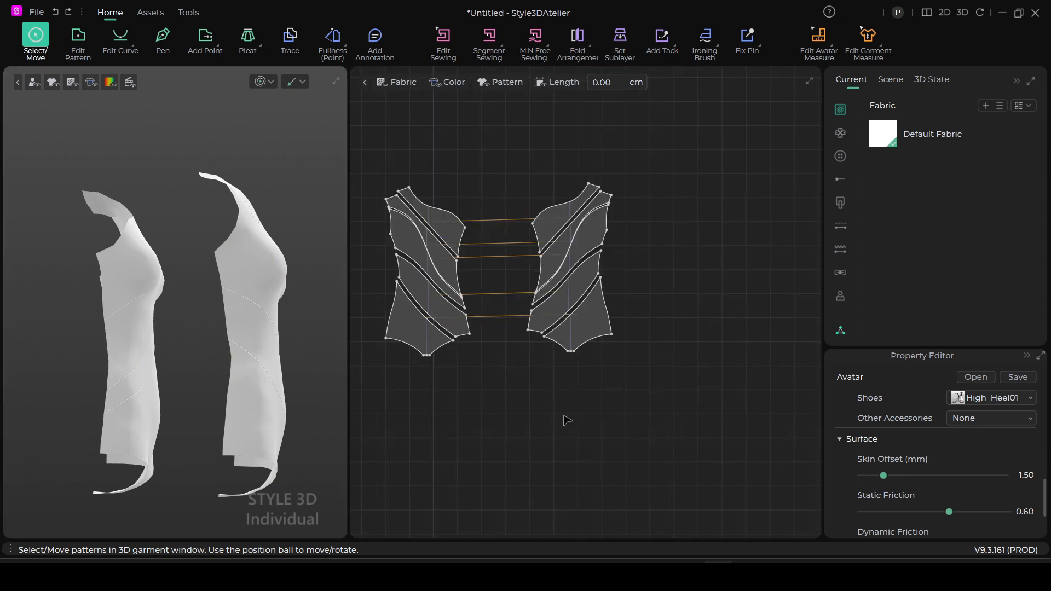
Turn off the Cloth Thickness display for the garment in the 3D view.
{"action": "scroll", "coordinate": [567, 421], "scroll_direction": "up", "scroll_amount": 2}
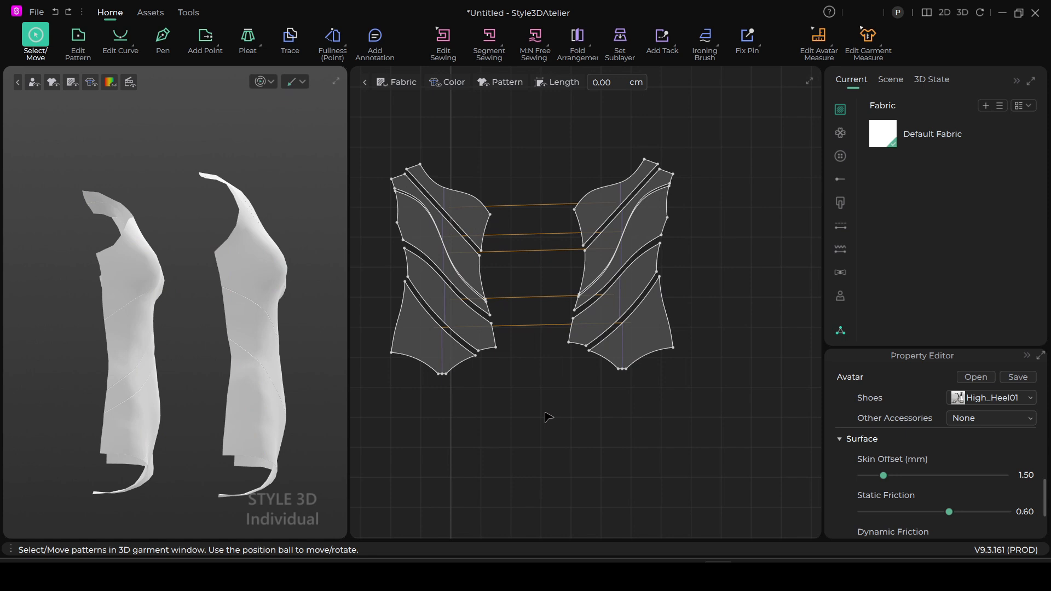
{"action": "scroll", "coordinate": [113, 383], "scroll_direction": "down", "scroll_amount": 1}
{"action": "right_click_drag", "start_coordinate": [113, 383], "coordinate": [192, 387]}
{"action": "scroll", "coordinate": [162, 369], "scroll_direction": "down", "scroll_amount": 1}
{"action": "middle_click_drag", "start_coordinate": [162, 369], "coordinate": [324, 352]}
{"action": "right_click_drag", "start_coordinate": [305, 377], "coordinate": [335, 404]}
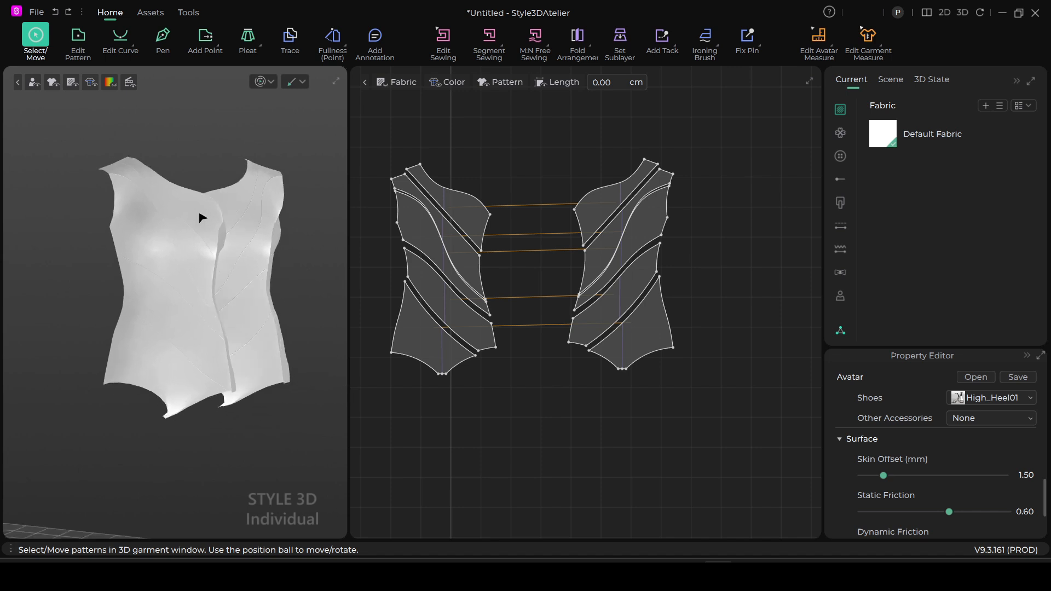
{"action": "left_click", "coordinate": [72, 82]}
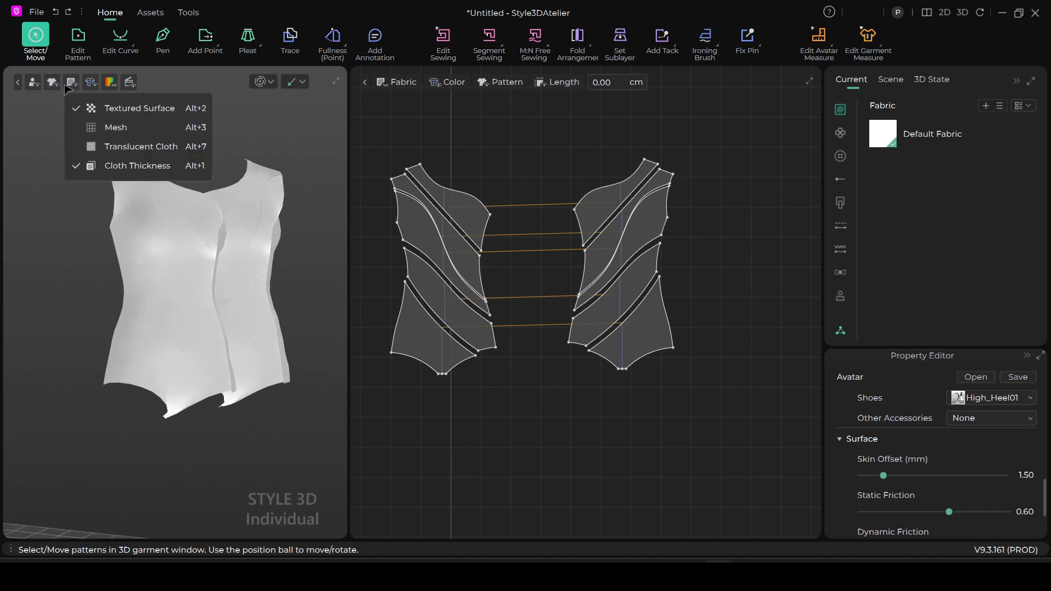
{"action": "left_click", "coordinate": [88, 169]}
{"action": "scroll", "coordinate": [215, 294], "scroll_direction": "down", "scroll_amount": 1}
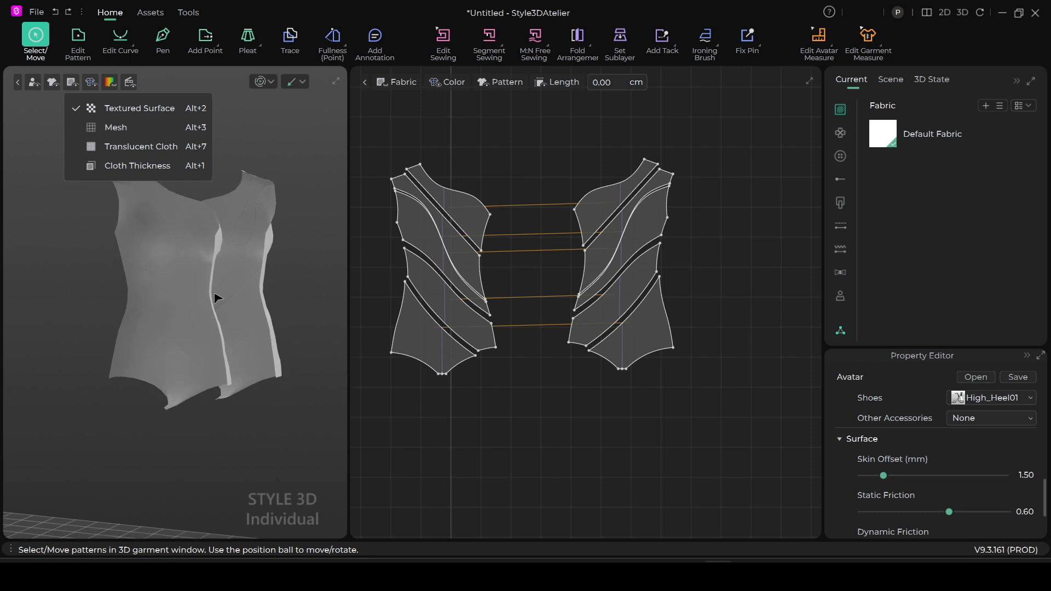
{"action": "scroll", "coordinate": [213, 308], "scroll_direction": "down", "scroll_amount": 1}
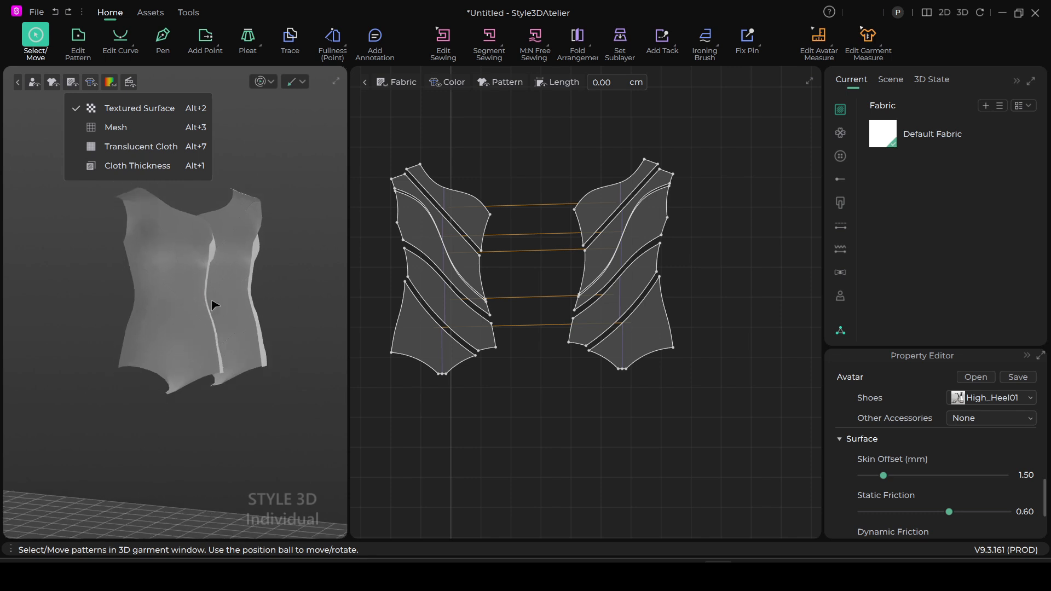
{"action": "left_click", "coordinate": [301, 213]}
Flip the copied back pieces horizontally in 3D, keeping their 2D patterns as they are.
{"action": "right_click_drag", "start_coordinate": [175, 268], "coordinate": [197, 291]}
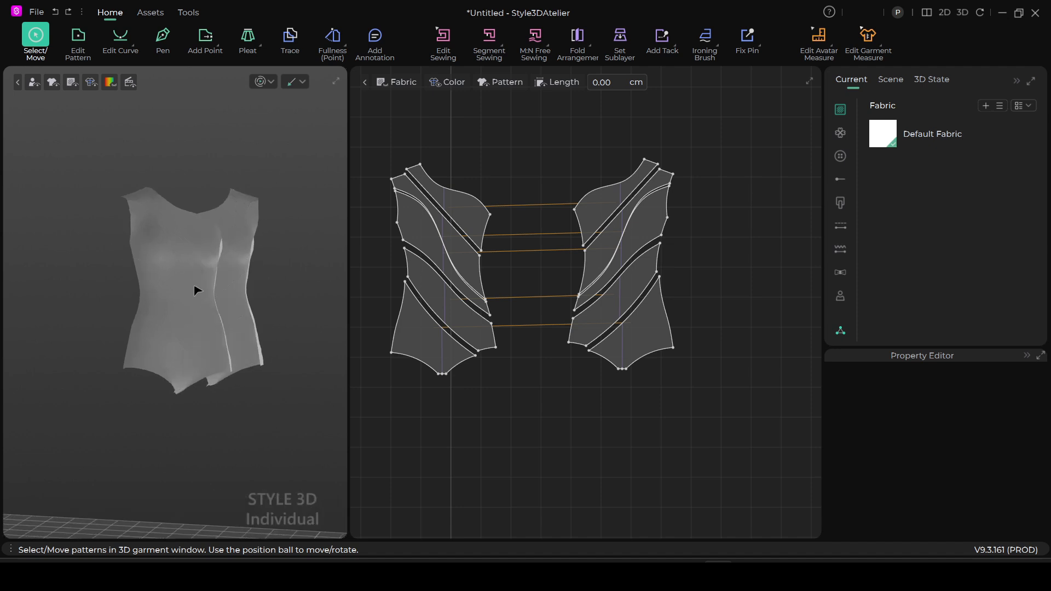
{"action": "right_click", "coordinate": [159, 281]}
{"action": "mouse_move", "coordinate": [252, 188]}
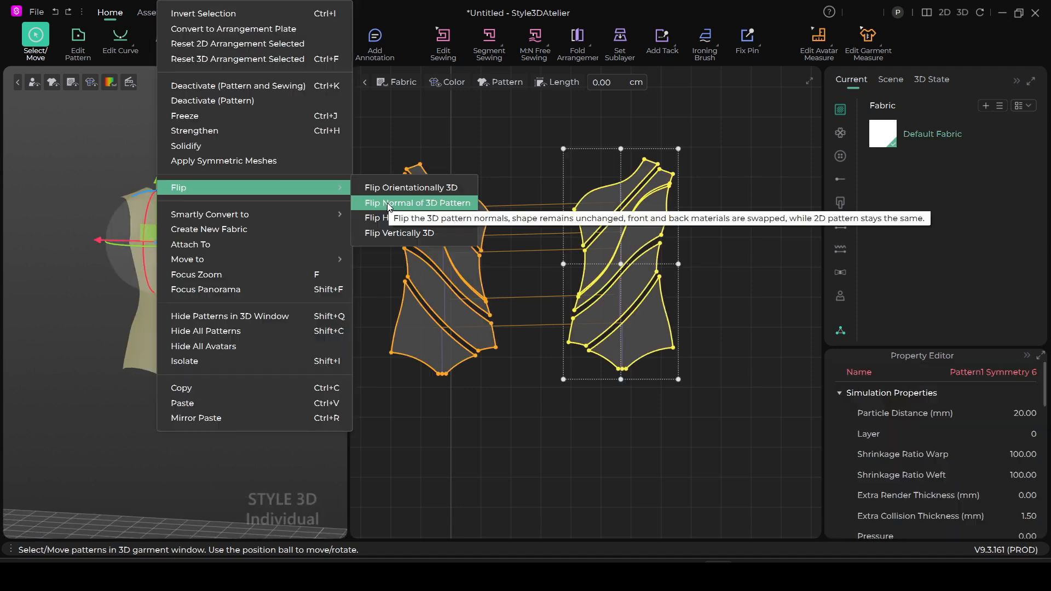
{"action": "left_click", "coordinate": [69, 160]}
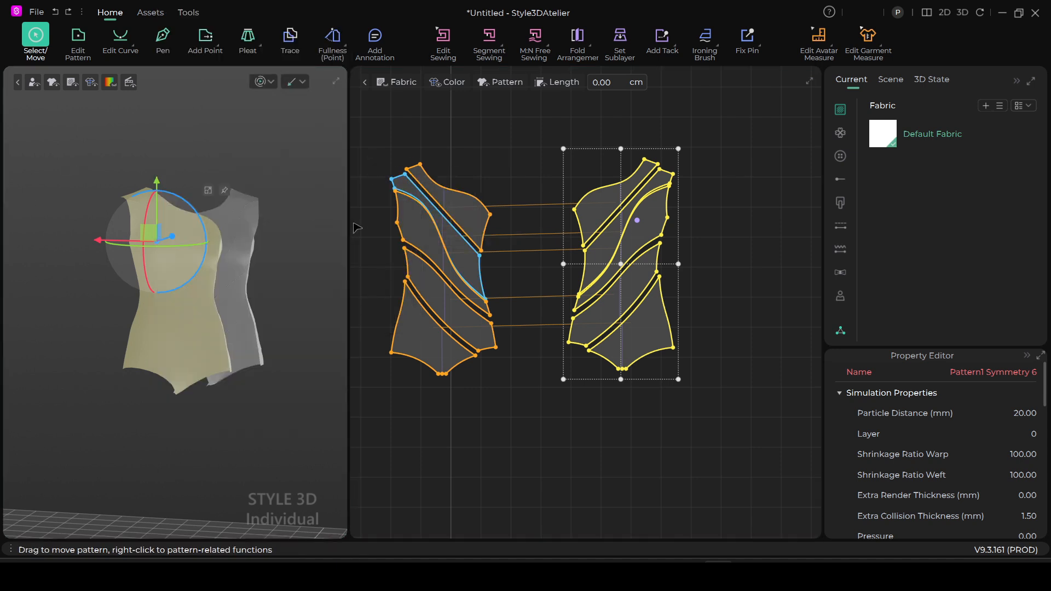
{"action": "right_click", "coordinate": [190, 295]}
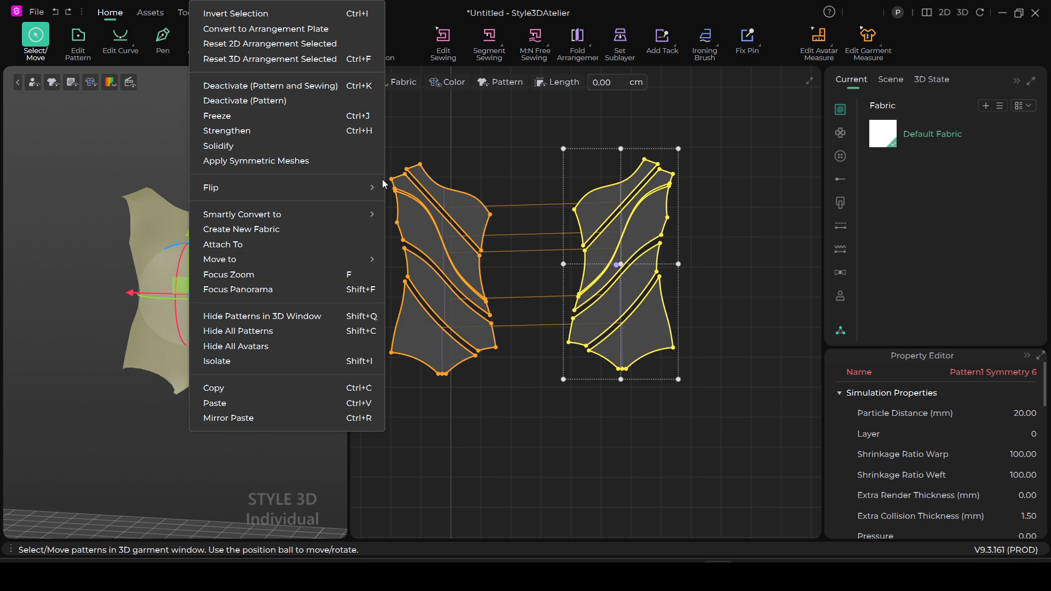
{"action": "mouse_move", "coordinate": [378, 183]}
{"action": "left_click", "coordinate": [439, 214]}
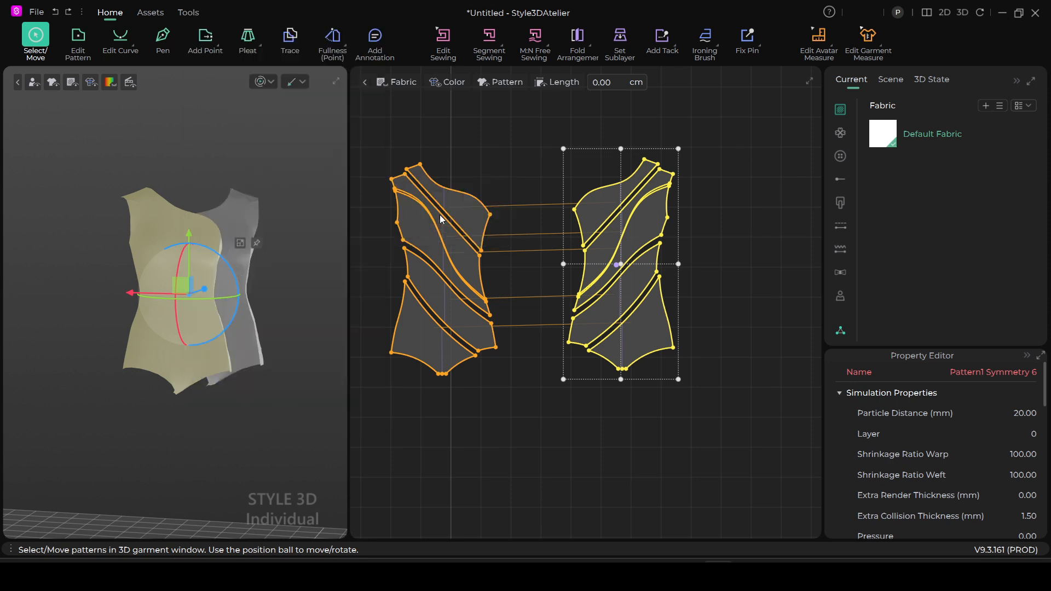
{"action": "scroll", "coordinate": [281, 266], "scroll_direction": "up", "scroll_amount": 4}
{"action": "middle_click_drag", "start_coordinate": [282, 264], "coordinate": [255, 309]}
{"action": "right_click_drag", "start_coordinate": [255, 309], "coordinate": [245, 332]}
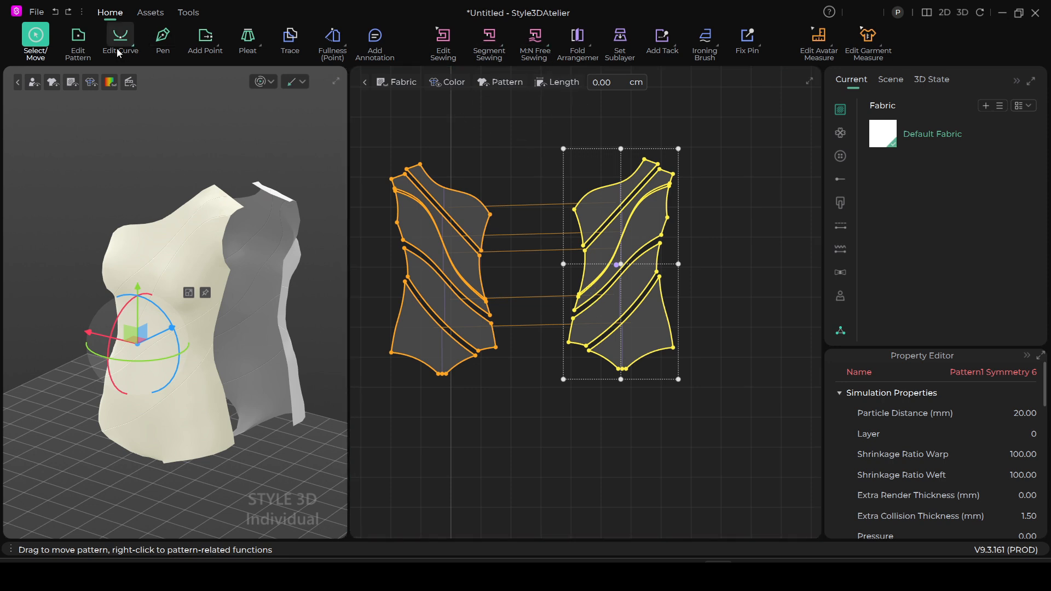
{"action": "left_click", "coordinate": [746, 270]}
Spread the five front pieces apart in the 2D layout so there is a clear gap between neighbouring cut edges.
{"action": "scroll", "coordinate": [745, 282], "scroll_direction": "up", "scroll_amount": 2}
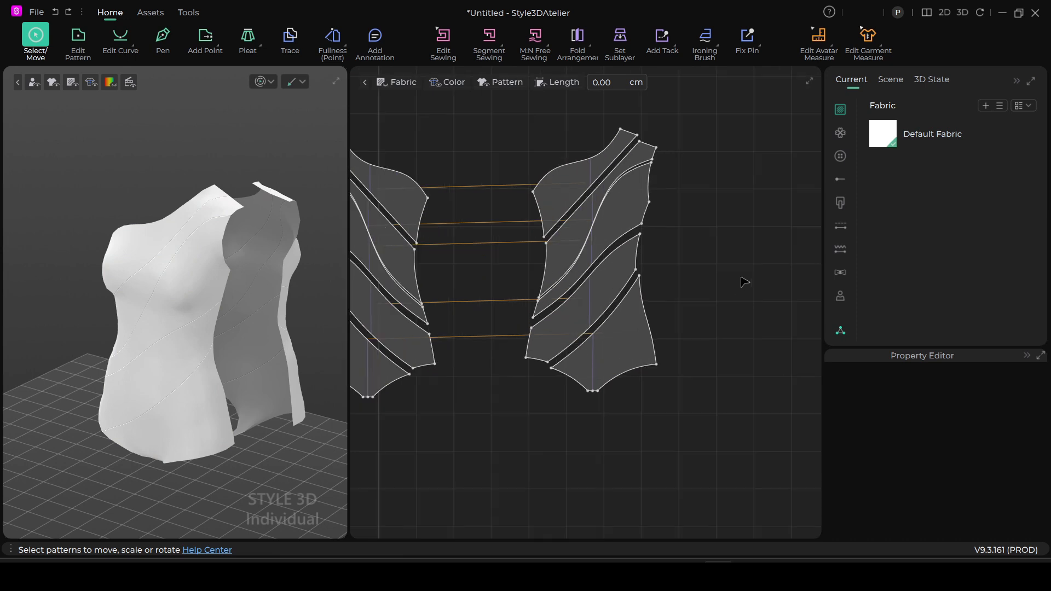
{"action": "scroll", "coordinate": [739, 284], "scroll_direction": "down", "scroll_amount": 3}
{"action": "middle_click_drag", "start_coordinate": [727, 291], "coordinate": [791, 278]}
{"action": "scroll", "coordinate": [761, 289], "scroll_direction": "up", "scroll_amount": 2}
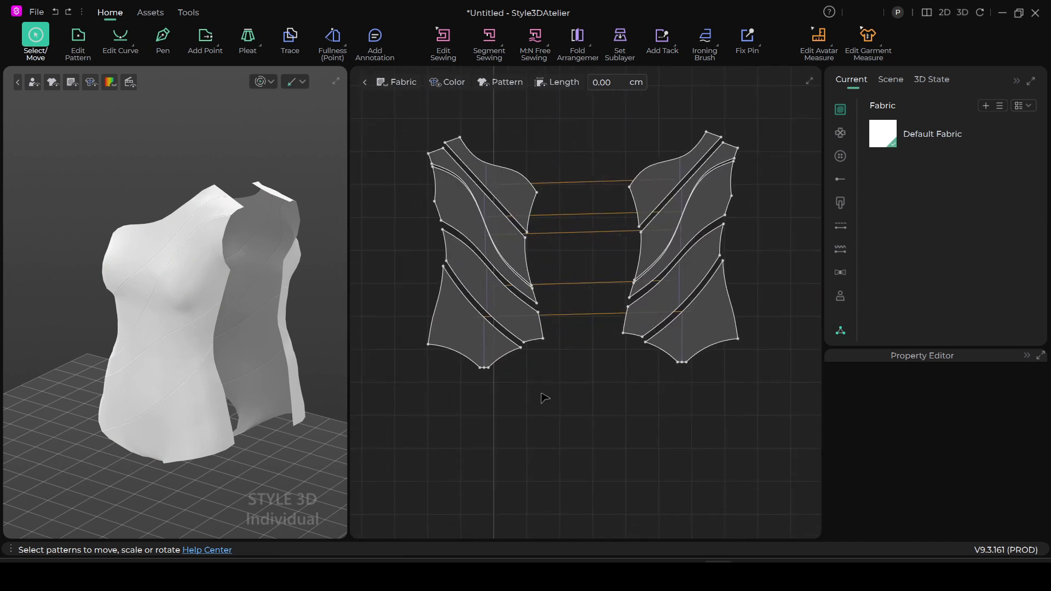
{"action": "left_click_drag", "start_coordinate": [472, 343], "coordinate": [469, 368]}
{"action": "left_click_drag", "start_coordinate": [489, 303], "coordinate": [450, 312]}
{"action": "scroll", "coordinate": [494, 306], "scroll_direction": "up", "scroll_amount": 1}
{"action": "scroll", "coordinate": [494, 310], "scroll_direction": "up", "scroll_amount": 1}
{"action": "left_click_drag", "start_coordinate": [481, 217], "coordinate": [482, 235]}
{"action": "scroll", "coordinate": [546, 239], "scroll_direction": "down", "scroll_amount": 4}
{"action": "left_click_drag", "start_coordinate": [532, 176], "coordinate": [533, 167]}
Spread the five mirrored back pieces apart in the 2D layout to match the spacing of the front pieces.
{"action": "scroll", "coordinate": [628, 292], "scroll_direction": "up", "scroll_amount": 2}
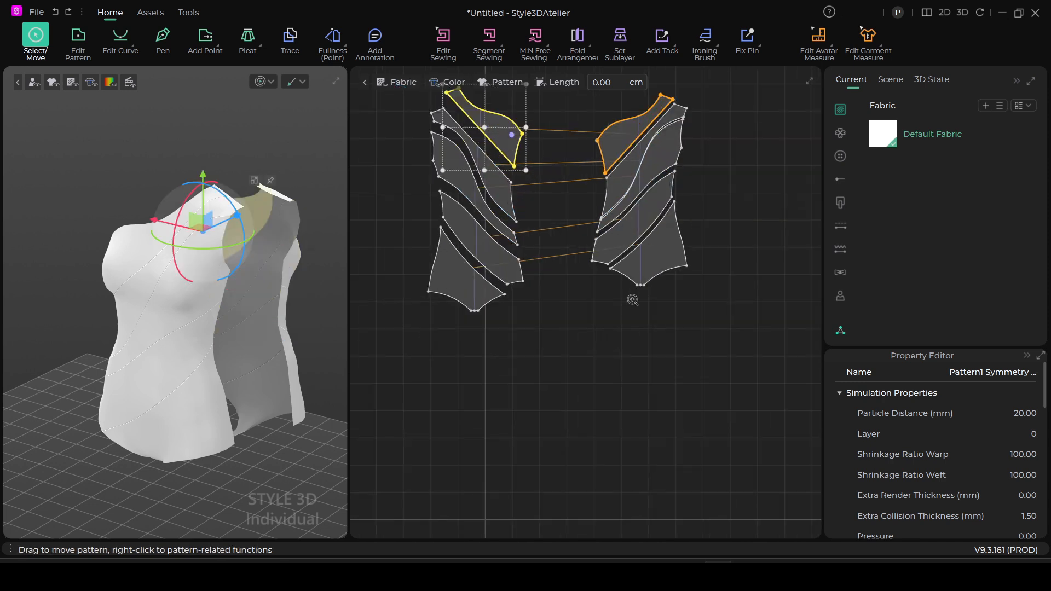
{"action": "mouse_move", "coordinate": [632, 296]}
{"action": "left_mouse_down"}
{"action": "mouse_move", "coordinate": [647, 289]}
{"action": "mouse_move", "coordinate": [646, 307]}
{"action": "left_mouse_up"}
{"action": "left_click_drag", "start_coordinate": [636, 234], "coordinate": [638, 253]}
{"action": "scroll", "coordinate": [663, 304], "scroll_direction": "up", "scroll_amount": 3}
{"action": "middle_click_drag", "start_coordinate": [662, 344], "coordinate": [672, 424]}
{"action": "scroll", "coordinate": [651, 308], "scroll_direction": "down", "scroll_amount": 2}
{"action": "left_click_drag", "start_coordinate": [652, 208], "coordinate": [656, 220]}
{"action": "left_click_drag", "start_coordinate": [625, 159], "coordinate": [610, 152]}
{"action": "scroll", "coordinate": [644, 256], "scroll_direction": "up", "scroll_amount": 1}
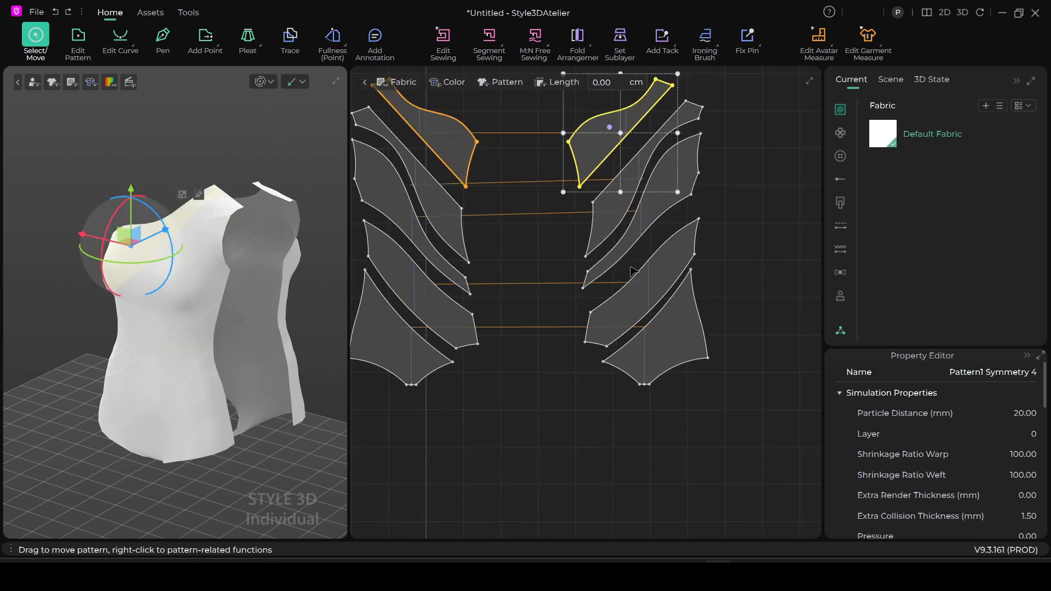
Delete the middle point on the short crotch edge of the lowest front piece.
{"action": "scroll", "coordinate": [596, 284], "scroll_direction": "down", "scroll_amount": 1}
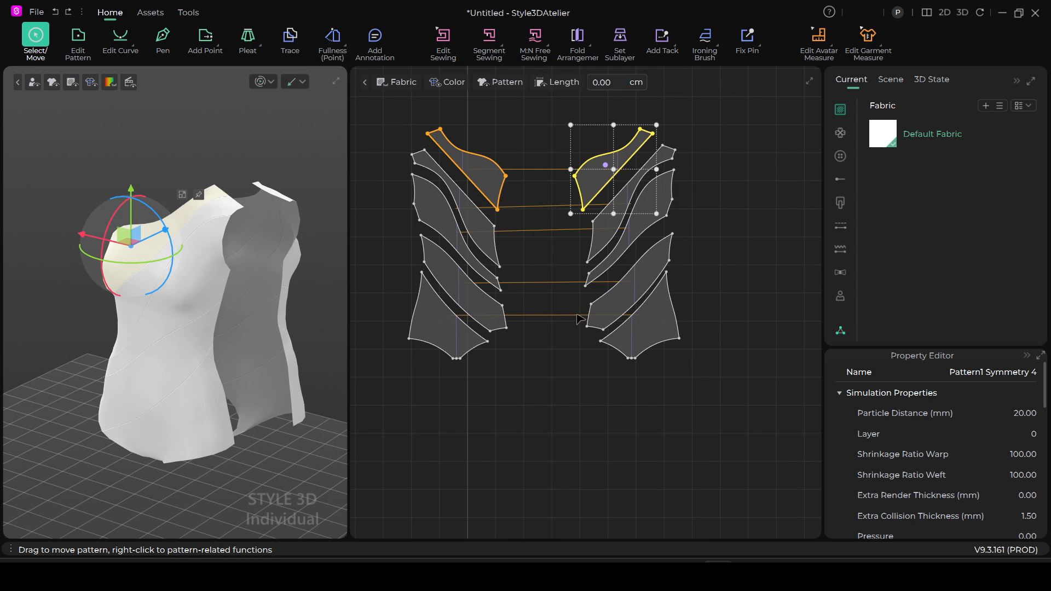
{"action": "scroll", "coordinate": [567, 387], "scroll_direction": "up", "scroll_amount": 3}
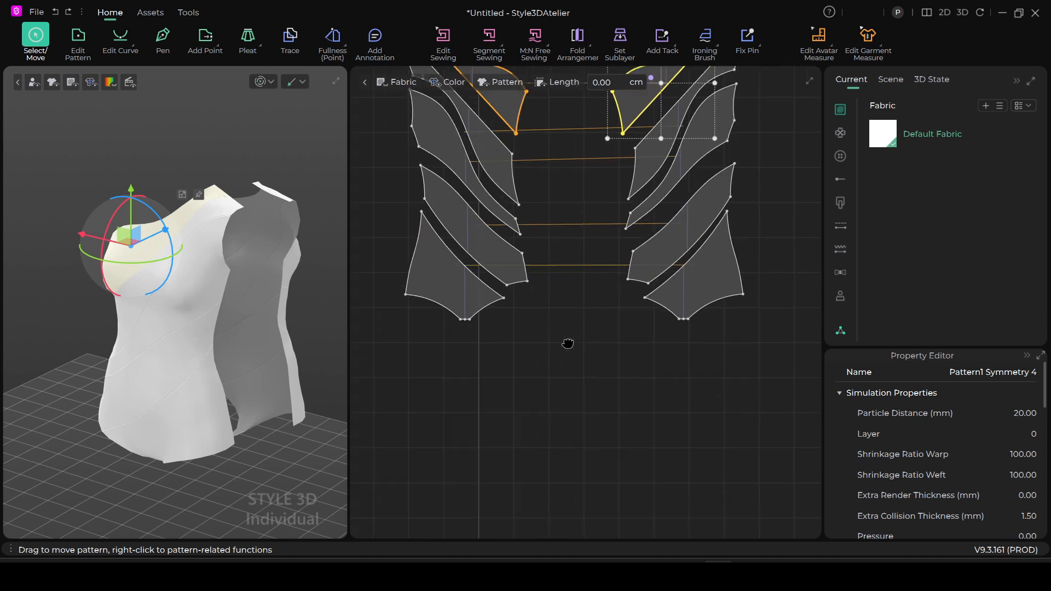
{"action": "scroll", "coordinate": [492, 297], "scroll_direction": "up", "scroll_amount": 4}
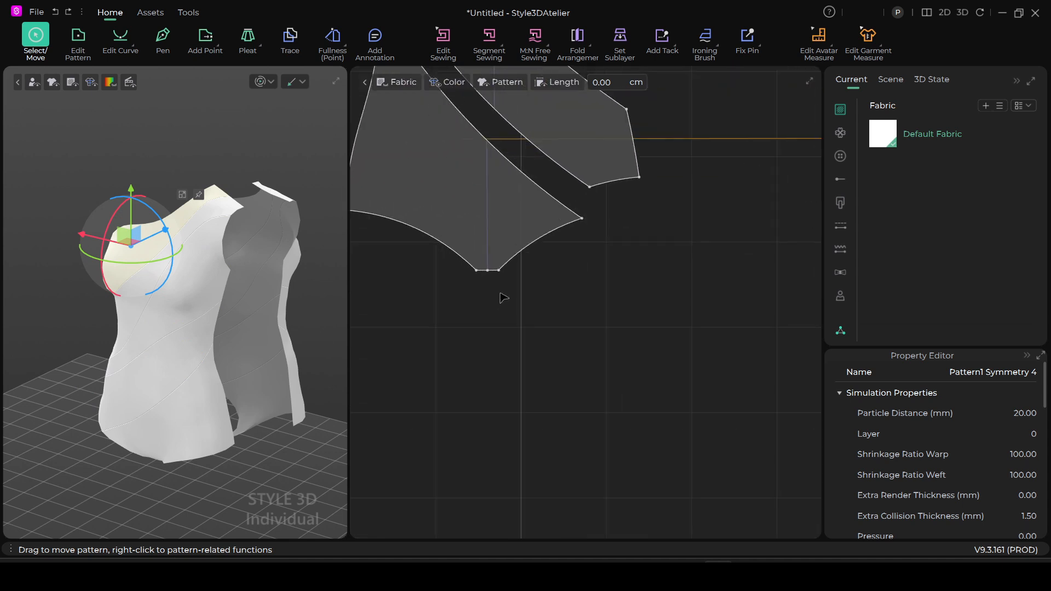
{"action": "left_click", "coordinate": [74, 39]}
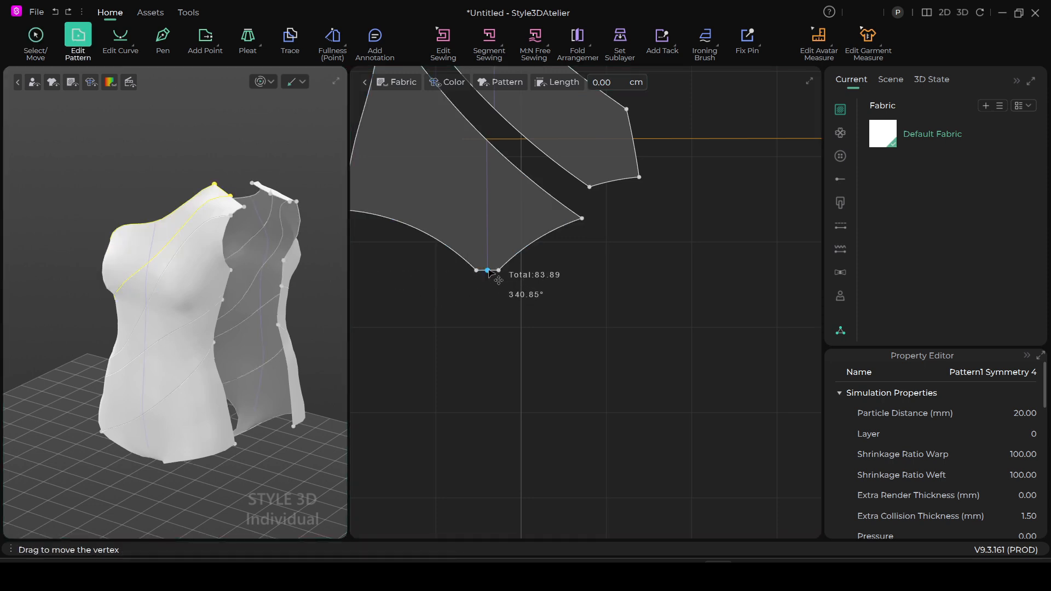
{"action": "right_click", "coordinate": [488, 270]}
{"action": "left_click", "coordinate": [553, 351]}
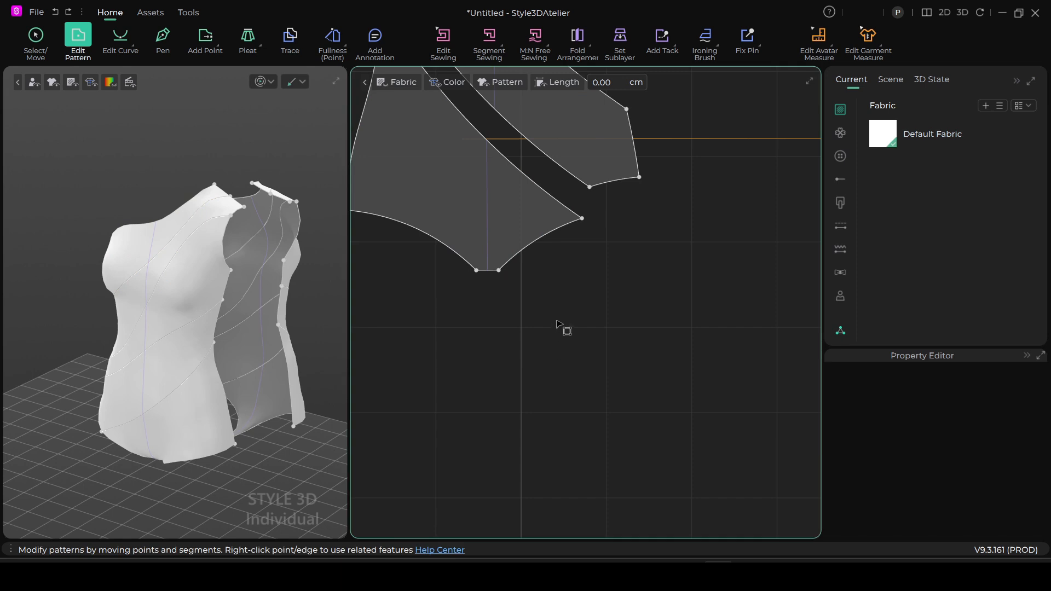
With M:N Free Sewing, pick the four front side edges below the bare-shoulder neckline from top to bottom as the first sewing group.
{"action": "scroll", "coordinate": [561, 325], "scroll_direction": "down", "scroll_amount": 5}
{"action": "scroll", "coordinate": [550, 408], "scroll_direction": "up", "scroll_amount": 3}
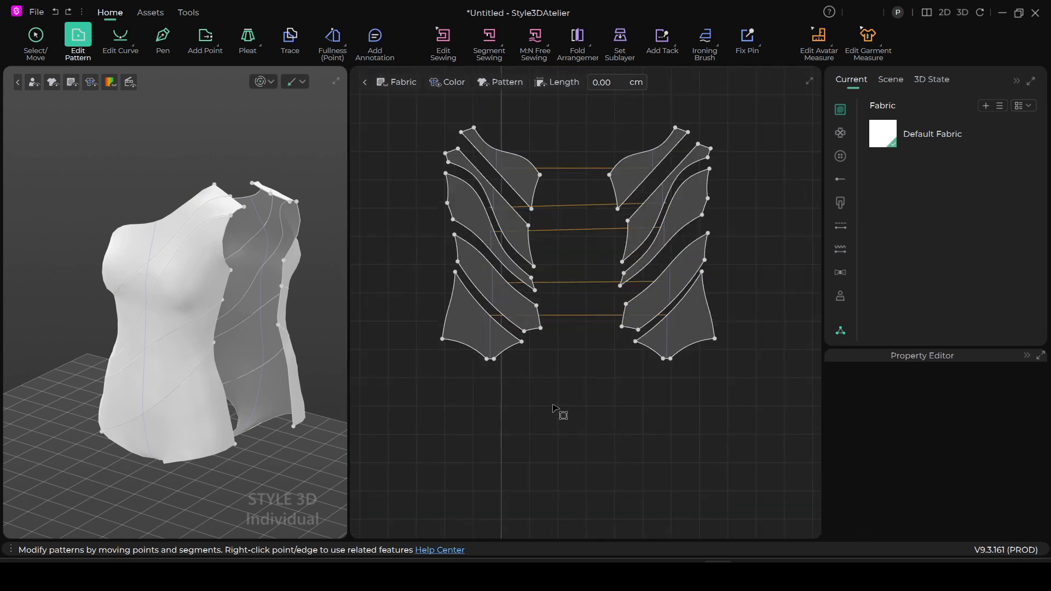
{"action": "scroll", "coordinate": [277, 371], "scroll_direction": "up", "scroll_amount": 3}
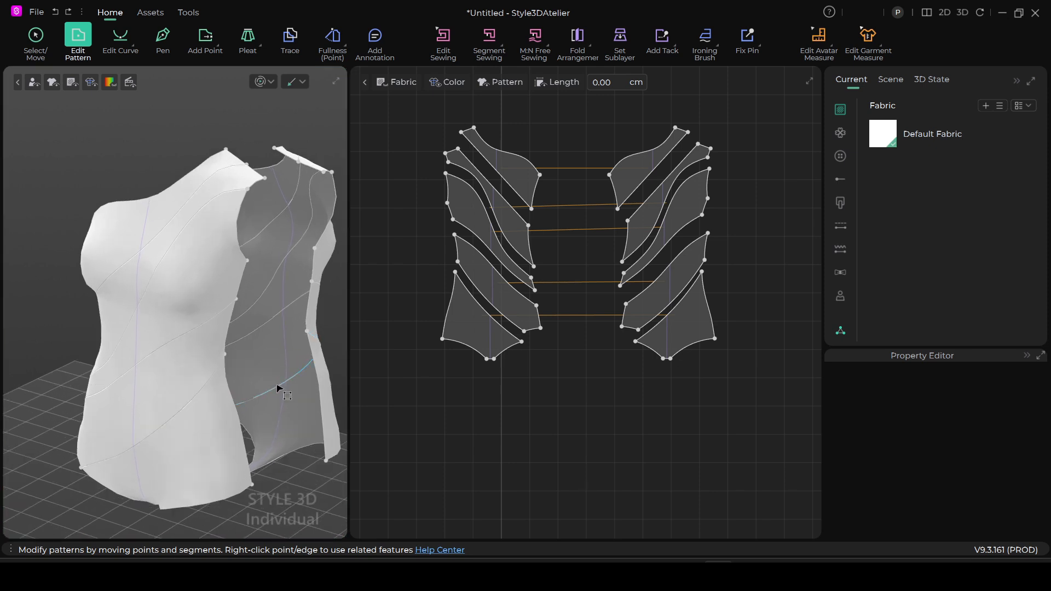
{"action": "middle_click_drag", "start_coordinate": [277, 386], "coordinate": [258, 350]}
{"action": "right_click_drag", "start_coordinate": [258, 349], "coordinate": [270, 369]}
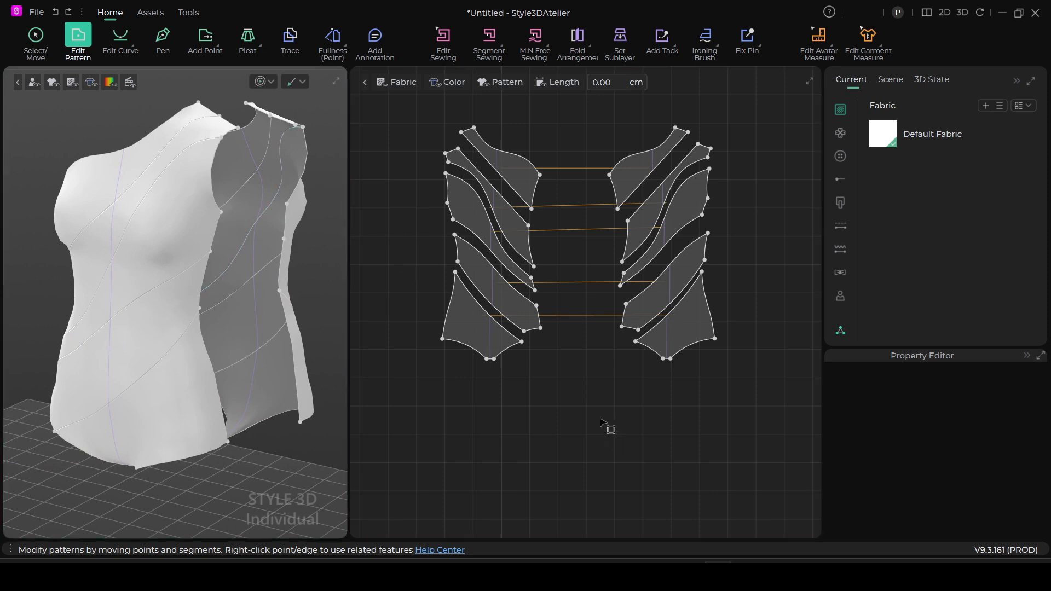
{"action": "left_click", "coordinate": [534, 41]}
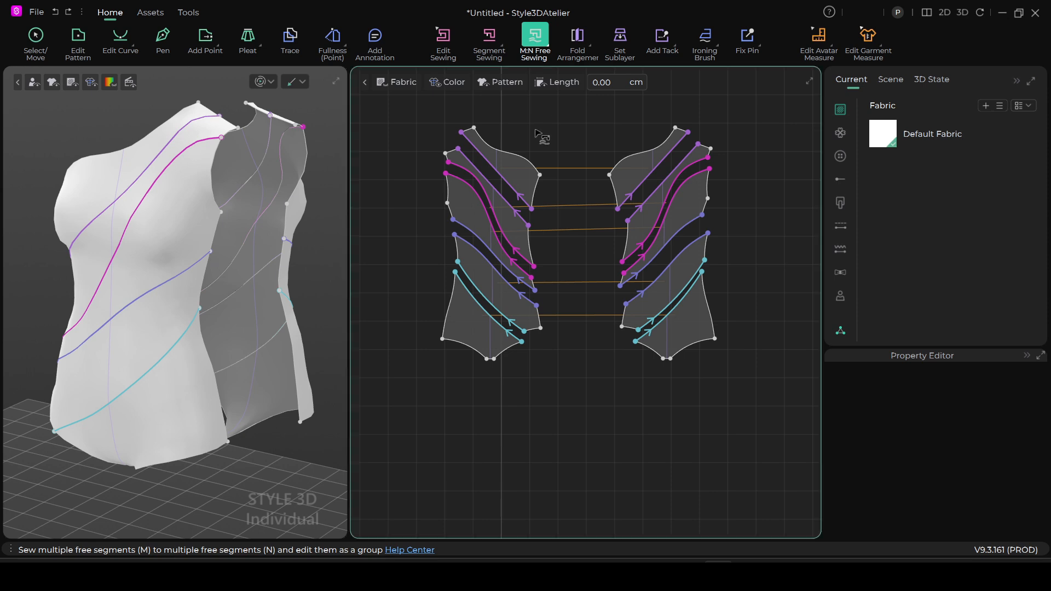
{"action": "left_click", "coordinate": [539, 176]}
{"action": "left_click", "coordinate": [532, 209]}
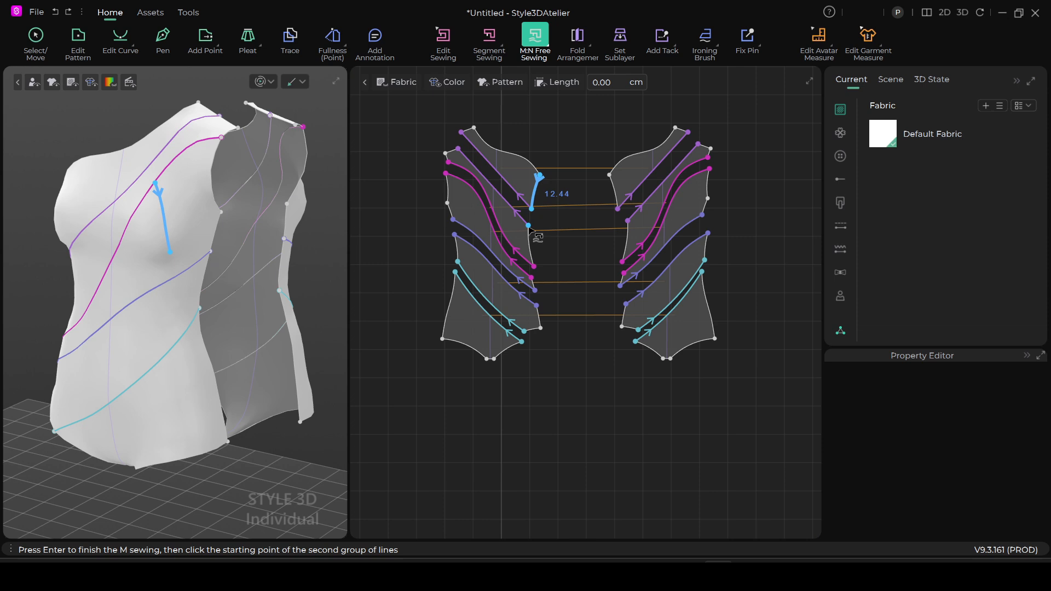
{"action": "left_click", "coordinate": [529, 226]}
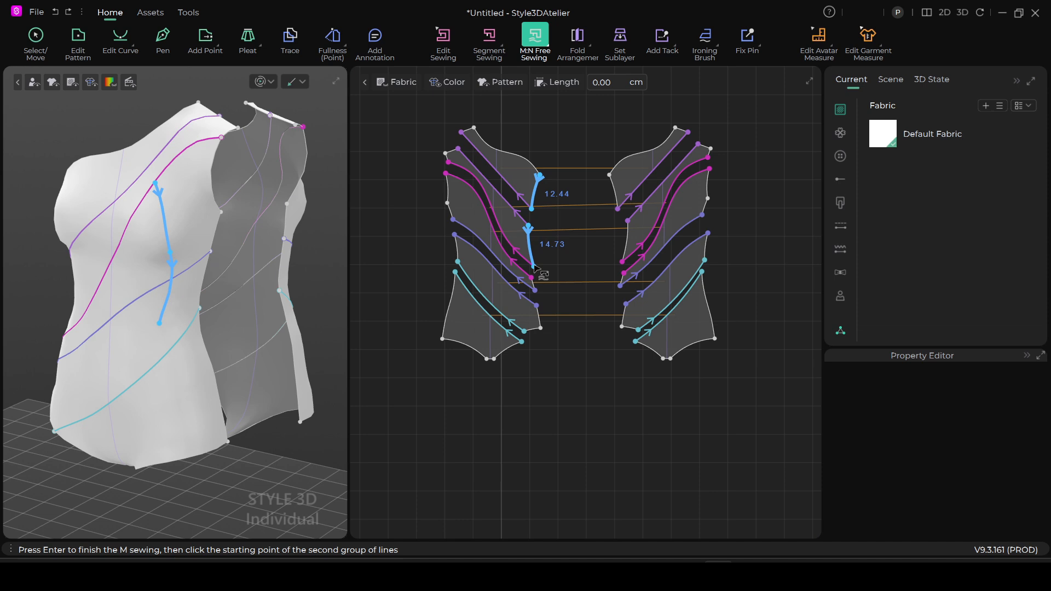
{"action": "left_click", "coordinate": [534, 267]}
{"action": "left_click", "coordinate": [535, 290]}
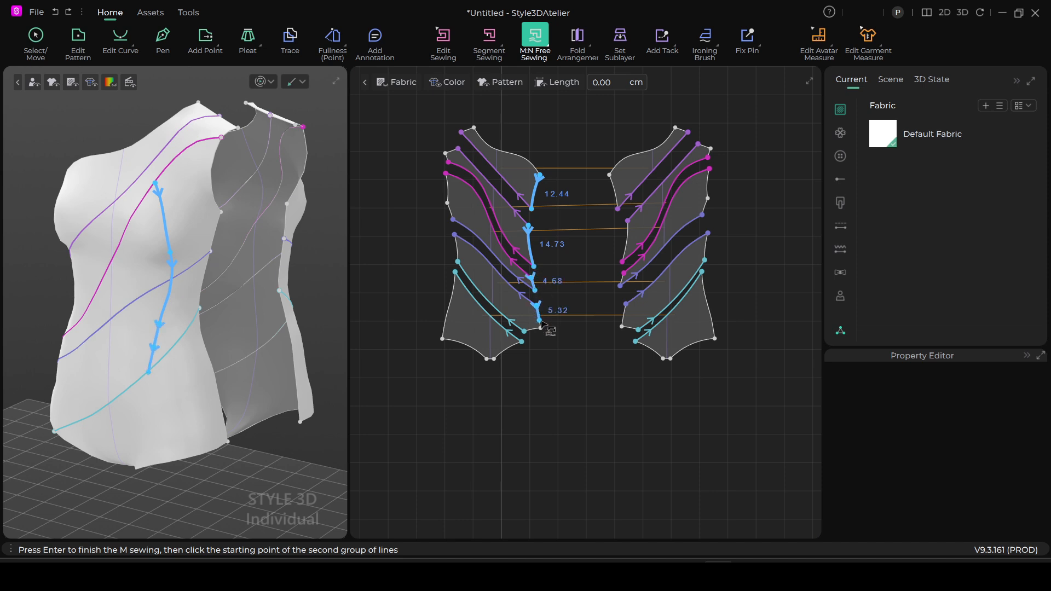
{"action": "key", "text": "Return"}
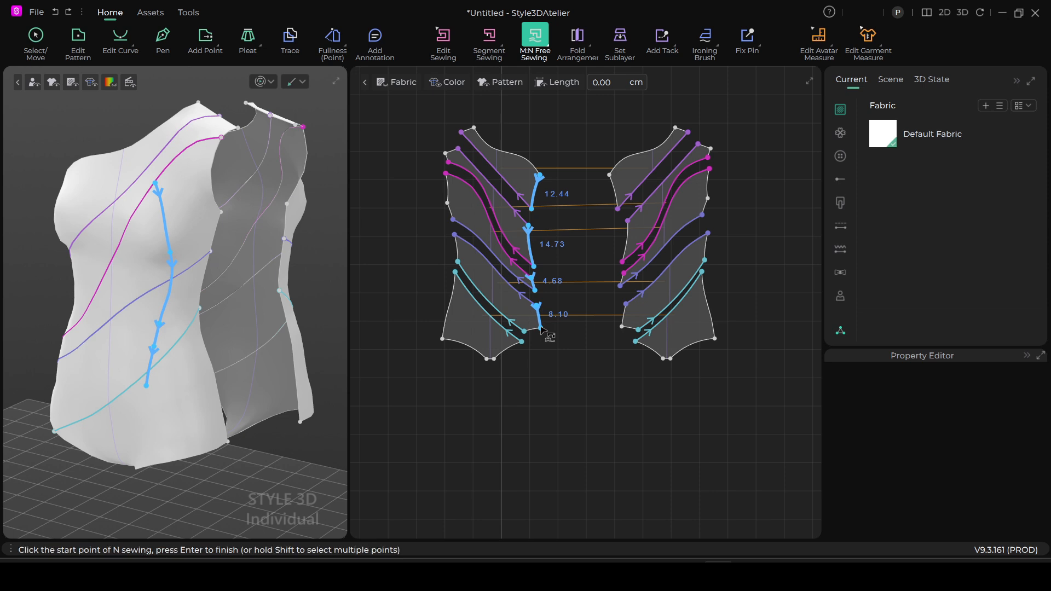
Pick the four matching side edges of the back pieces in the same order and complete the M:N side seam.
{"action": "left_click", "coordinate": [609, 176]}
{"action": "left_click", "coordinate": [618, 209]}
{"action": "left_click", "coordinate": [627, 222]}
{"action": "left_click", "coordinate": [622, 262]}
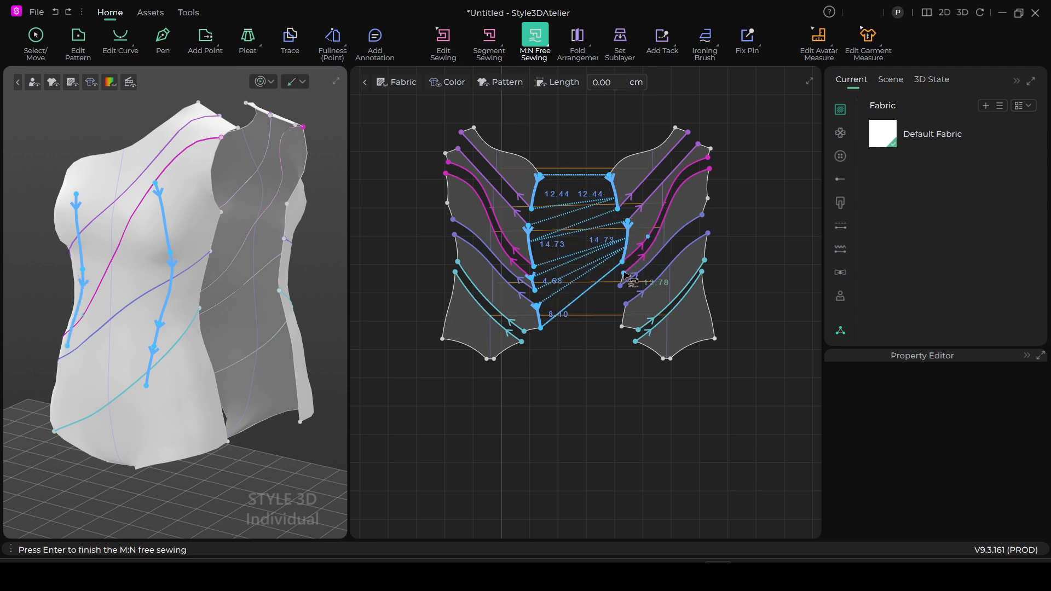
{"action": "left_click", "coordinate": [620, 286]}
{"action": "left_click", "coordinate": [626, 304]}
{"action": "left_click", "coordinate": [623, 327]}
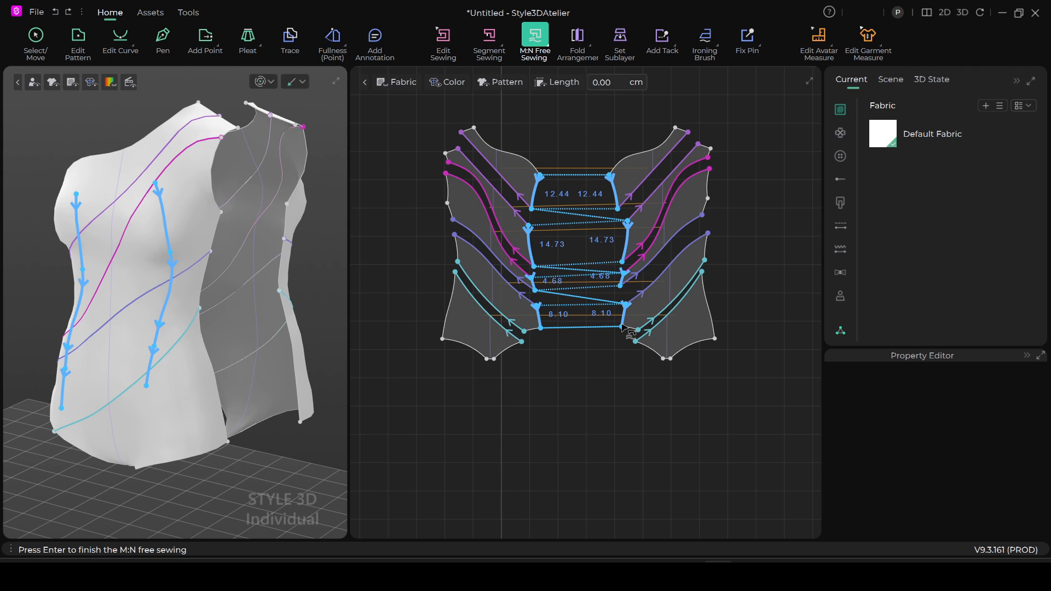
{"action": "key", "text": "Return"}
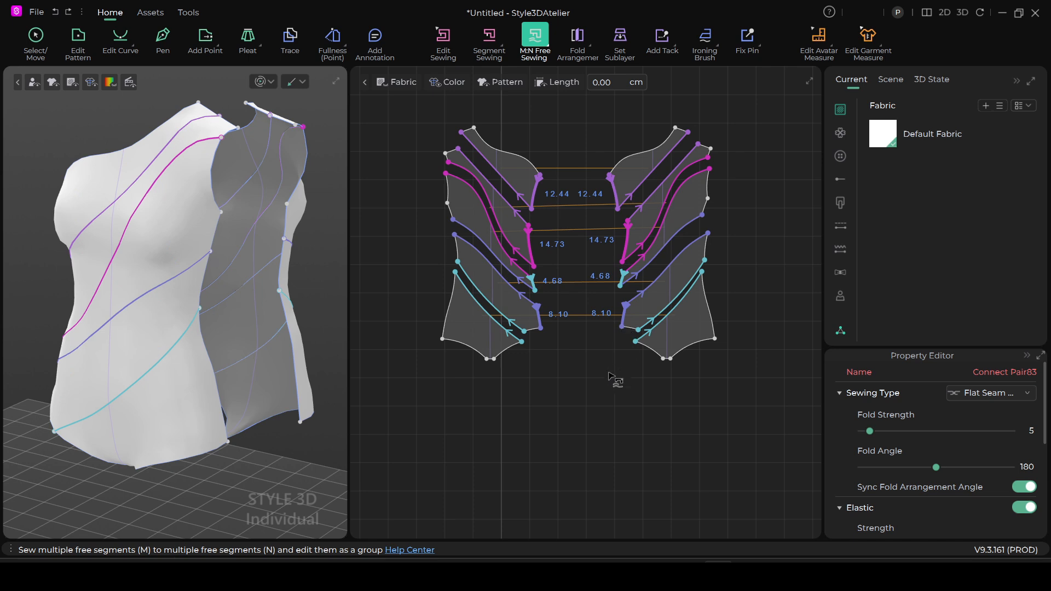
Sew the opposite side seam below the armhole, joining the three back side edges to their matching front edges with M:N Free Sewing.
{"action": "right_click_drag", "start_coordinate": [320, 350], "coordinate": [278, 337]}
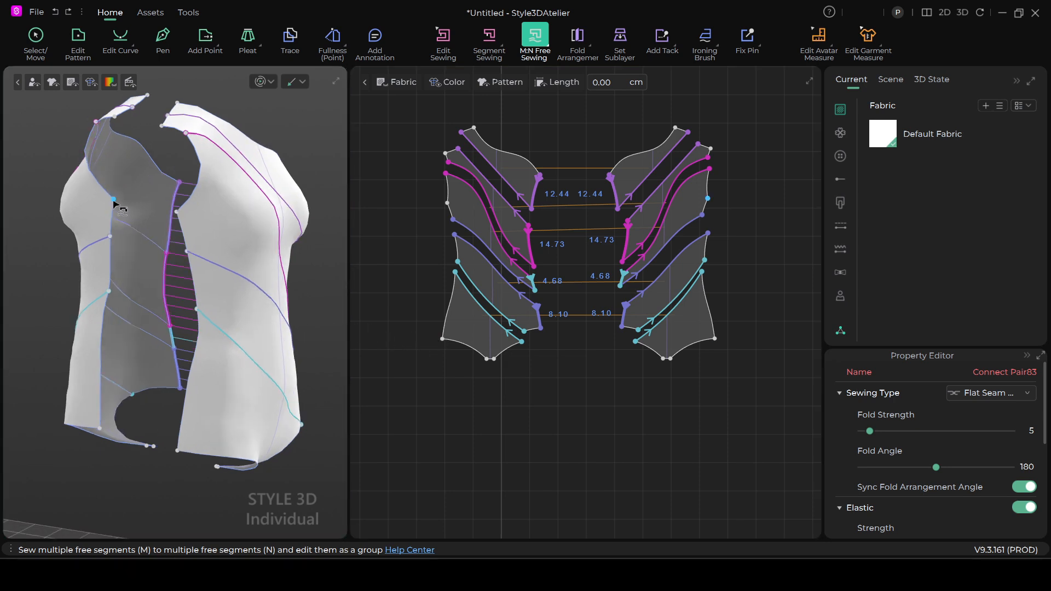
{"action": "left_click", "coordinate": [708, 234]}
{"action": "left_click", "coordinate": [705, 260]}
{"action": "left_click", "coordinate": [702, 271]}
{"action": "left_click", "coordinate": [715, 338]}
{"action": "key", "text": "Return"}
{"action": "left_click", "coordinate": [443, 339]}
{"action": "key", "text": "Return"}
{"action": "right_click_drag", "start_coordinate": [277, 373], "coordinate": [261, 353]}
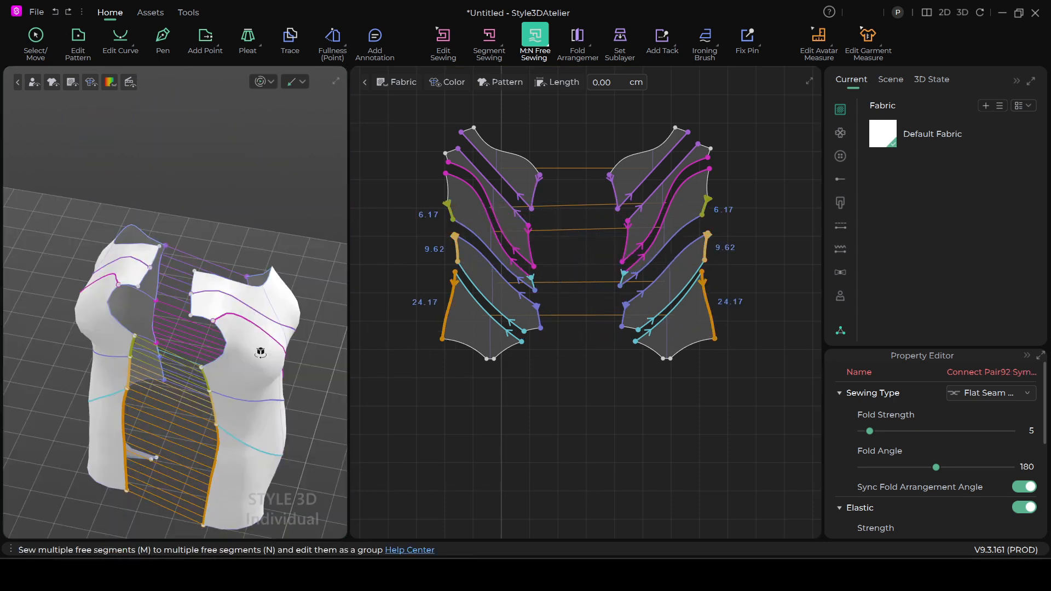
Sew the shoulder edges of the two upper front pieces to the matching back shoulder edges.
{"action": "scroll", "coordinate": [261, 353], "scroll_direction": "up", "scroll_amount": 5}
{"action": "left_click", "coordinate": [36, 35]}
{"action": "left_click", "coordinate": [244, 213]}
{"action": "left_click", "coordinate": [535, 35]}
{"action": "left_click", "coordinate": [147, 177]}
{"action": "left_click", "coordinate": [223, 172]}
{"action": "key", "text": "Return"}
{"action": "right_click_drag", "start_coordinate": [240, 237], "coordinate": [194, 371]}
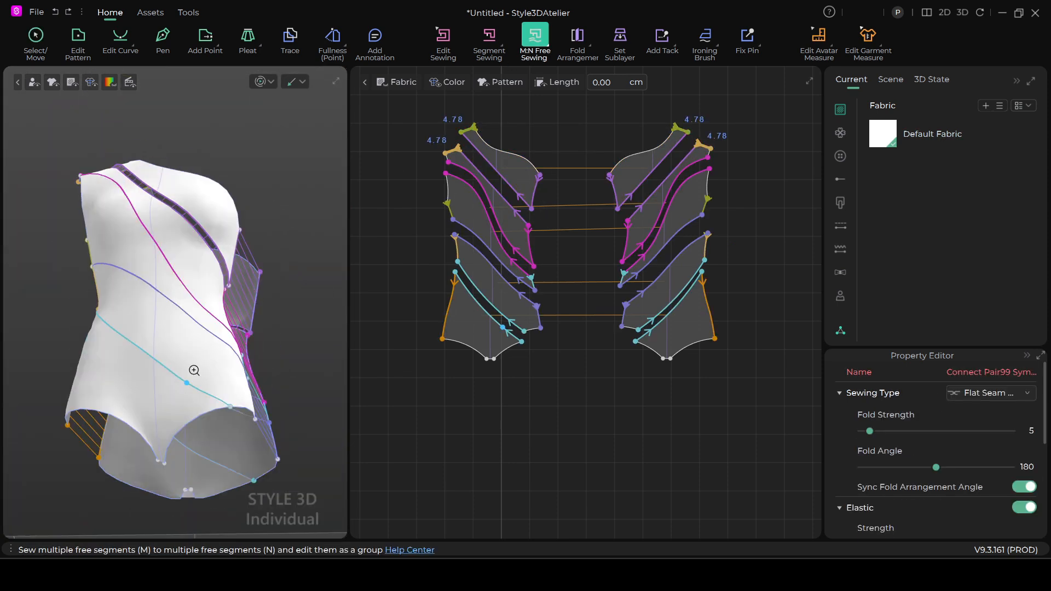
Sew the short front crotch edge to the short back crotch edge with Segment Sewing.
{"action": "scroll", "coordinate": [194, 371], "scroll_direction": "up", "scroll_amount": 5}
{"action": "left_click", "coordinate": [490, 35]}
{"action": "left_click", "coordinate": [185, 259]}
{"action": "left_click", "coordinate": [225, 360]}
{"action": "right_click_drag", "start_coordinate": [211, 219], "coordinate": [221, 274]}
{"action": "scroll", "coordinate": [221, 274], "scroll_direction": "down", "scroll_amount": 5}
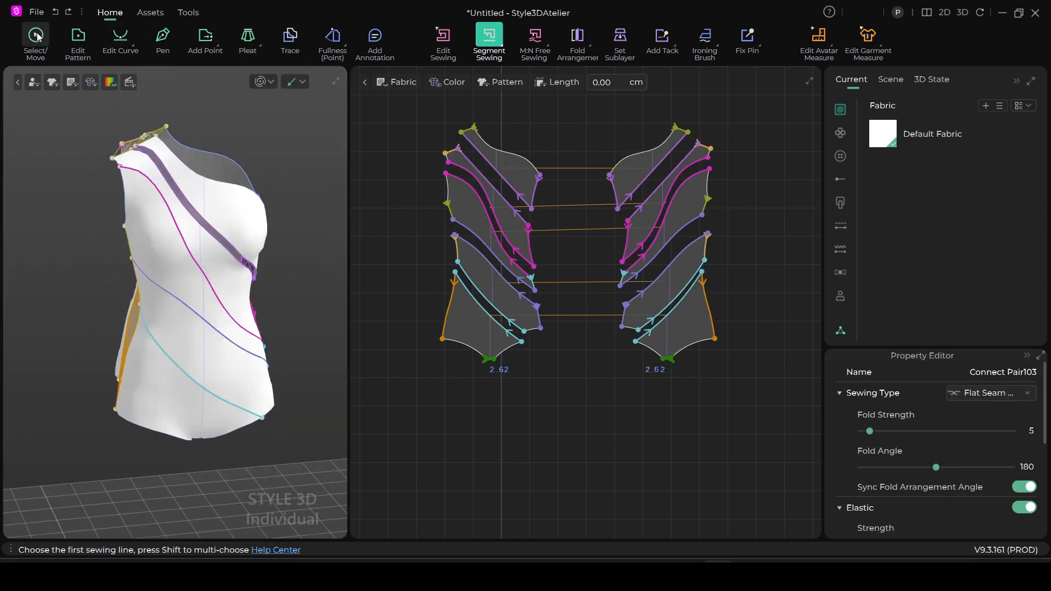
Show the avatar in the 3D scene again beneath the sewn garment.
{"action": "left_click", "coordinate": [36, 35]}
{"action": "right_click", "coordinate": [295, 320]}
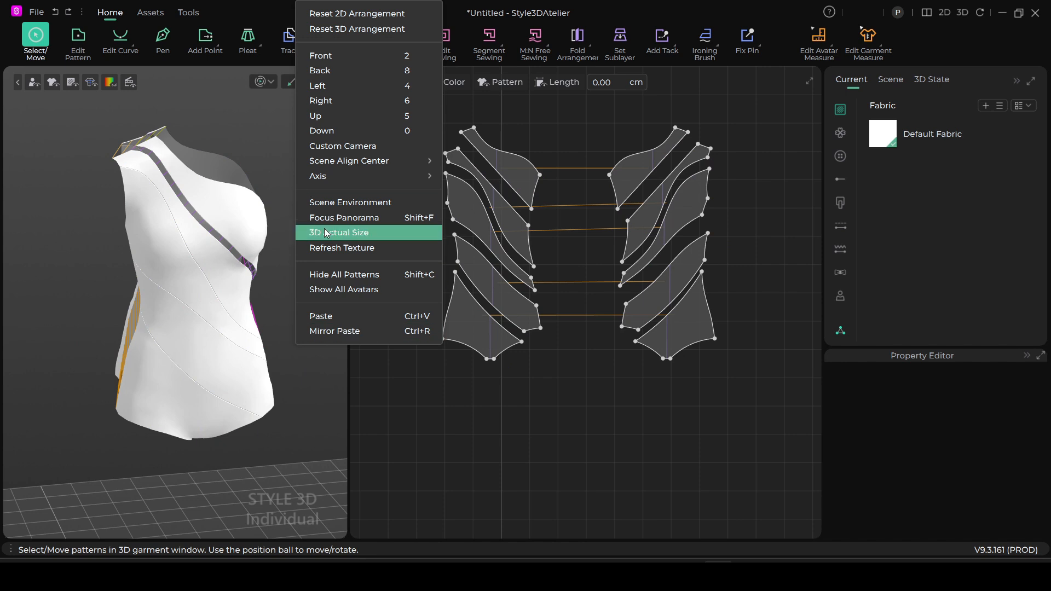
{"action": "left_click", "coordinate": [340, 289]}
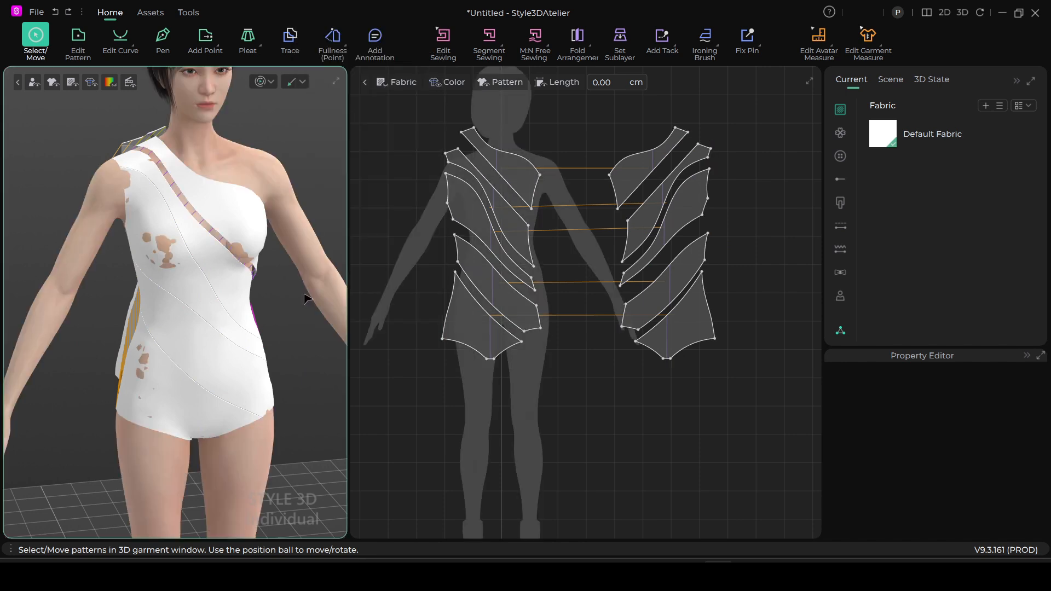
{"action": "scroll", "coordinate": [219, 214], "scroll_direction": "down", "scroll_amount": 3}
{"action": "right_click_drag", "start_coordinate": [225, 168], "coordinate": [249, 111]}
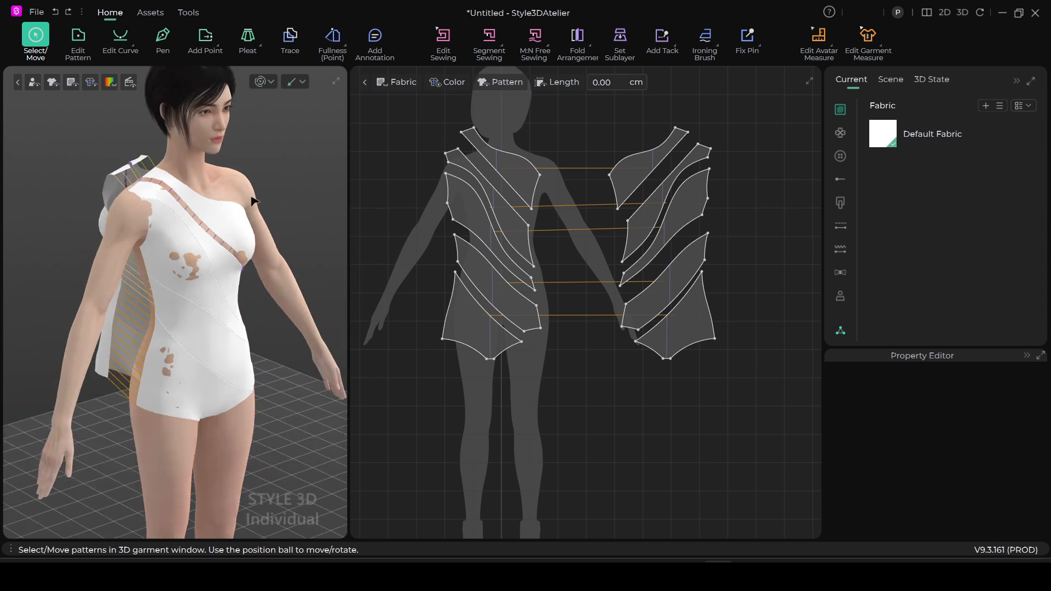
Run the simulation to close the seams around the avatar, tugging the front pieces near the shoulder into place.
{"action": "left_click", "coordinate": [266, 82]}
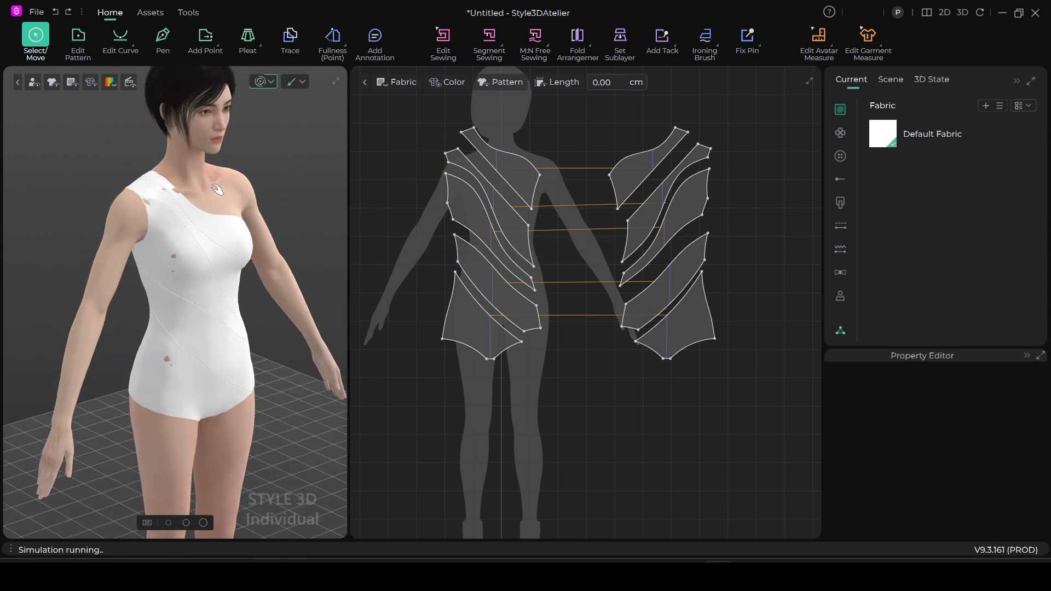
{"action": "left_click", "coordinate": [167, 186]}
{"action": "left_click", "coordinate": [177, 218]}
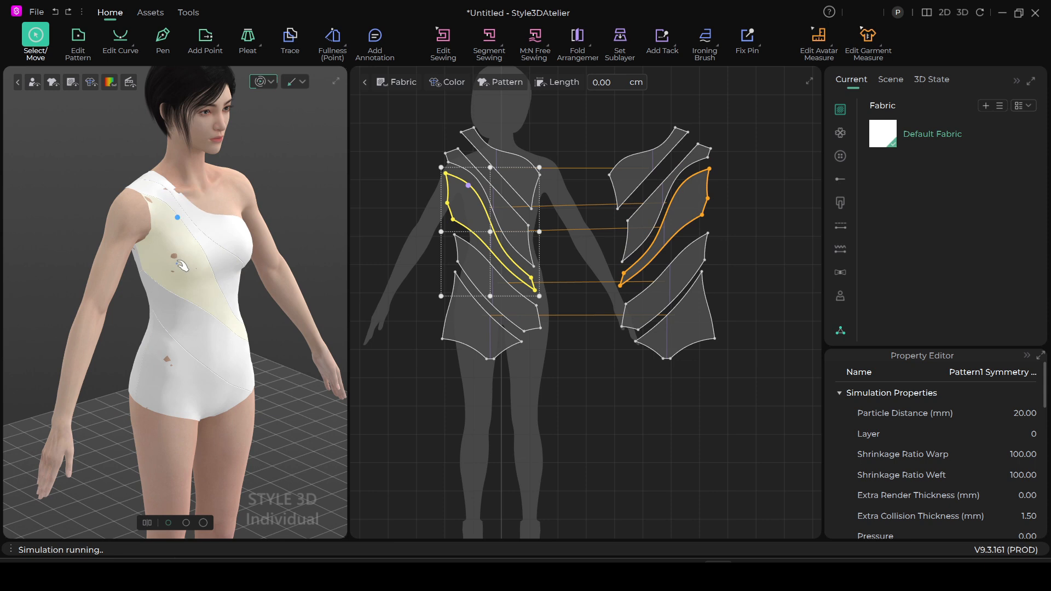
Stop the simulation, set the avatar's skin offset to 3.53 mm, and simulate the garment again.
{"action": "left_click", "coordinate": [262, 83]}
{"action": "scroll", "coordinate": [290, 216], "scroll_direction": "down", "scroll_amount": 1}
{"action": "right_click_drag", "start_coordinate": [292, 217], "coordinate": [243, 222]}
{"action": "left_click", "coordinate": [255, 222]}
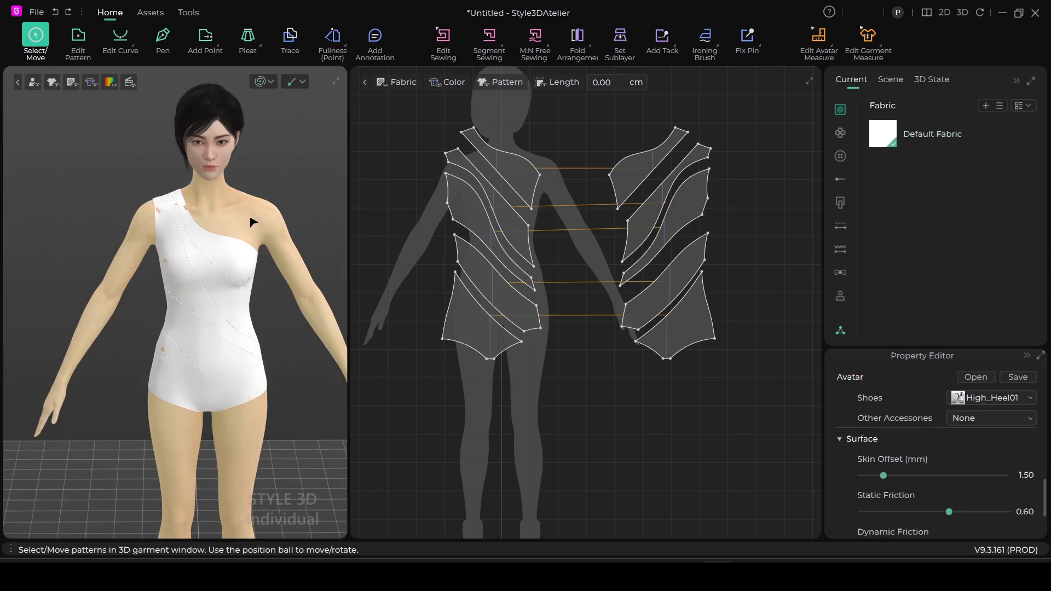
{"action": "left_click_drag", "start_coordinate": [884, 475], "coordinate": [915, 476]}
{"action": "left_click", "coordinate": [261, 83]}
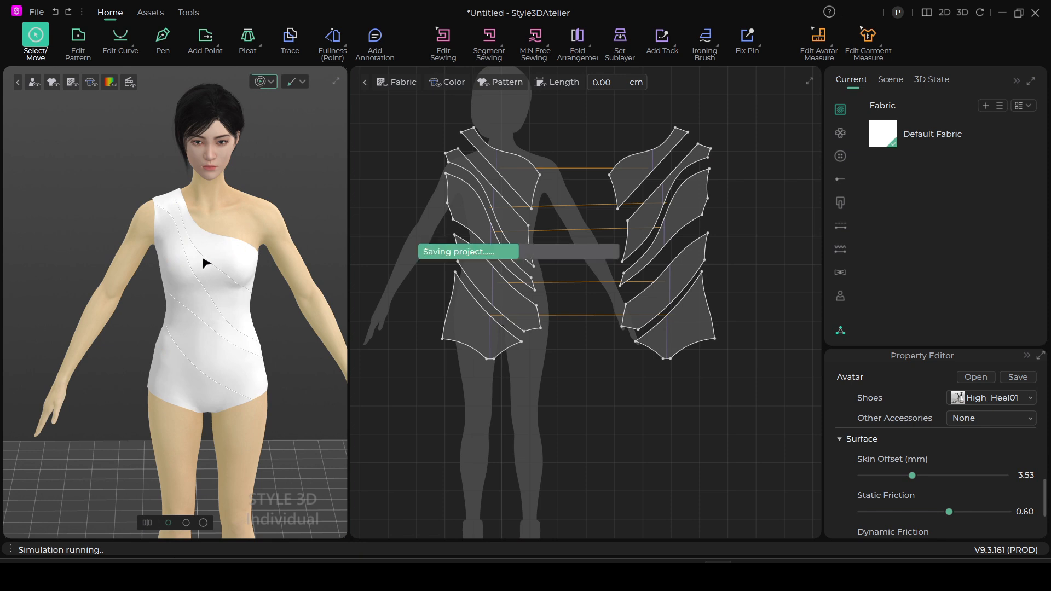
Examine how the simulated bodysuit fits at the neckline, side, waist and crotch, and compare it with the 2D pattern pieces.
{"action": "scroll", "coordinate": [211, 245], "scroll_direction": "up", "scroll_amount": 1}
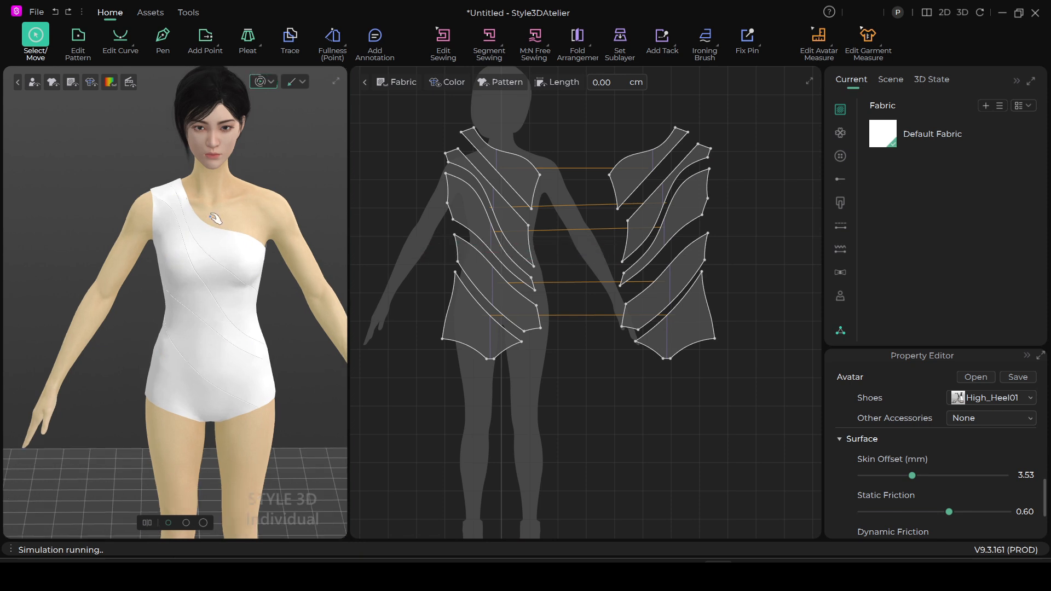
{"action": "left_click", "coordinate": [203, 238]}
{"action": "right_click_drag", "start_coordinate": [250, 284], "coordinate": [60, 293]}
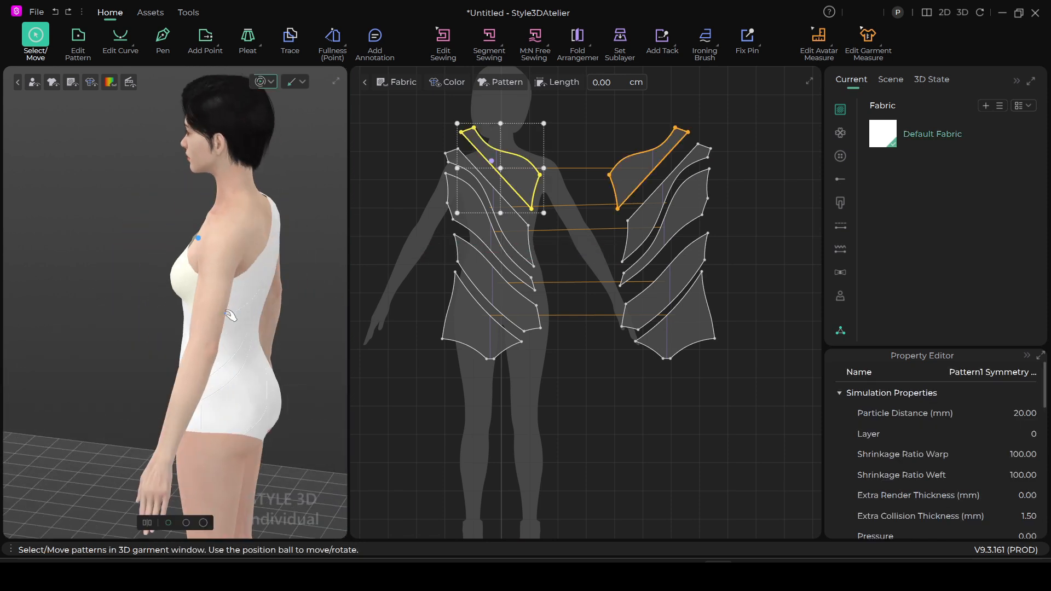
{"action": "right_click_drag", "start_coordinate": [230, 315], "coordinate": [132, 296]}
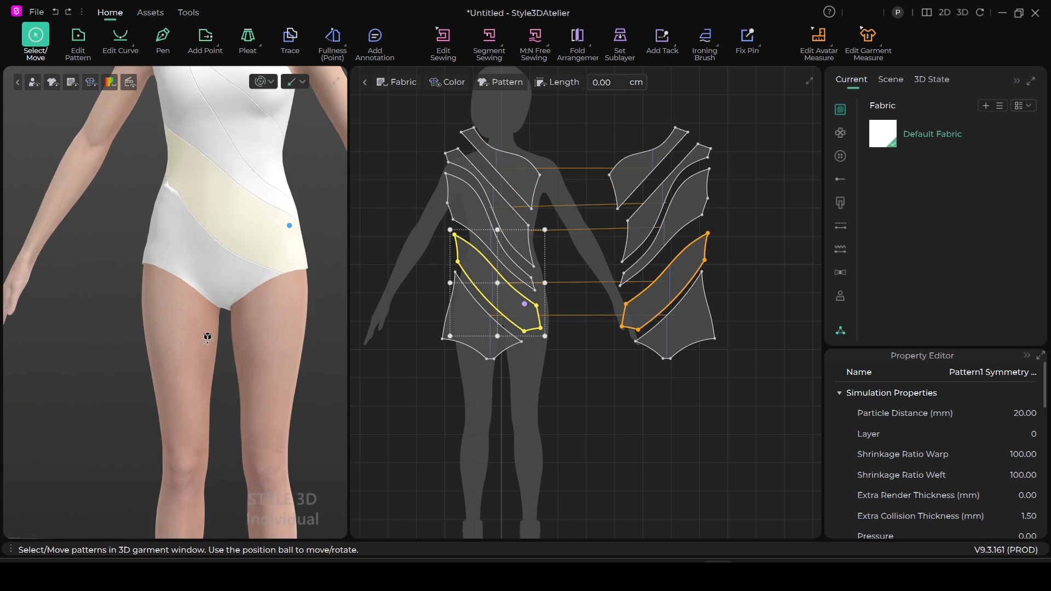
{"action": "right_click_drag", "start_coordinate": [207, 336], "coordinate": [241, 298]}
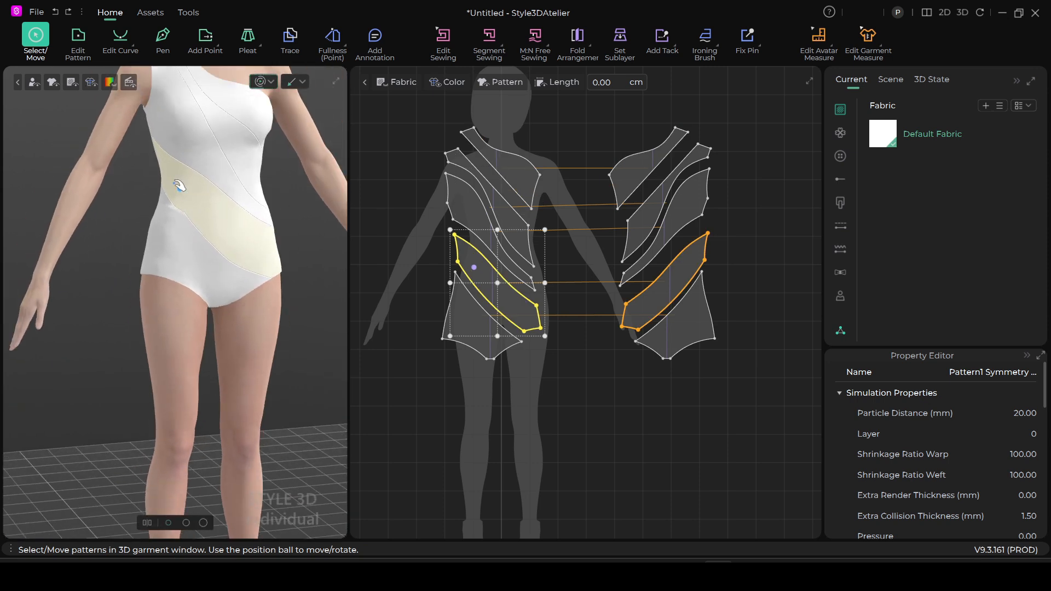
{"action": "mouse_move", "coordinate": [228, 227]}
{"action": "right_mouse_down"}
{"action": "mouse_move", "coordinate": [176, 256]}
{"action": "mouse_move", "coordinate": [225, 242]}
{"action": "right_mouse_up"}
{"action": "scroll", "coordinate": [234, 209], "scroll_direction": "down", "scroll_amount": 2}
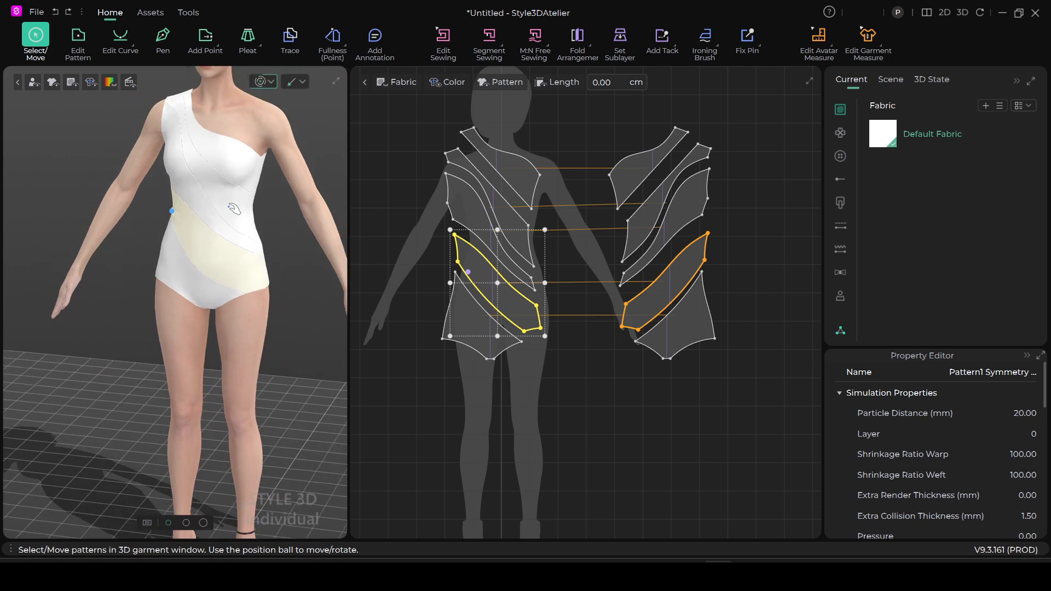
{"action": "scroll", "coordinate": [660, 261], "scroll_direction": "up", "scroll_amount": 2}
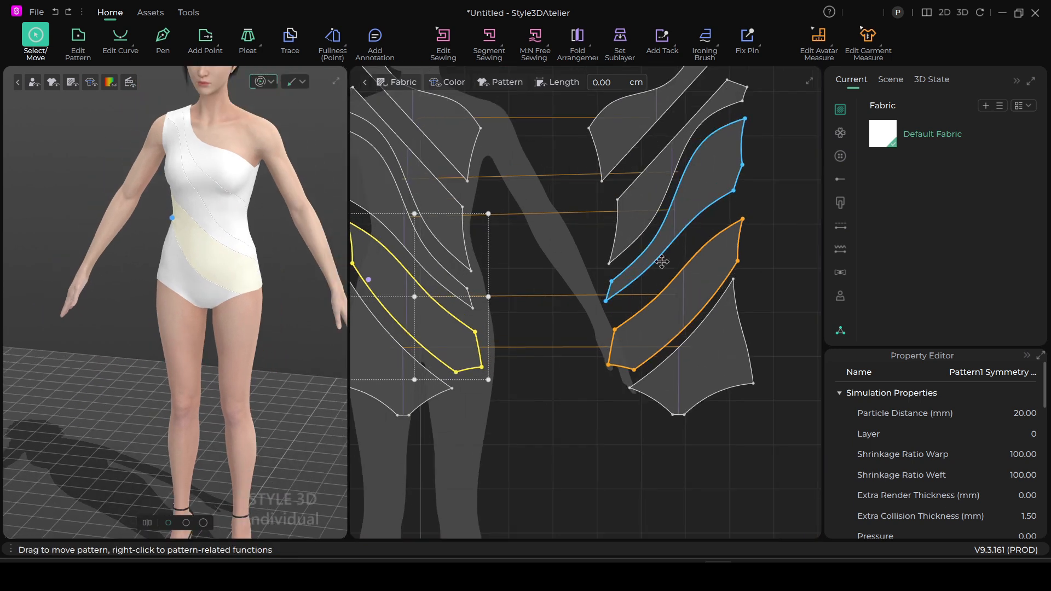
{"action": "scroll", "coordinate": [662, 263], "scroll_direction": "down", "scroll_amount": 2}
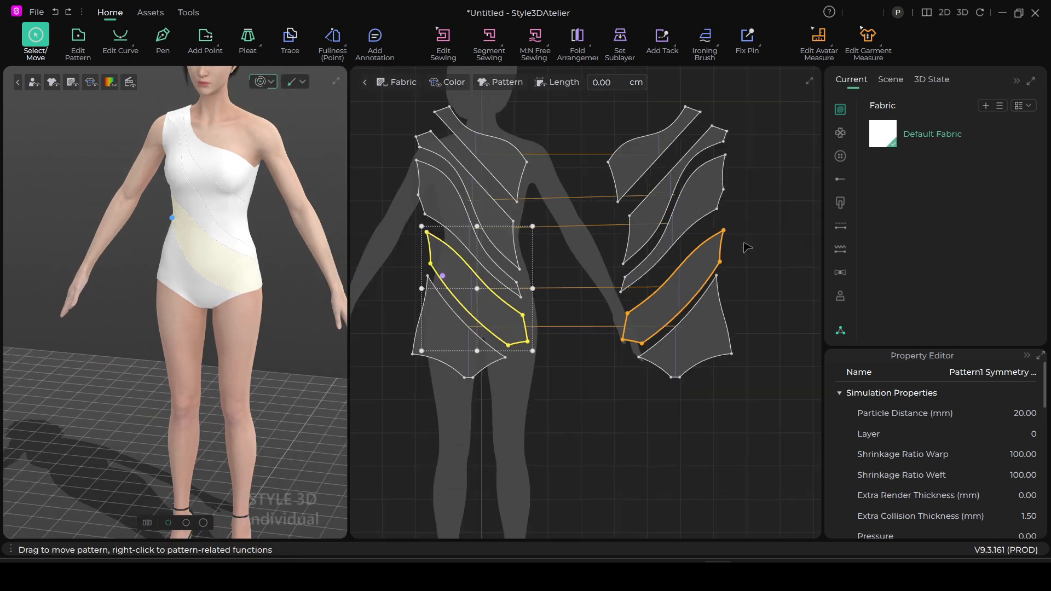
Add two new fabrics and set the colour of Fabric 1 to black (000000).
{"action": "left_click", "coordinate": [987, 107]}
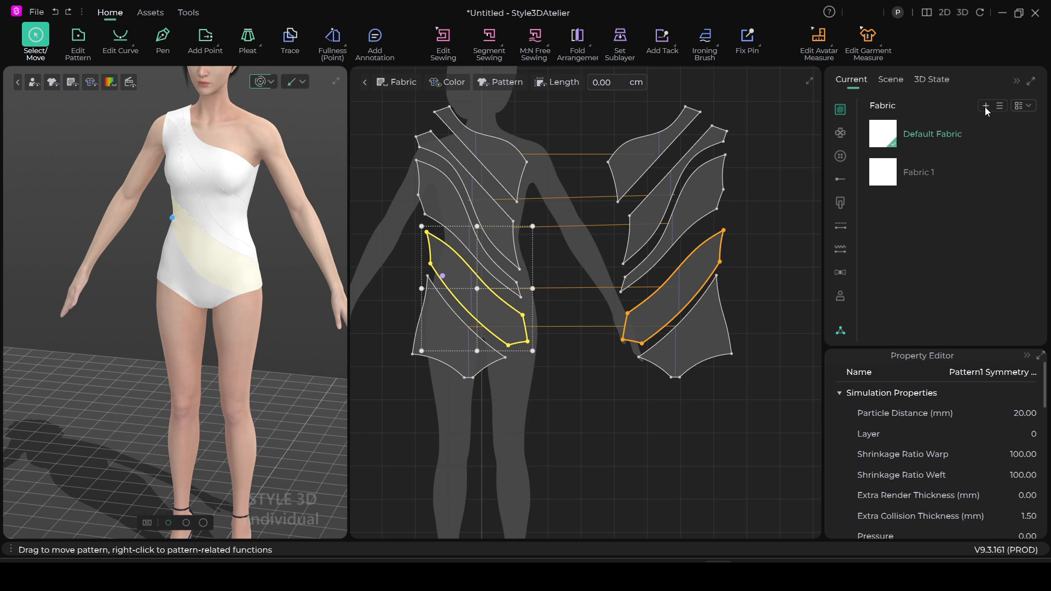
{"action": "left_click", "coordinate": [986, 107]}
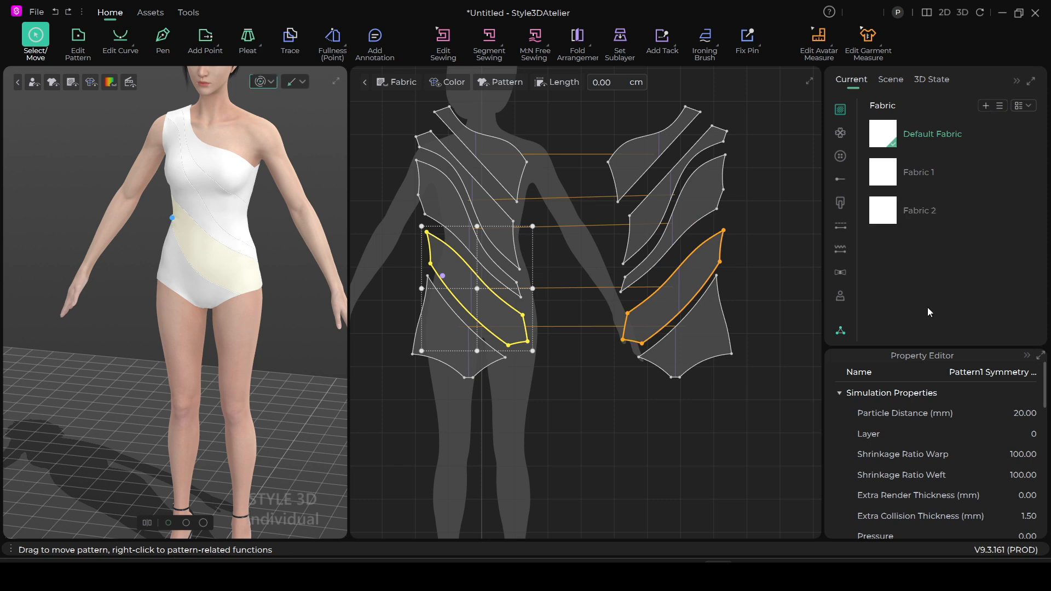
{"action": "left_click", "coordinate": [888, 178]}
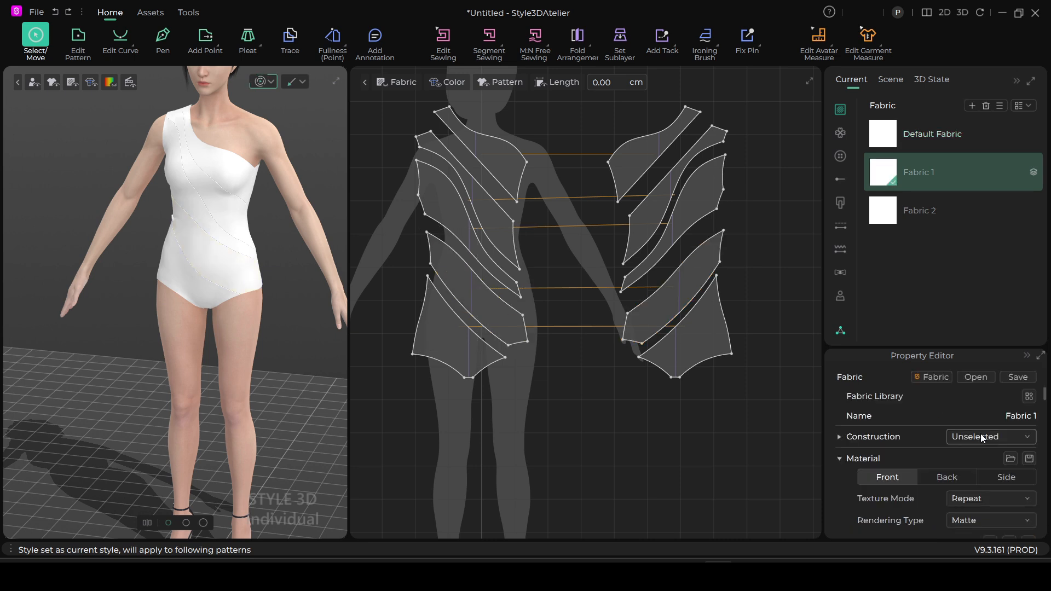
{"action": "scroll", "coordinate": [989, 449], "scroll_direction": "down", "scroll_amount": 4}
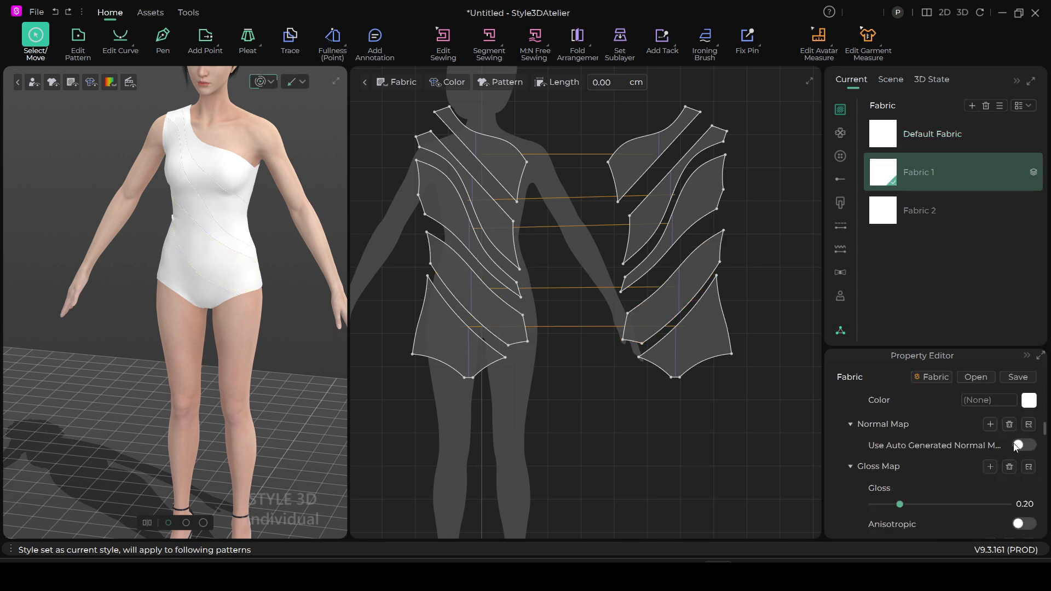
{"action": "left_click", "coordinate": [1029, 402]}
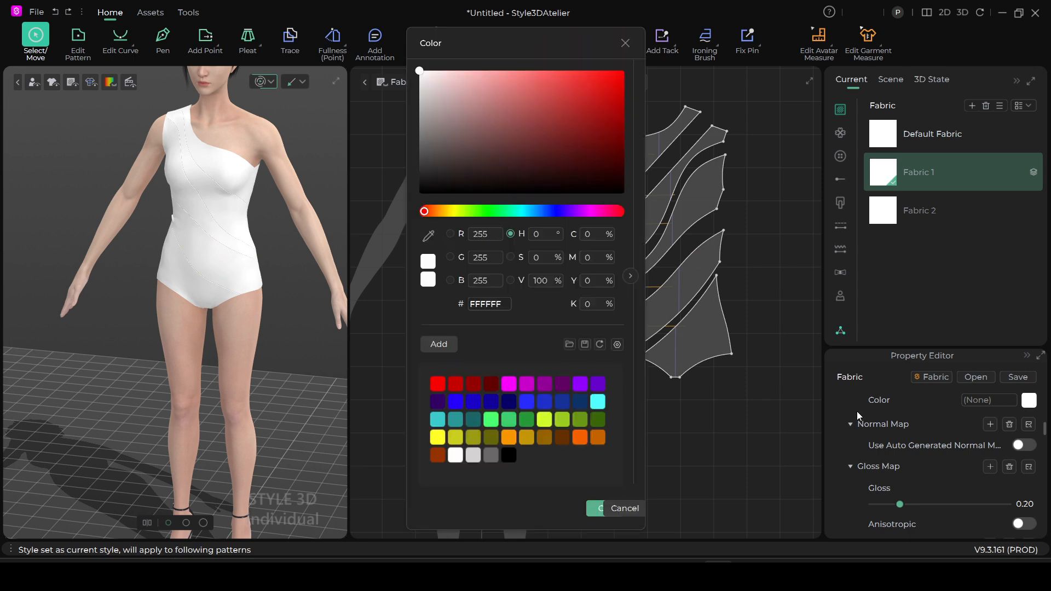
{"action": "left_click", "coordinate": [508, 456]}
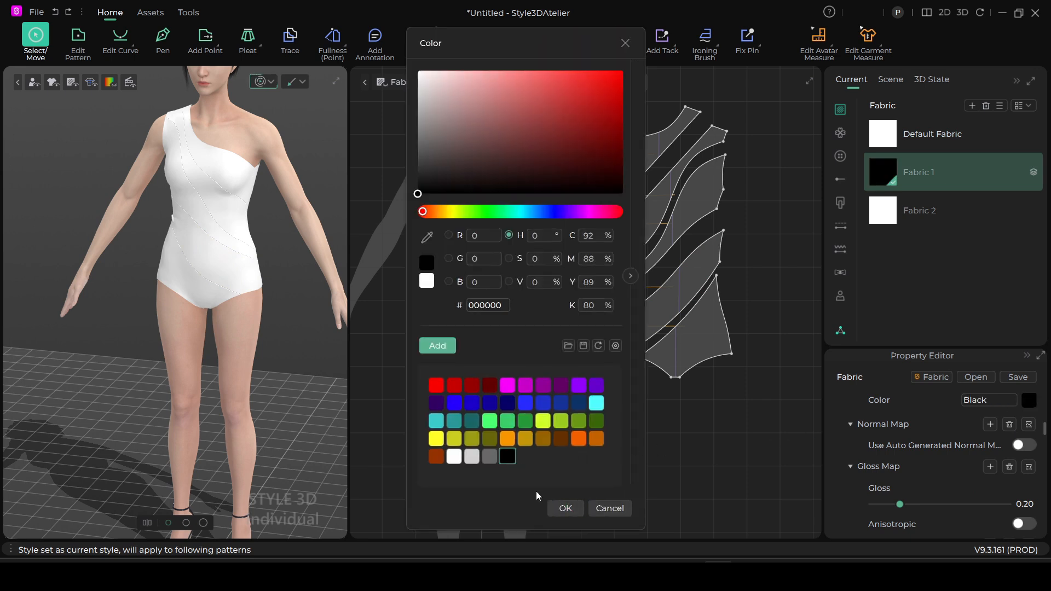
{"action": "left_click", "coordinate": [559, 508]}
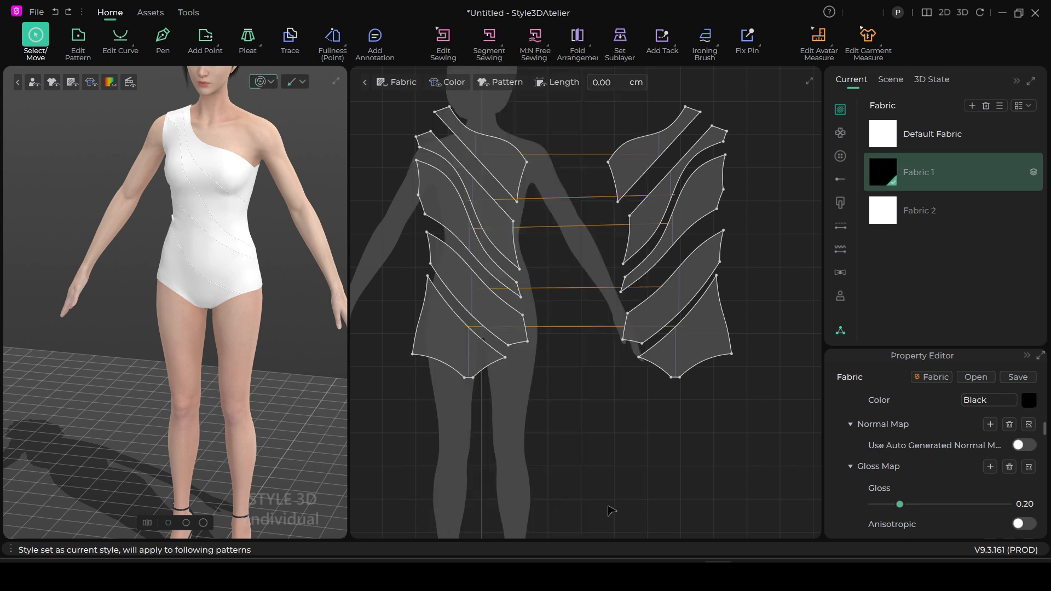
Rename Fabric 2 to "transparent" and lower its alpha to 0.13.
{"action": "left_click", "coordinate": [888, 219]}
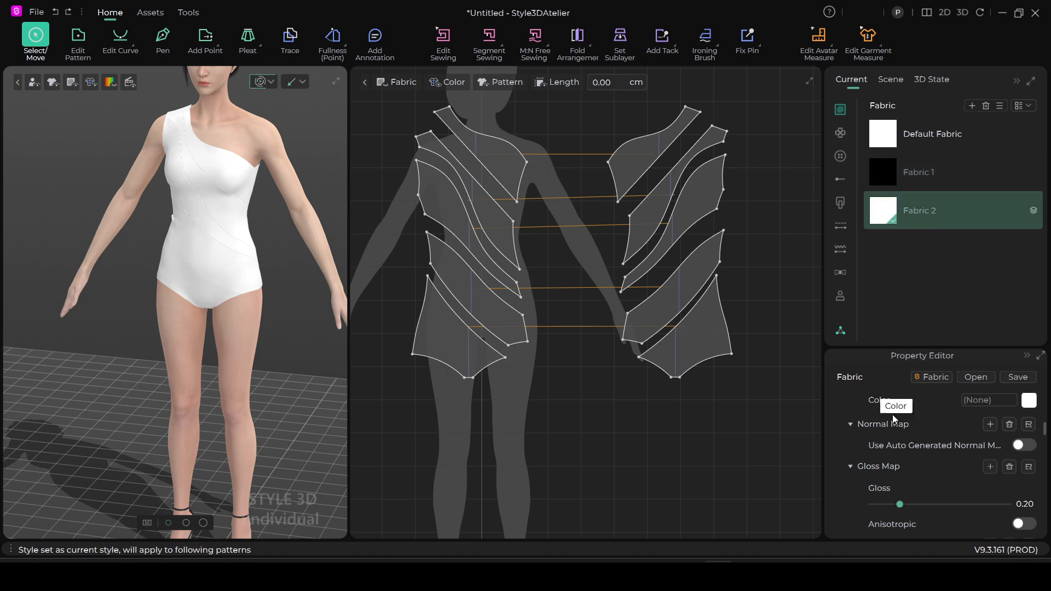
{"action": "double_click", "coordinate": [928, 212]}
{"action": "type", "text": "transparent"}
{"action": "scroll", "coordinate": [992, 433], "scroll_direction": "down", "scroll_amount": 2}
{"action": "scroll", "coordinate": [973, 420], "scroll_direction": "down", "scroll_amount": 4}
{"action": "scroll", "coordinate": [970, 414], "scroll_direction": "up", "scroll_amount": 2}
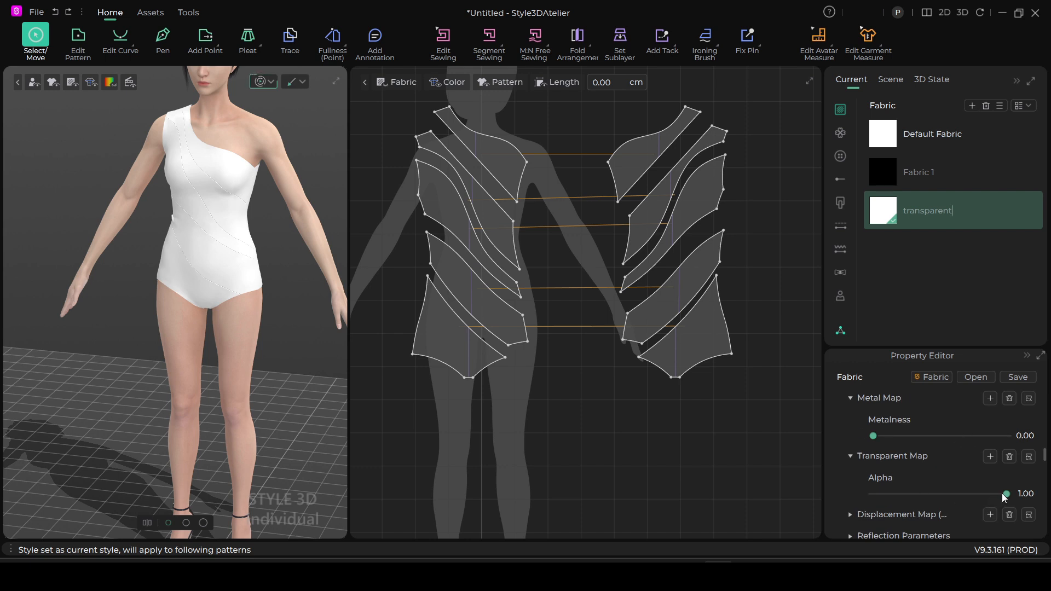
{"action": "left_click_drag", "start_coordinate": [1007, 492], "coordinate": [892, 494]}
{"action": "scroll", "coordinate": [238, 348], "scroll_direction": "down", "scroll_amount": 2}
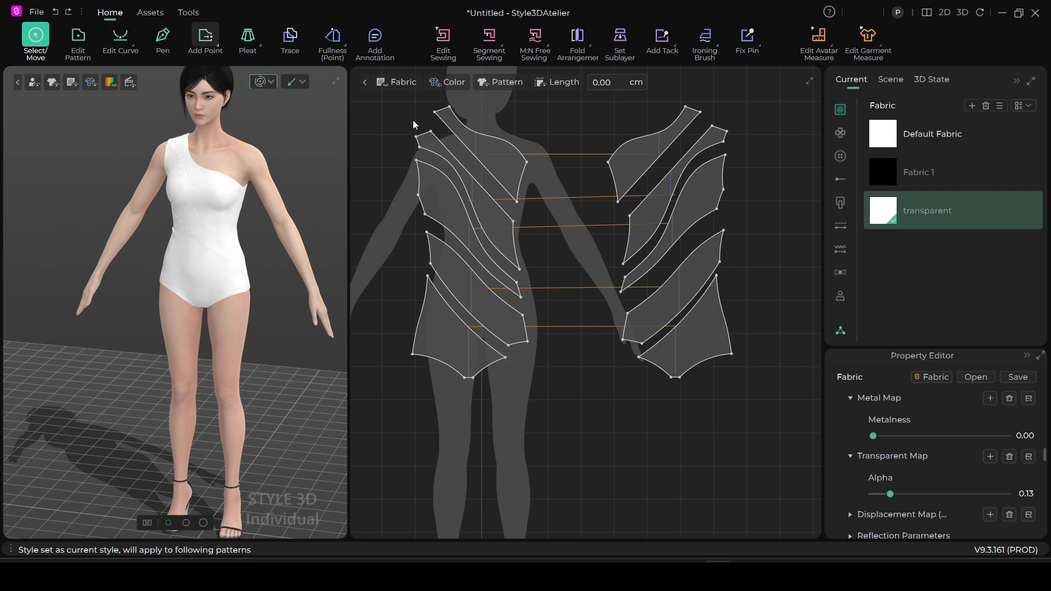
Apply Fabric 1 to the upper, middle and lowest front and back pieces, and the transparent fabric to the two sections between them.
{"action": "scroll", "coordinate": [515, 274], "scroll_direction": "down", "scroll_amount": 5}
{"action": "scroll", "coordinate": [246, 219], "scroll_direction": "up", "scroll_amount": 3}
{"action": "key", "text": "space"}
{"action": "scroll", "coordinate": [416, 143], "scroll_direction": "up", "scroll_amount": 4}
{"action": "left_click", "coordinate": [587, 242]}
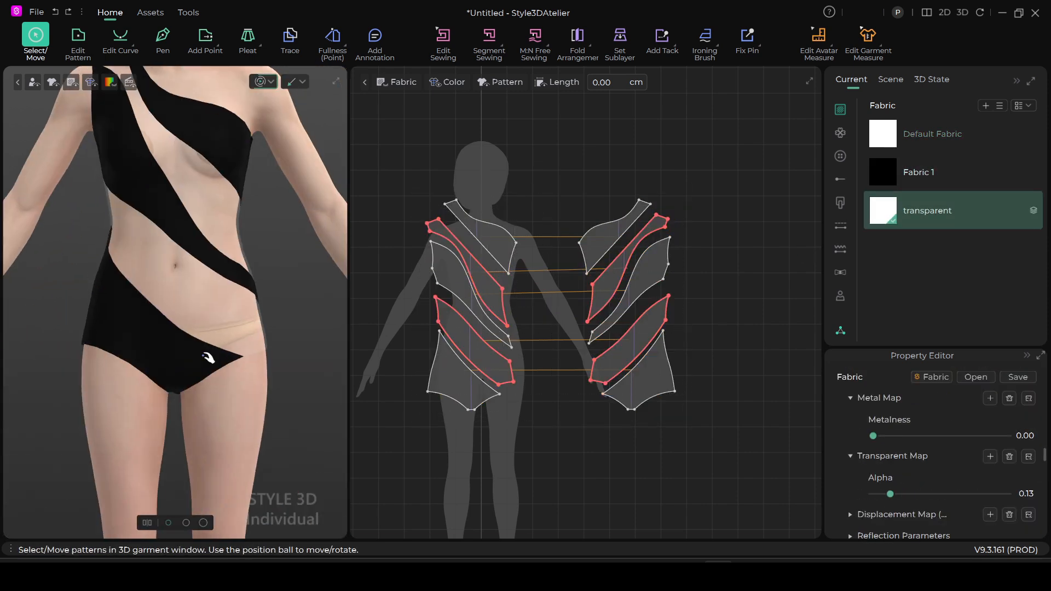
Examine where the transparent hip piece meets the lower black piece at the leg opening, in the 3D garment and the 2D pattern.
{"action": "left_click", "coordinate": [208, 359]}
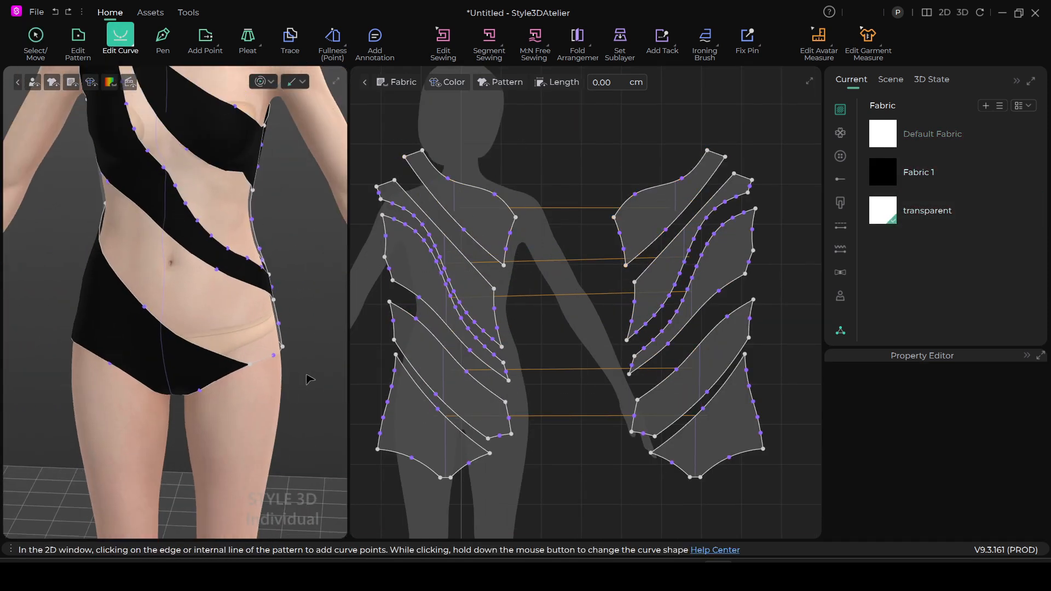
{"action": "left_click", "coordinate": [35, 36]}
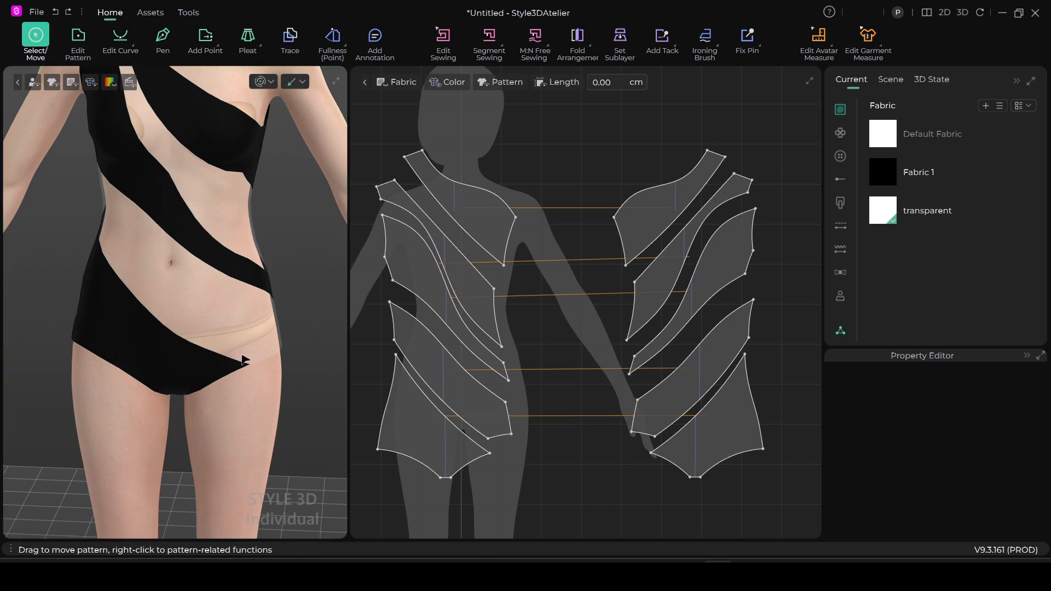
{"action": "left_click", "coordinate": [272, 359]}
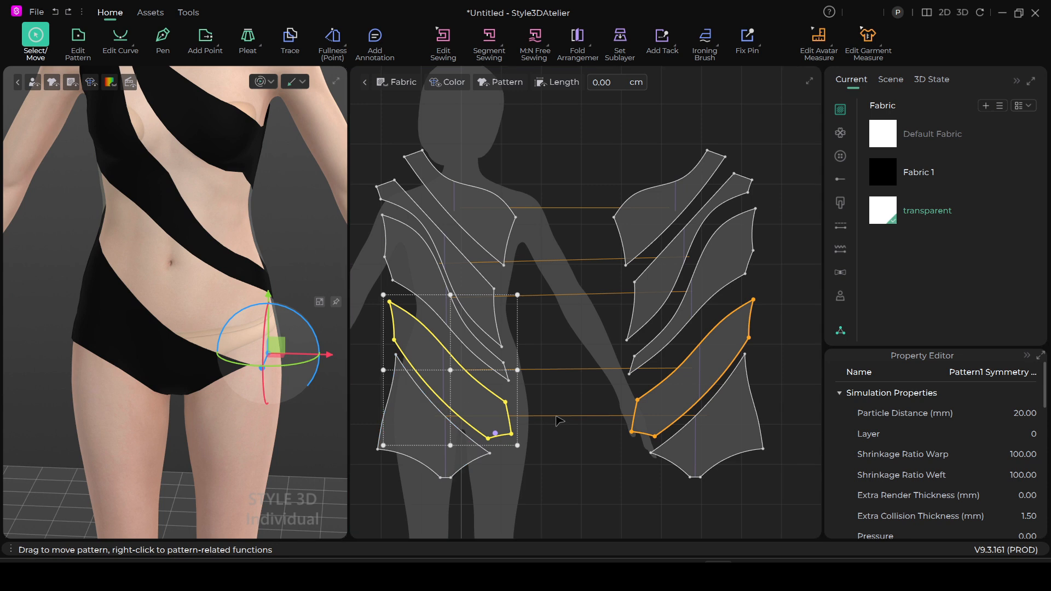
{"action": "scroll", "coordinate": [565, 436], "scroll_direction": "up", "scroll_amount": 2}
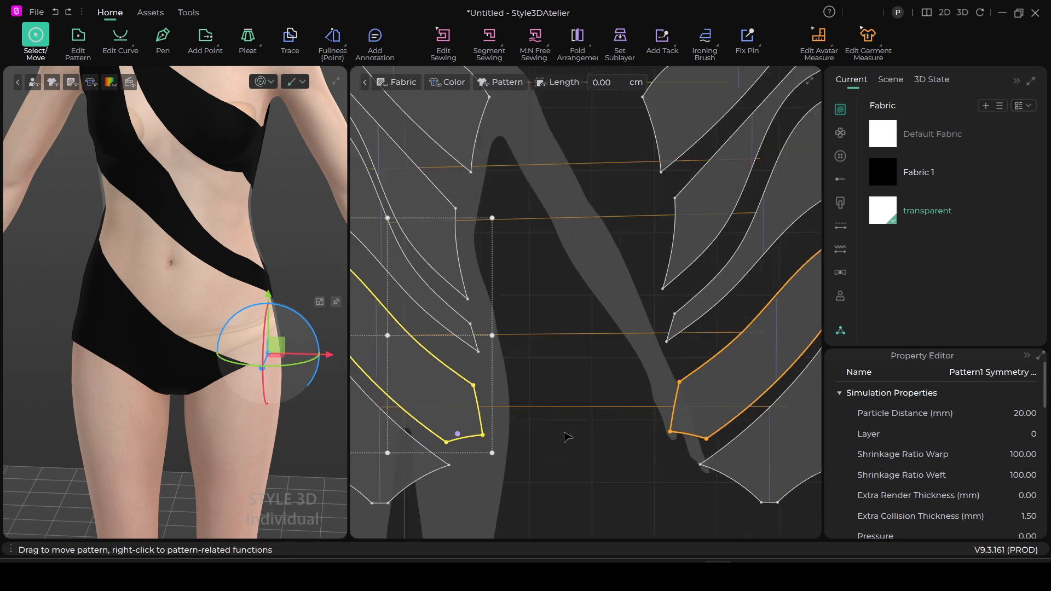
{"action": "scroll", "coordinate": [567, 438], "scroll_direction": "up", "scroll_amount": 3}
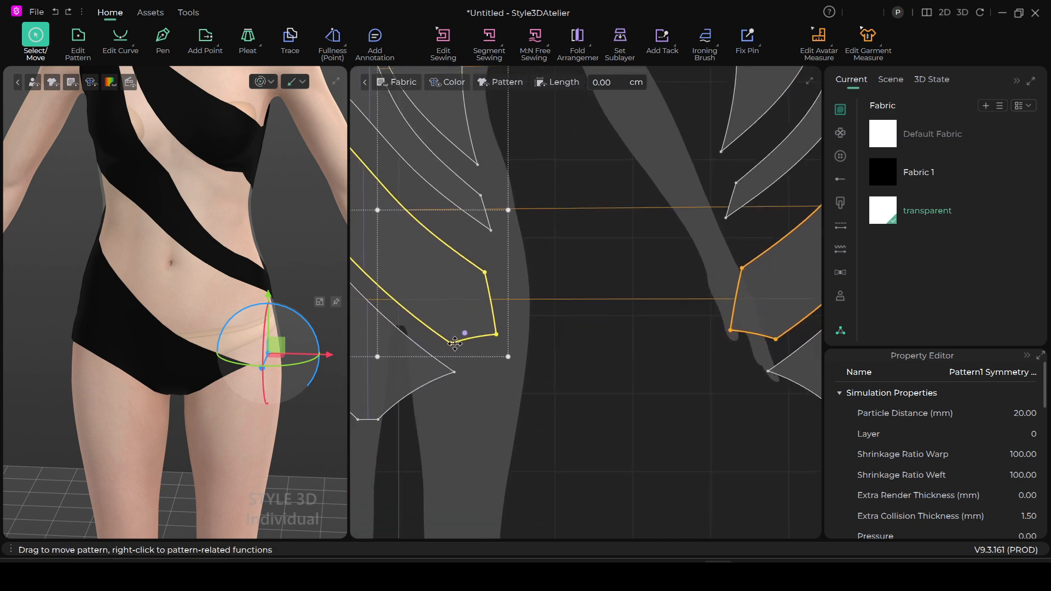
{"action": "left_click", "coordinate": [305, 426]}
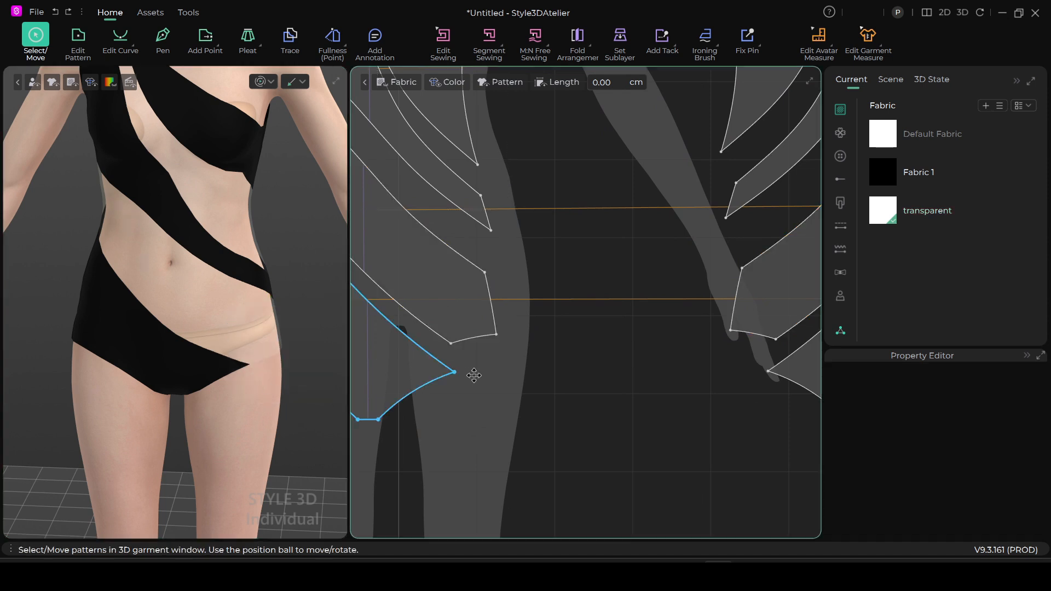
{"action": "left_click", "coordinate": [258, 363]}
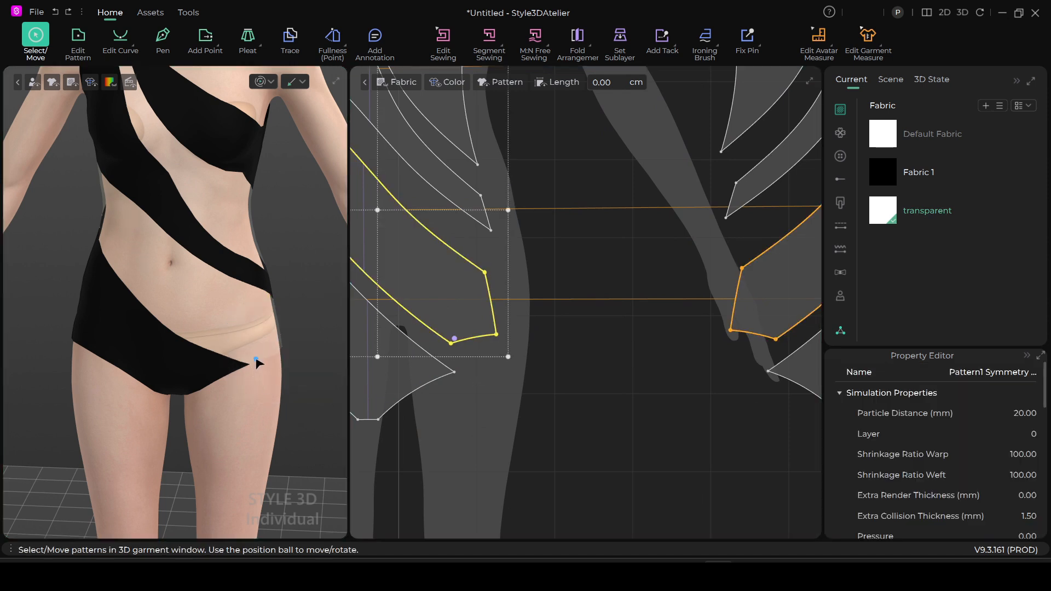
Draw an internal line across the lower end of the front transparent hip piece, just above its leg-opening edge.
{"action": "scroll", "coordinate": [449, 340], "scroll_direction": "up", "scroll_amount": 5}
{"action": "key", "text": "h"}
{"action": "key", "text": "x"}
{"action": "right_click", "coordinate": [450, 345]}
{"action": "right_click", "coordinate": [594, 311]}
{"action": "key", "text": "Return"}
{"action": "key", "text": "h"}
{"action": "left_click", "coordinate": [438, 337]}
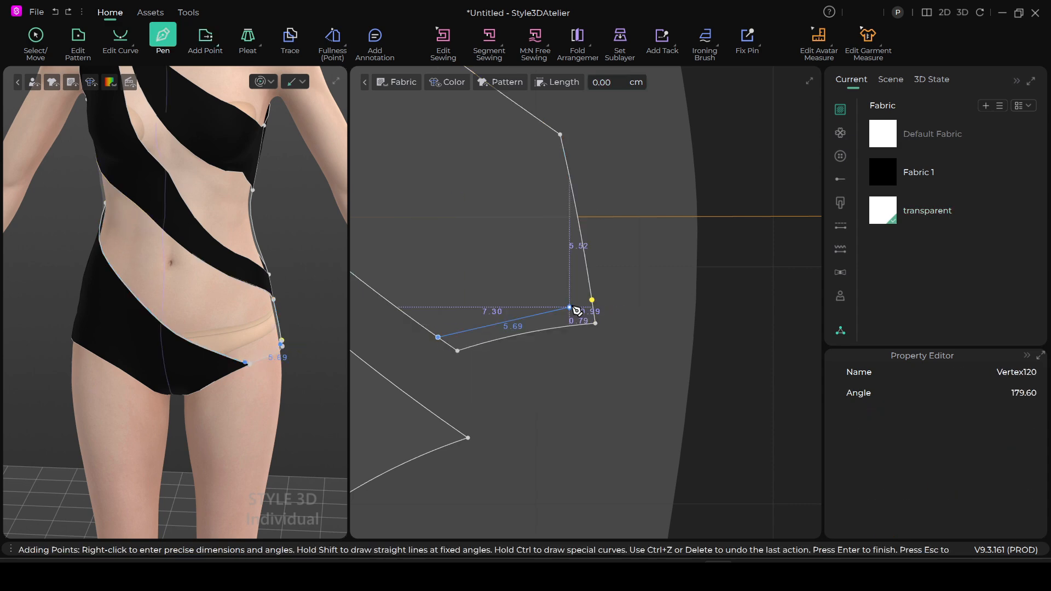
{"action": "double_click", "coordinate": [592, 300]}
Split the hip piece along the drawn line and apply Fabric 1 to the narrow strip at the leg opening.
{"action": "left_click", "coordinate": [78, 41]}
{"action": "right_click", "coordinate": [517, 320]}
{"action": "left_click", "coordinate": [883, 172]}
{"action": "scroll", "coordinate": [272, 415], "scroll_direction": "down", "scroll_amount": 5}
{"action": "scroll", "coordinate": [159, 352], "scroll_direction": "up", "scroll_amount": 4}
{"action": "scroll", "coordinate": [482, 335], "scroll_direction": "down", "scroll_amount": 10}
{"action": "scroll", "coordinate": [254, 296], "scroll_direction": "down", "scroll_amount": 3}
{"action": "scroll", "coordinate": [255, 297], "scroll_direction": "up", "scroll_amount": 3}
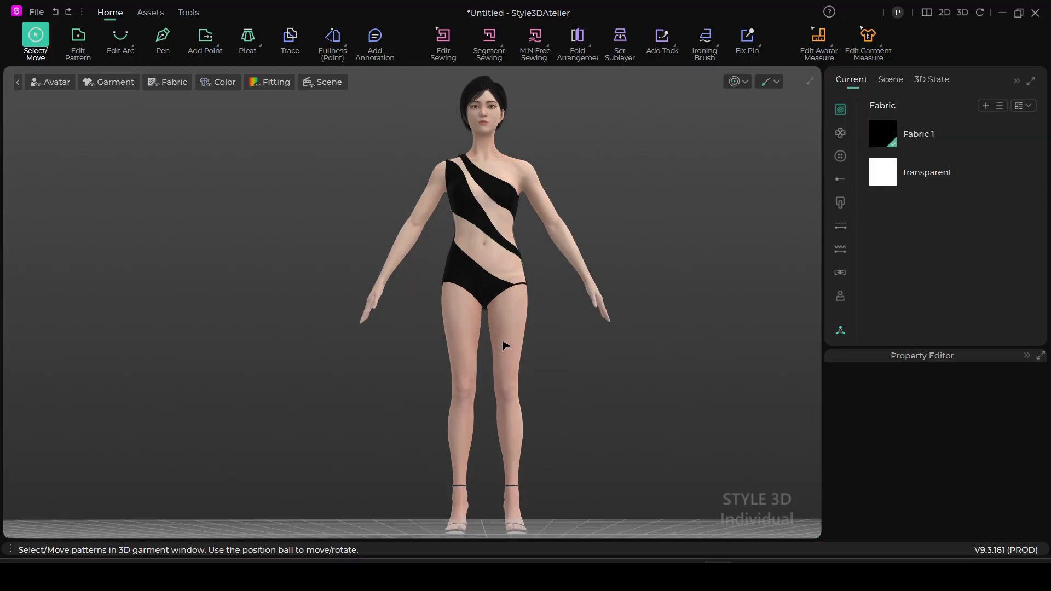
Examine the bodysuit in 3D from the front, side and back, checking the black and transparent sections and the hip strap.
{"action": "scroll", "coordinate": [504, 342], "scroll_direction": "up", "scroll_amount": 1}
{"action": "middle_click_drag", "start_coordinate": [537, 315], "coordinate": [529, 348]}
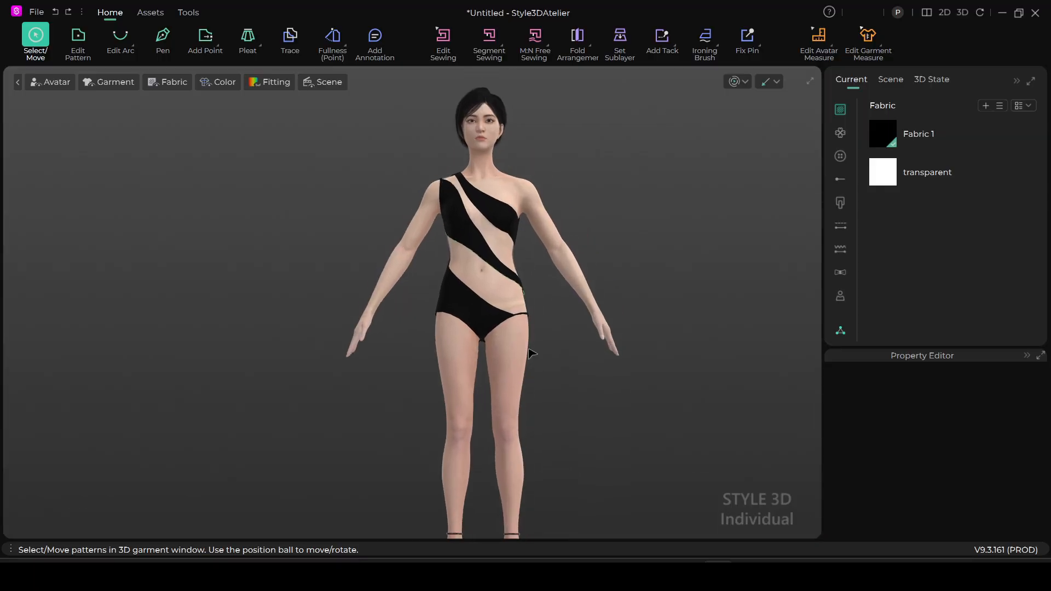
{"action": "scroll", "coordinate": [534, 362], "scroll_direction": "up", "scroll_amount": 2}
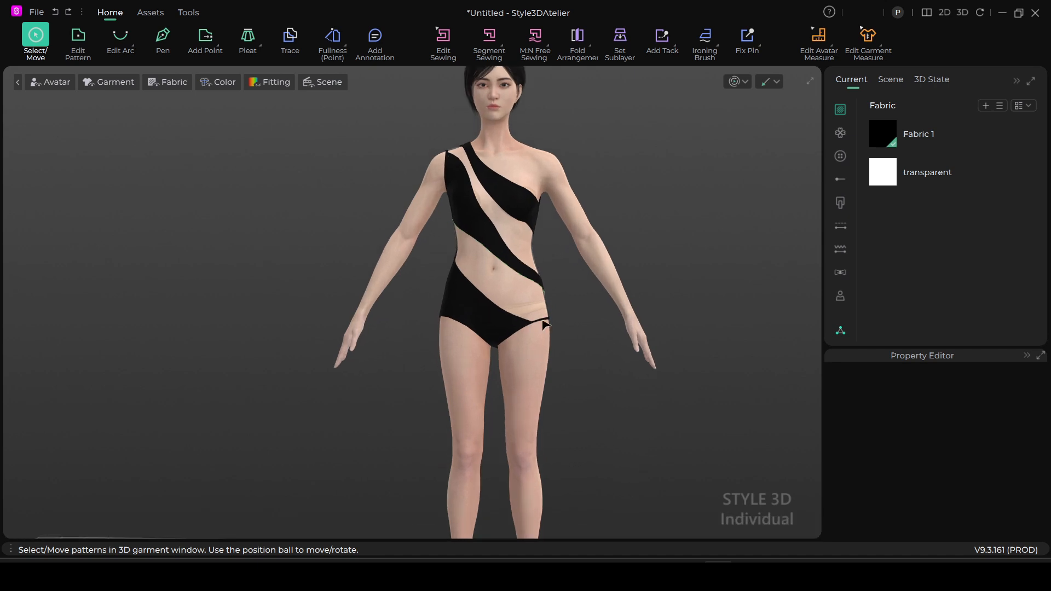
{"action": "scroll", "coordinate": [459, 253], "scroll_direction": "up", "scroll_amount": 1}
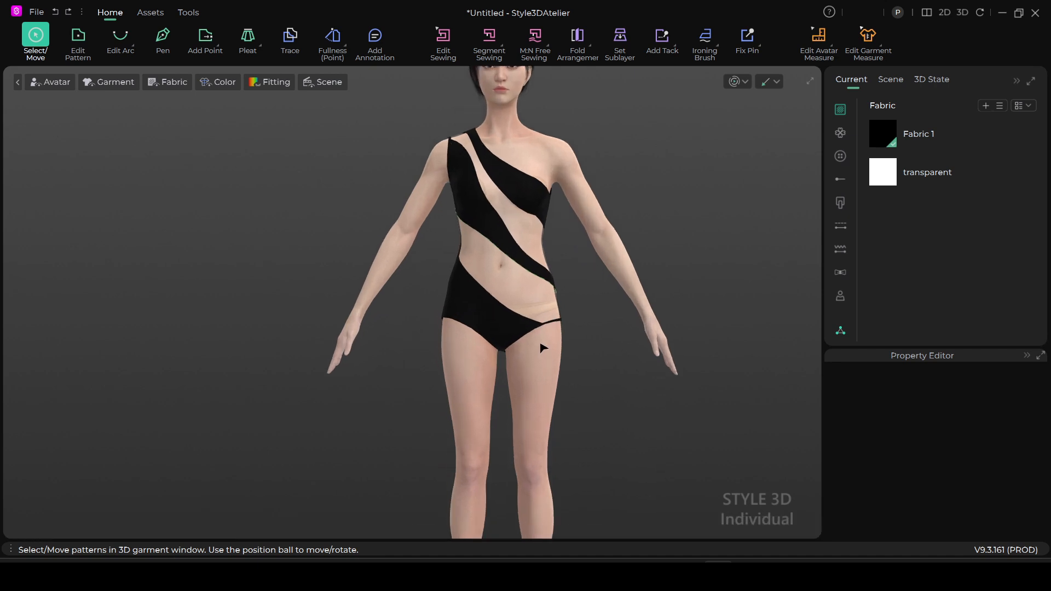
{"action": "right_click_drag", "start_coordinate": [554, 329], "coordinate": [587, 331]}
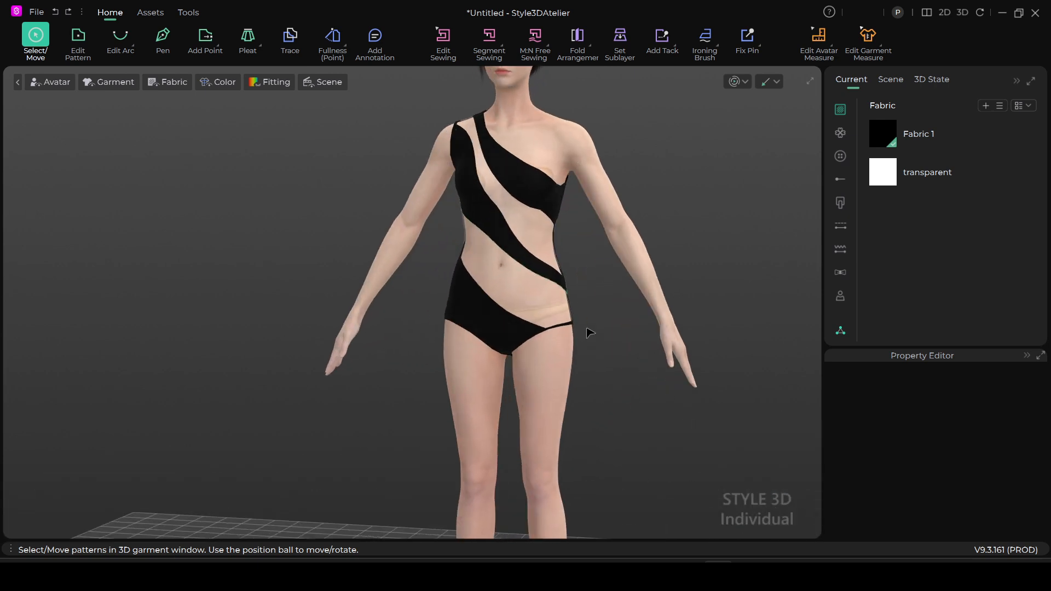
{"action": "scroll", "coordinate": [528, 290], "scroll_direction": "up", "scroll_amount": 4}
{"action": "right_click_drag", "start_coordinate": [523, 327], "coordinate": [471, 365]}
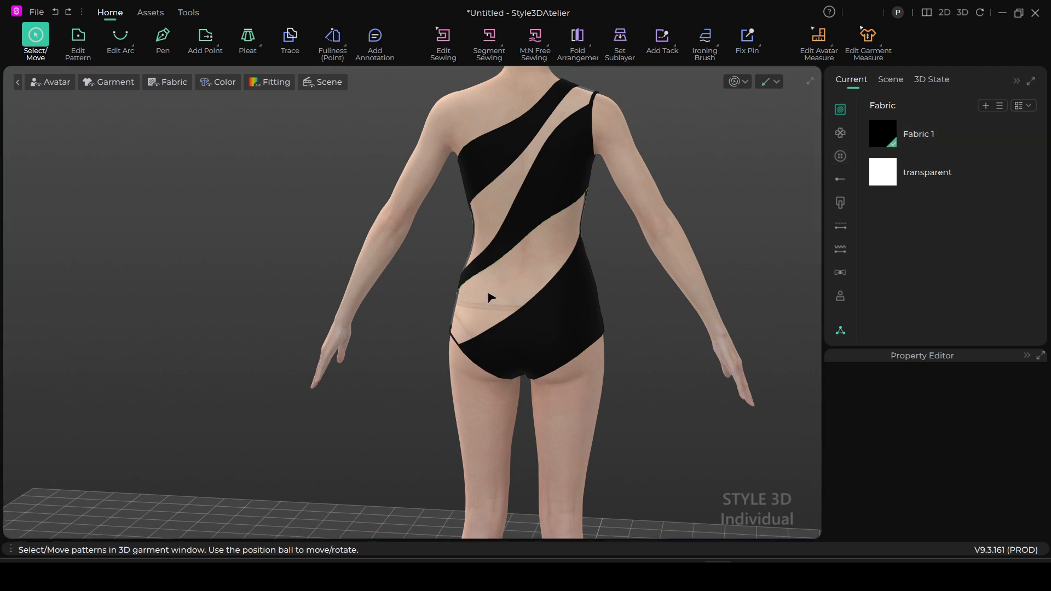
{"action": "right_click_drag", "start_coordinate": [564, 306], "coordinate": [521, 388]}
{"action": "scroll", "coordinate": [509, 337], "scroll_direction": "up", "scroll_amount": 3}
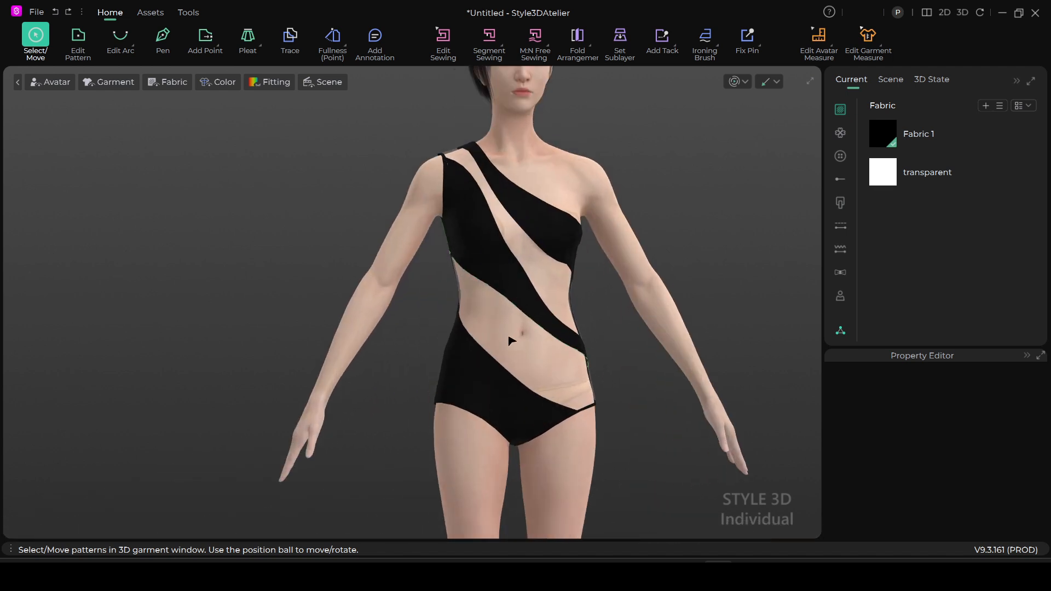
{"action": "right_click_drag", "start_coordinate": [509, 347], "coordinate": [584, 348]}
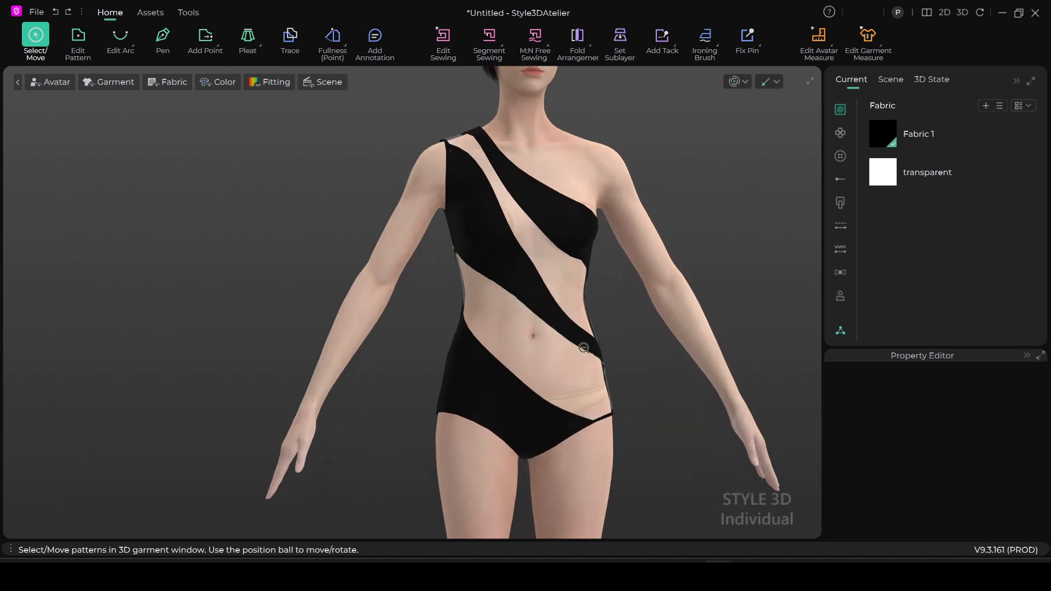
{"action": "scroll", "coordinate": [582, 350], "scroll_direction": "down", "scroll_amount": 6}
{"action": "middle_click_drag", "start_coordinate": [570, 359], "coordinate": [558, 323]}
{"action": "mouse_move", "coordinate": [559, 323]}
{"action": "right_mouse_down"}
{"action": "mouse_move", "coordinate": [565, 361]}
{"action": "mouse_move", "coordinate": [586, 373]}
{"action": "mouse_move", "coordinate": [537, 363]}
{"action": "mouse_move", "coordinate": [553, 317]}
{"action": "right_mouse_up"}
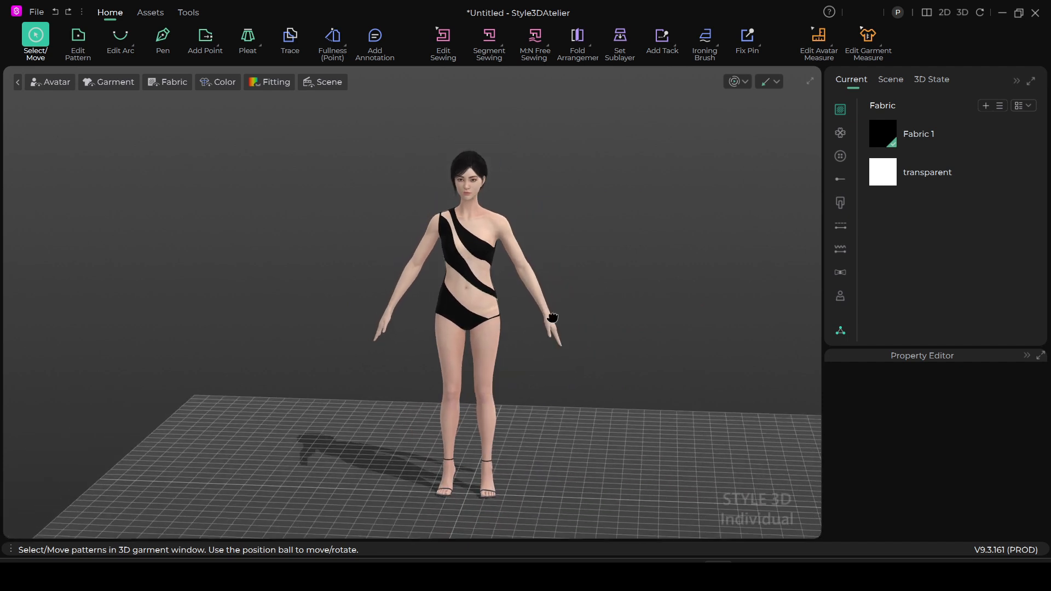